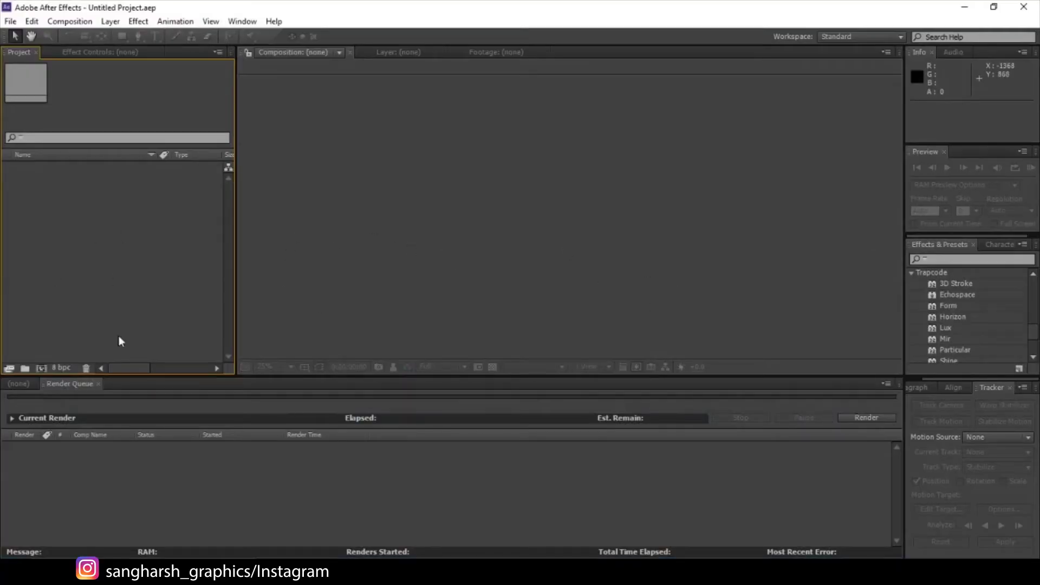
Create a new composition with the HDTV 1080 24 preset and a duration of 6 seconds
left_click(41, 369)
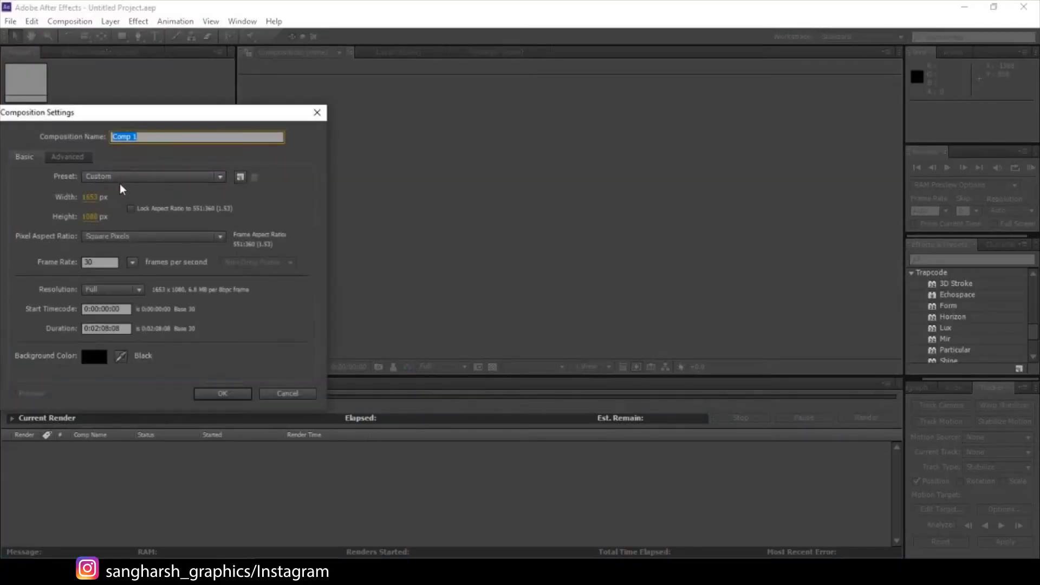
left_click(119, 181)
left_click(277, 458)
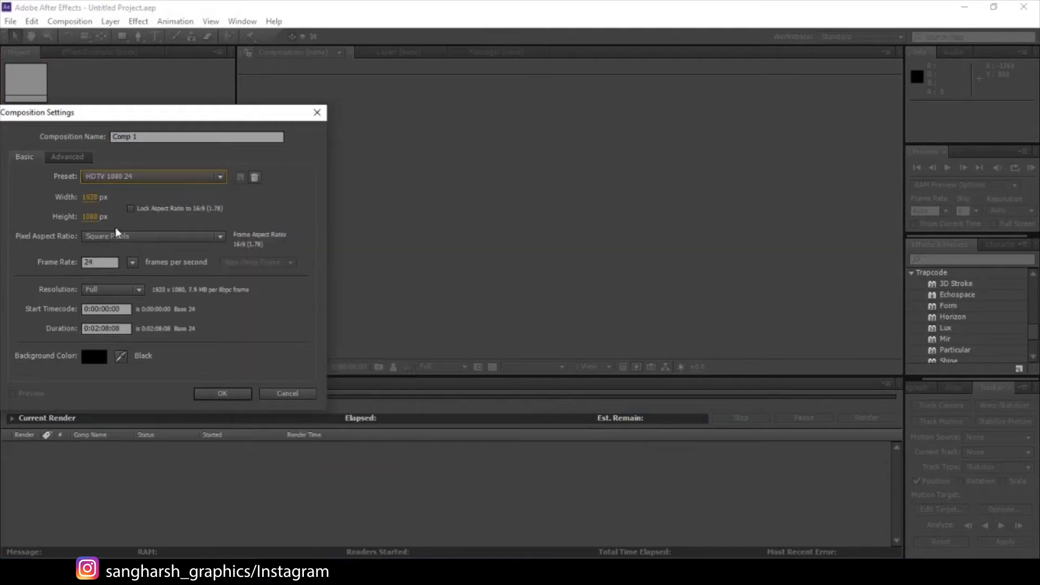
left_click(107, 329)
key("BackSpace")
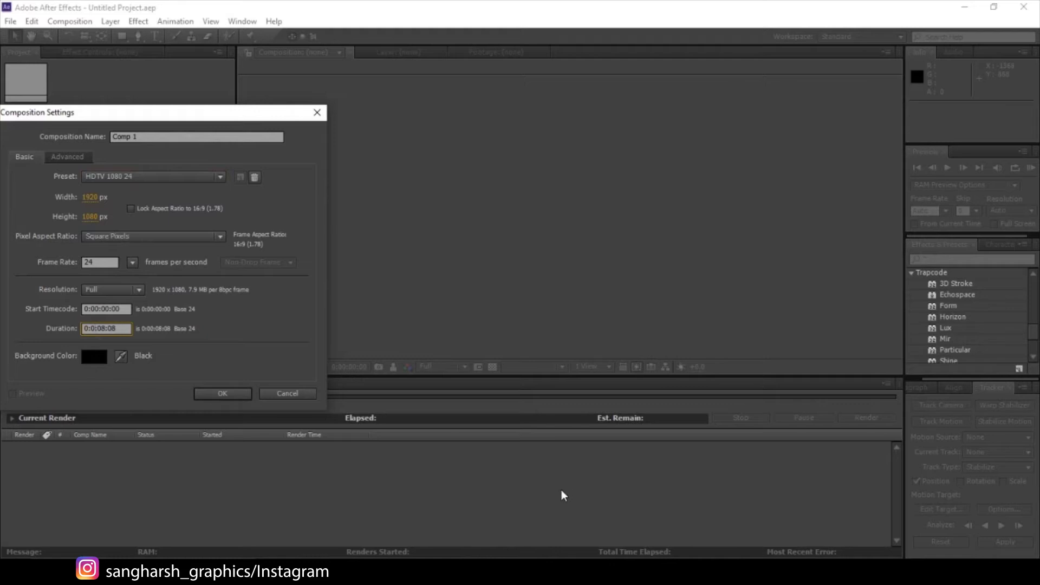
type("06")
key("Return")
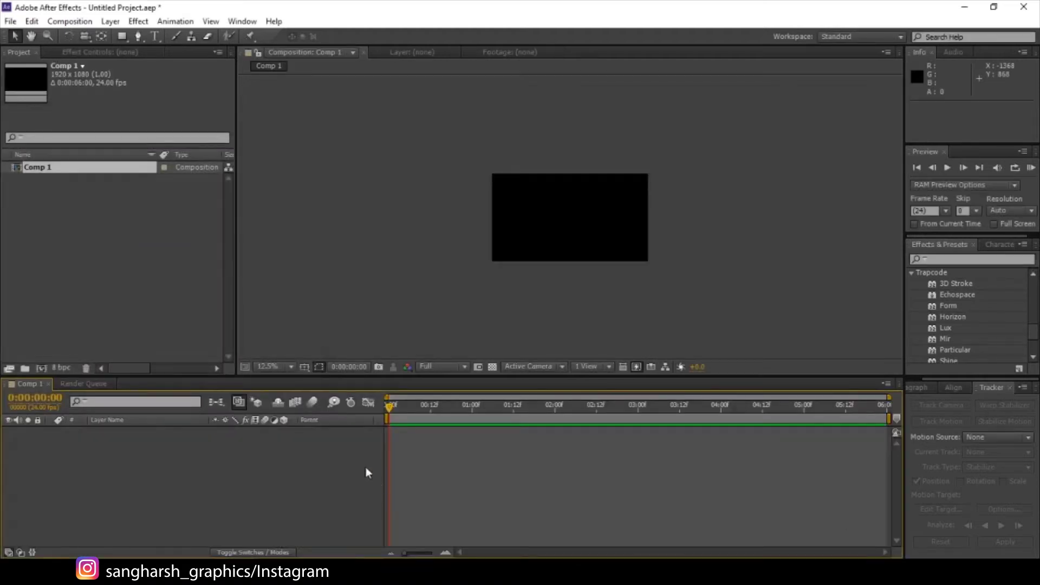
Add a black solid layer at the full 1920 x 1080 composition size
left_click(259, 362)
left_click(324, 144)
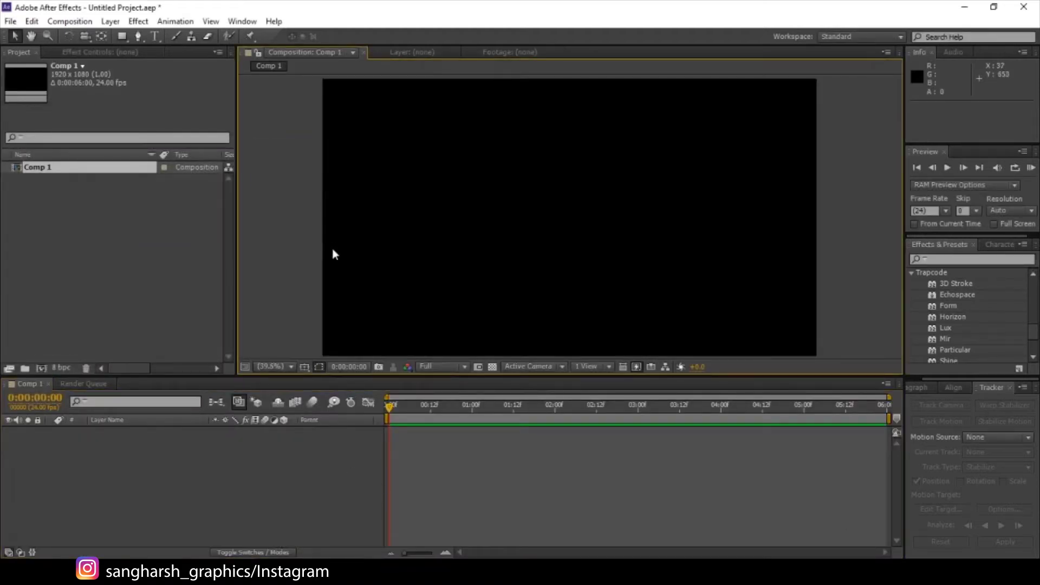
right_click(183, 447)
mouse_move(245, 338)
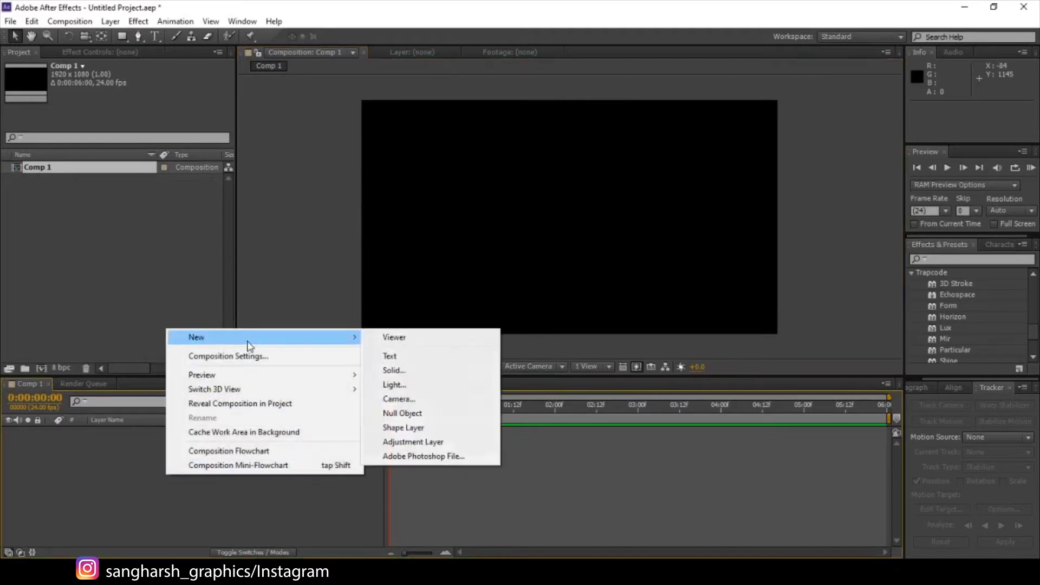
left_click(401, 370)
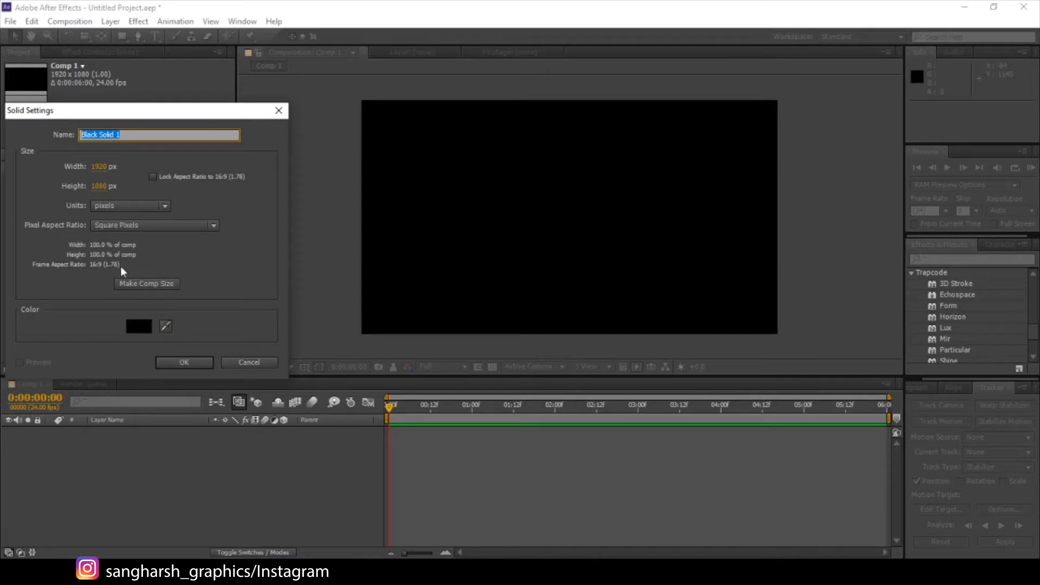
left_click(190, 361)
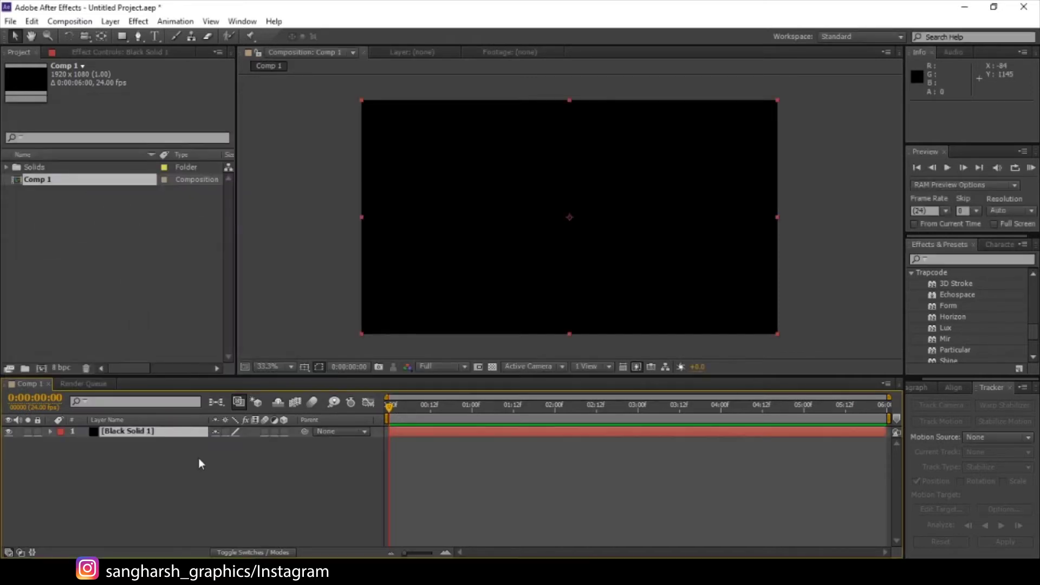
Draw a three-sided polygon mask on the black solid, starting from the centre of the frame
left_click(120, 36)
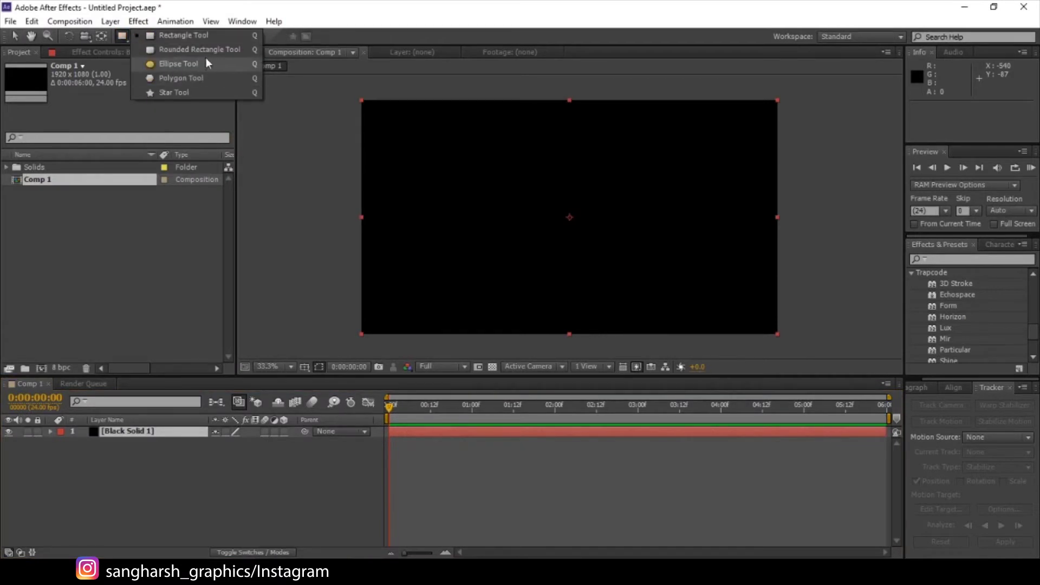
left_click(200, 78)
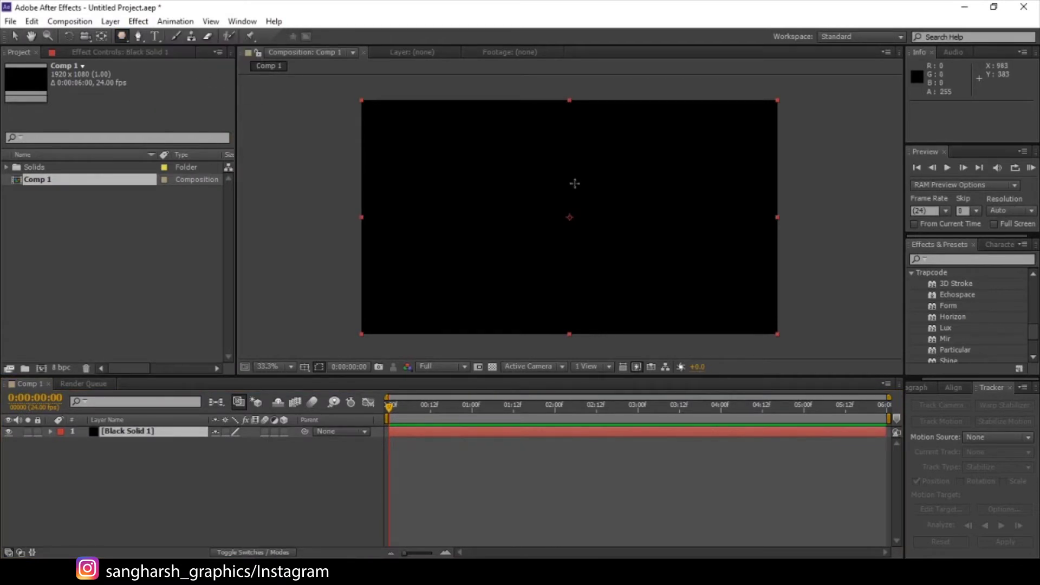
left_click(126, 432)
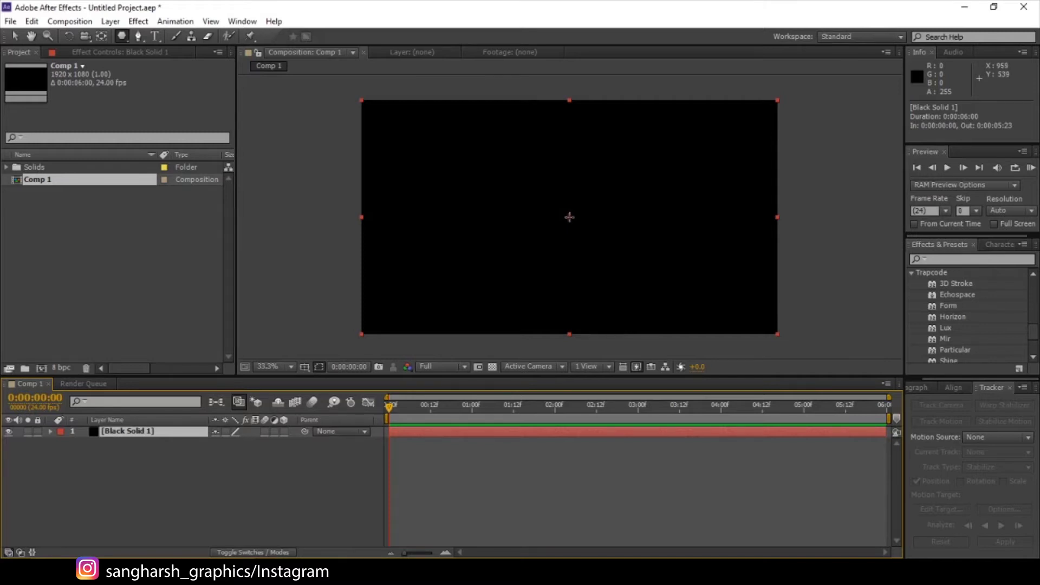
left_click_drag(571, 217, 569, 216)
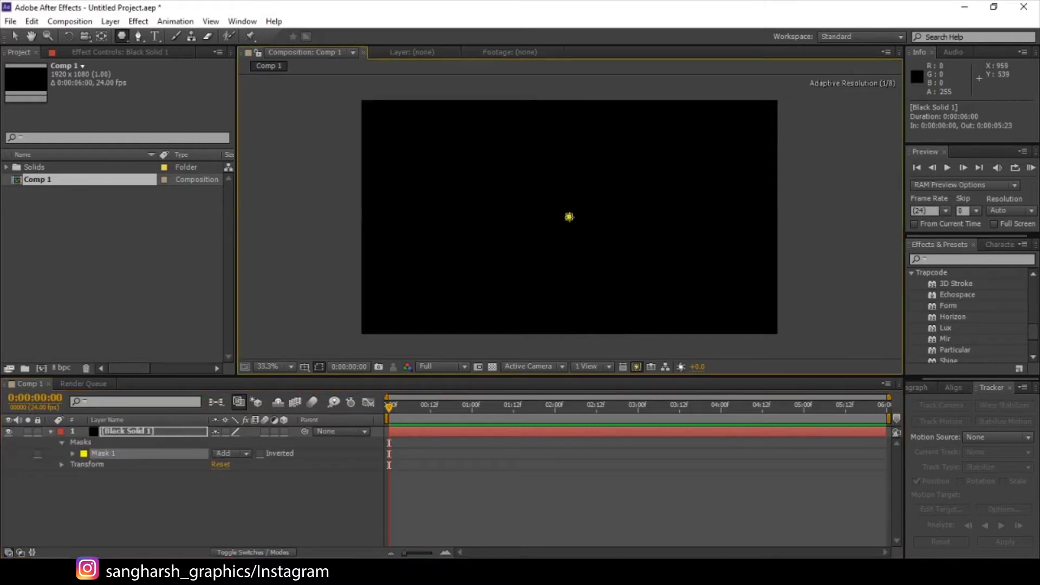
left_click_drag(568, 217, 646, 259)
key("Down")
key("Down")
key("Up")
key("Up")
key("Up")
key("Up")
key("Up")
key("Down")
key("Down")
key("Down")
key("Down")
key("Down")
key("Up")
key("Up")
key("Up")
key("Down")
key("Down")
key("Down")
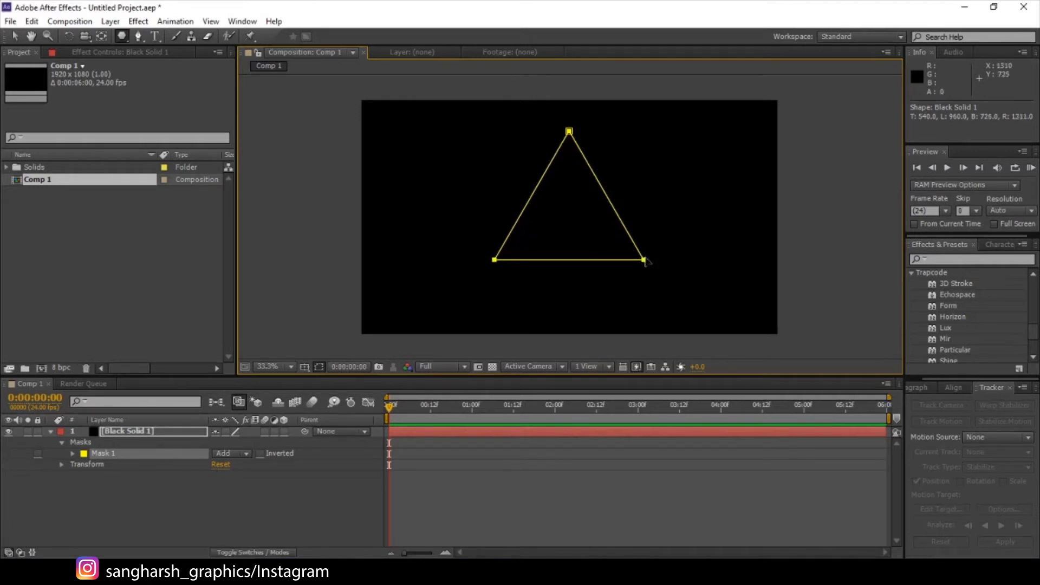
Select the triangle's mask path and nudge it slightly downward in the frame
left_click(14, 36)
left_click(110, 456)
left_click(73, 453)
left_click(118, 464)
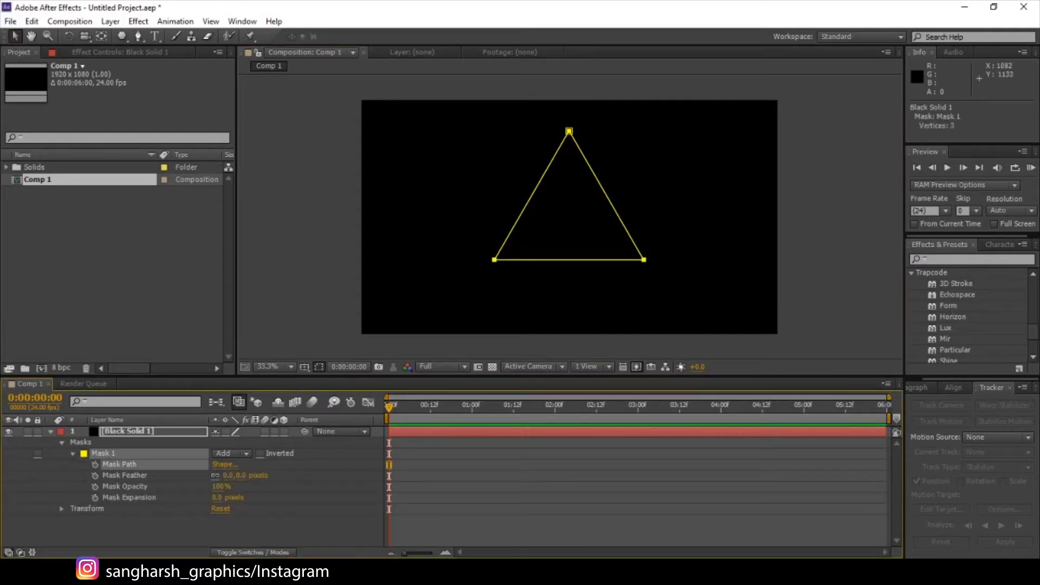
key("shift+Down")
key("shift+Down")
key("shift+Down")
key("shift+Down")
key("shift+Up")
key("shift+Up")
key("shift+Up")
key("shift+Up")
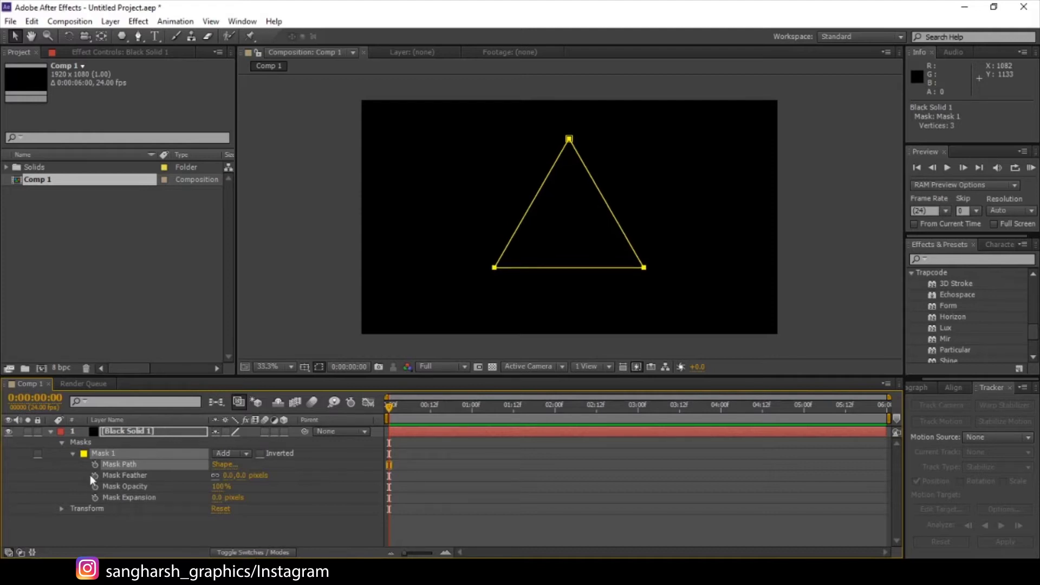
Set the black solid's rotation to 60° so the triangle points downward
left_click(72, 454)
left_click(60, 443)
left_click(60, 443)
left_click(73, 454)
left_click(61, 509)
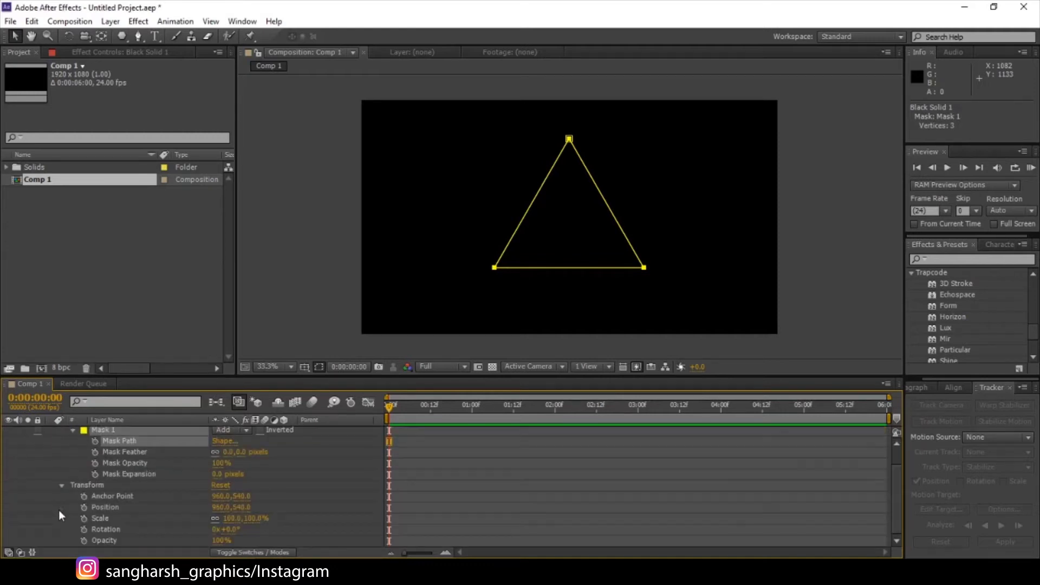
left_click_drag(231, 529, 268, 529)
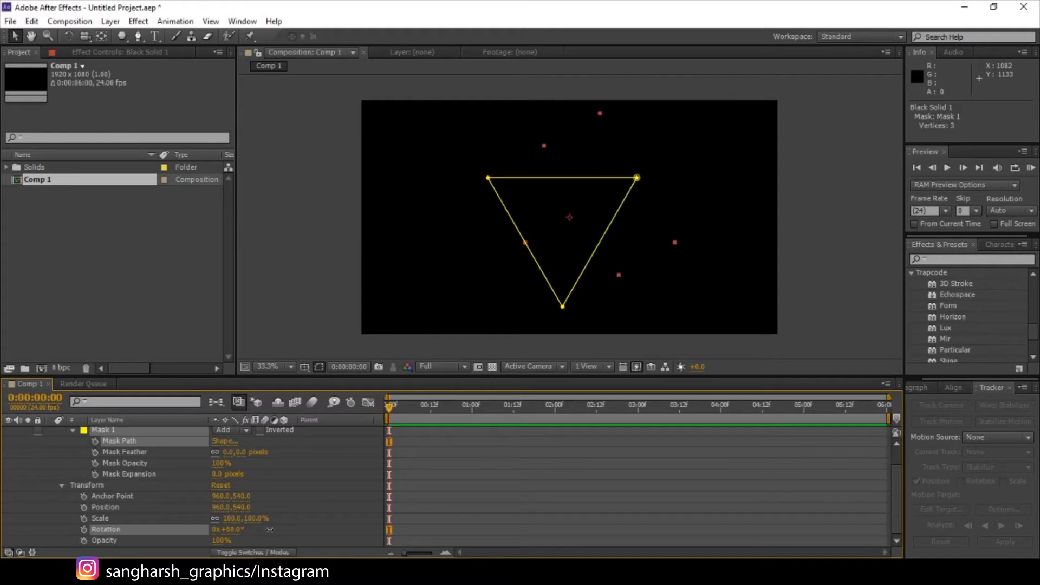
left_click_drag(270, 531, 270, 532)
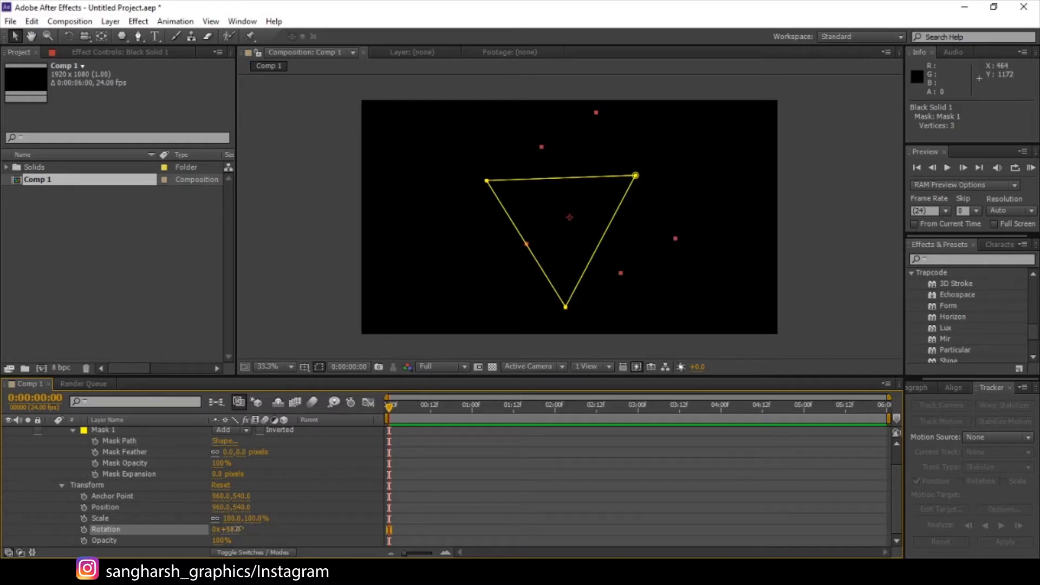
left_click_drag(238, 529, 239, 529)
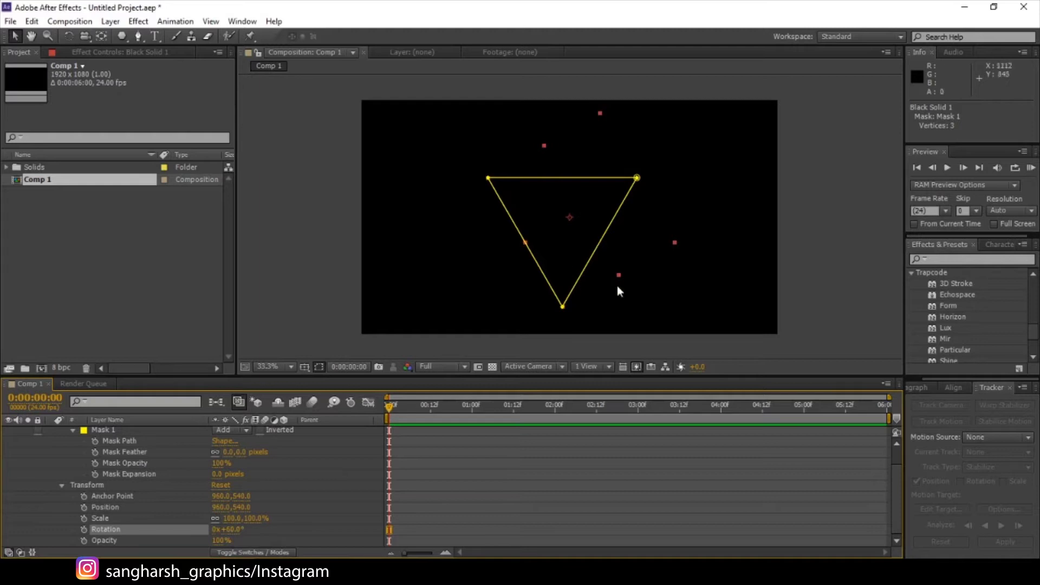
Align the black solid to the composition's horizontal and vertical centre
left_click(952, 387)
left_click(939, 418)
left_click(1006, 418)
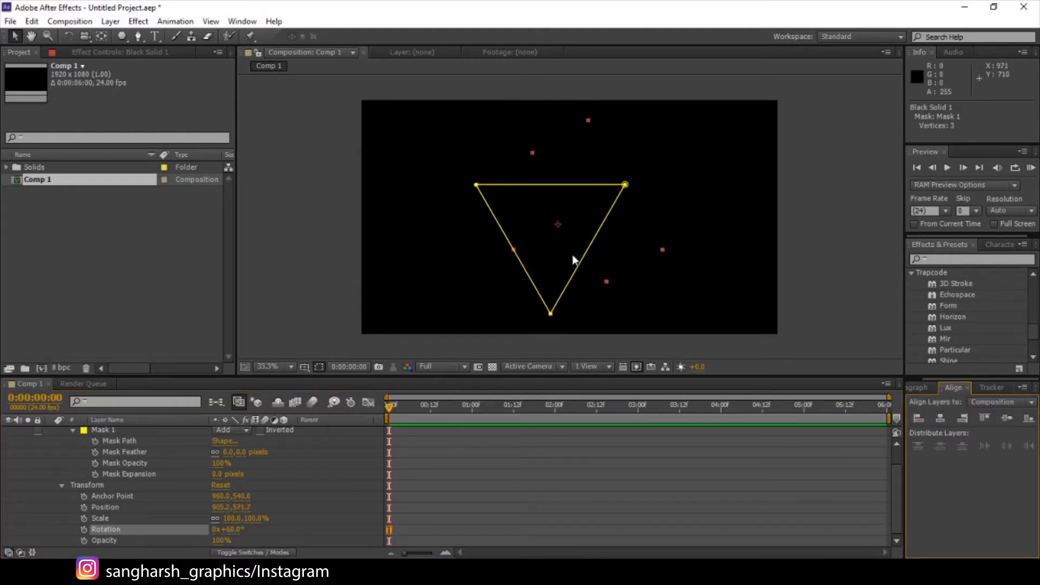
Move the whole triangle mask path up toward the centre of the frame
left_click_drag(578, 260, 594, 254)
key("ctrl+z")
scroll(121, 434, "up", 1)
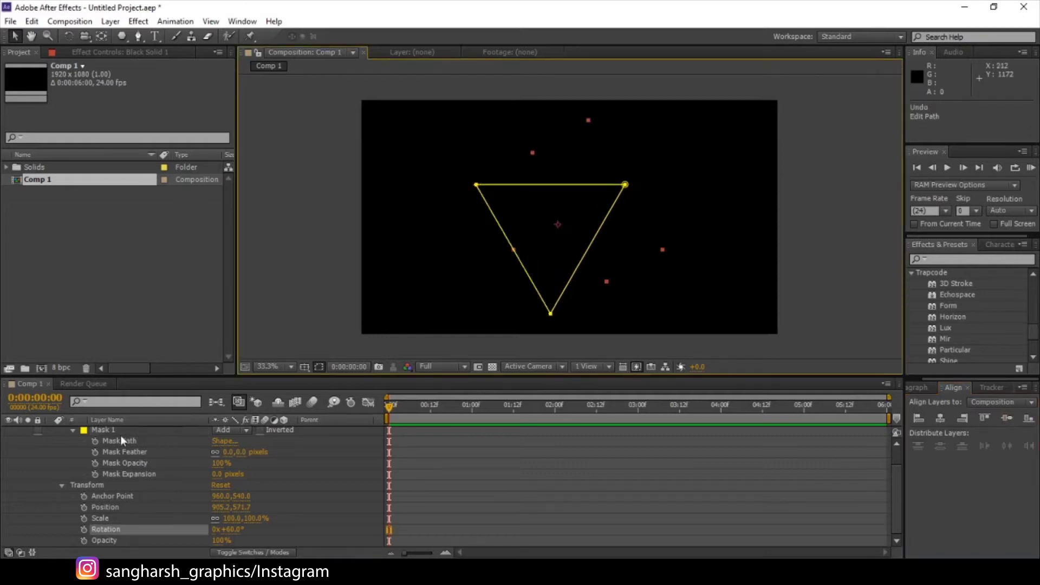
left_click(124, 433)
left_click(128, 463)
left_click_drag(568, 283, 586, 260)
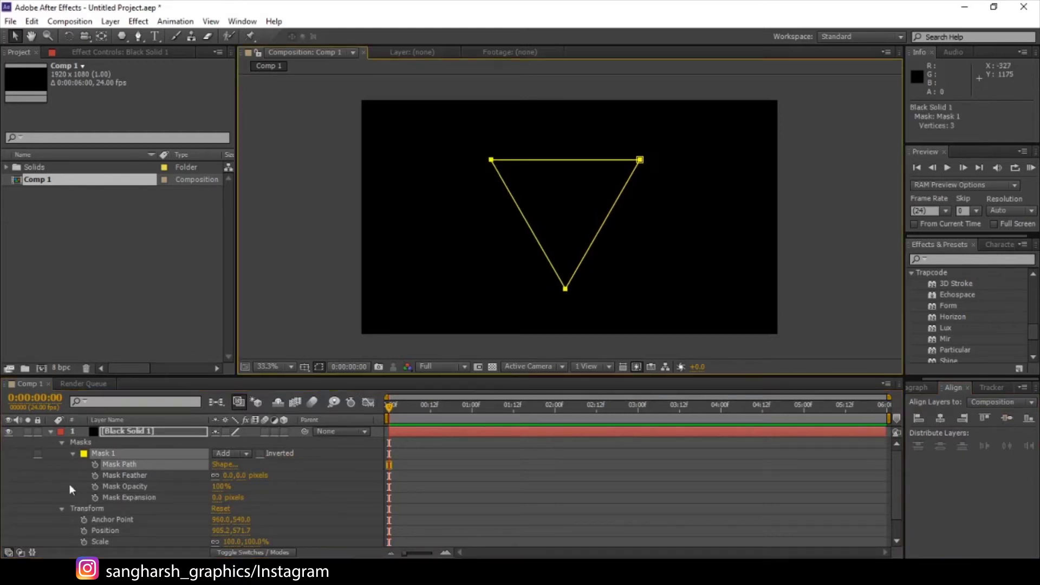
Copy the Mask Path of Mask 1 on the black solid and collapse the layer
left_click(50, 432)
left_click(59, 438)
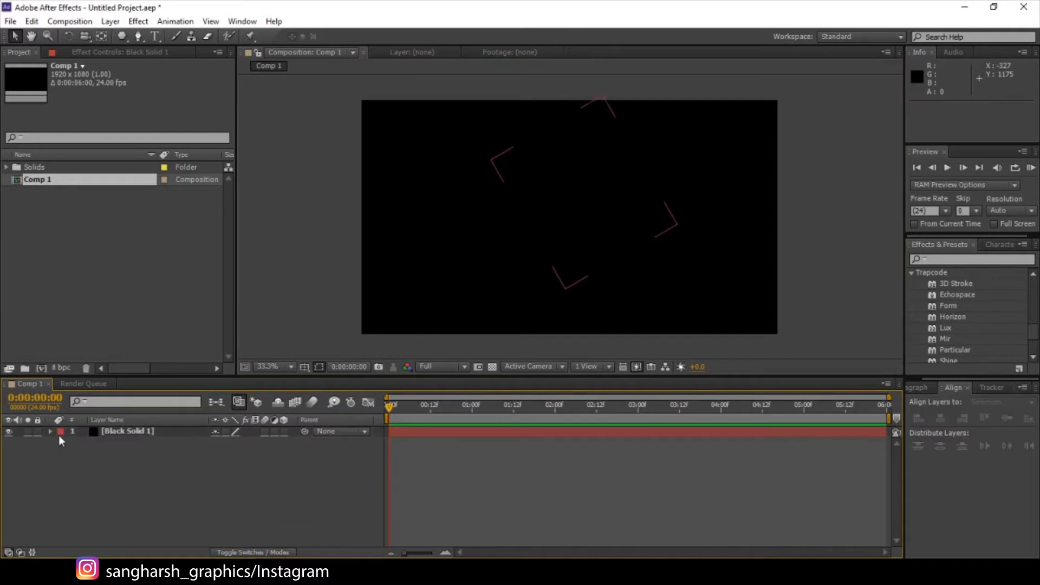
left_click(51, 432)
left_click(99, 454)
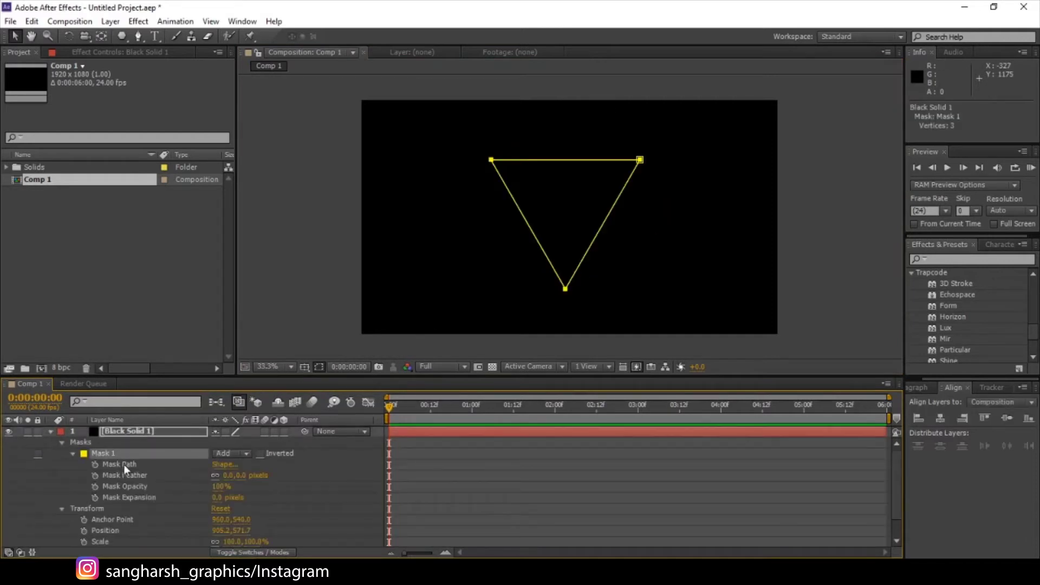
left_click(123, 465)
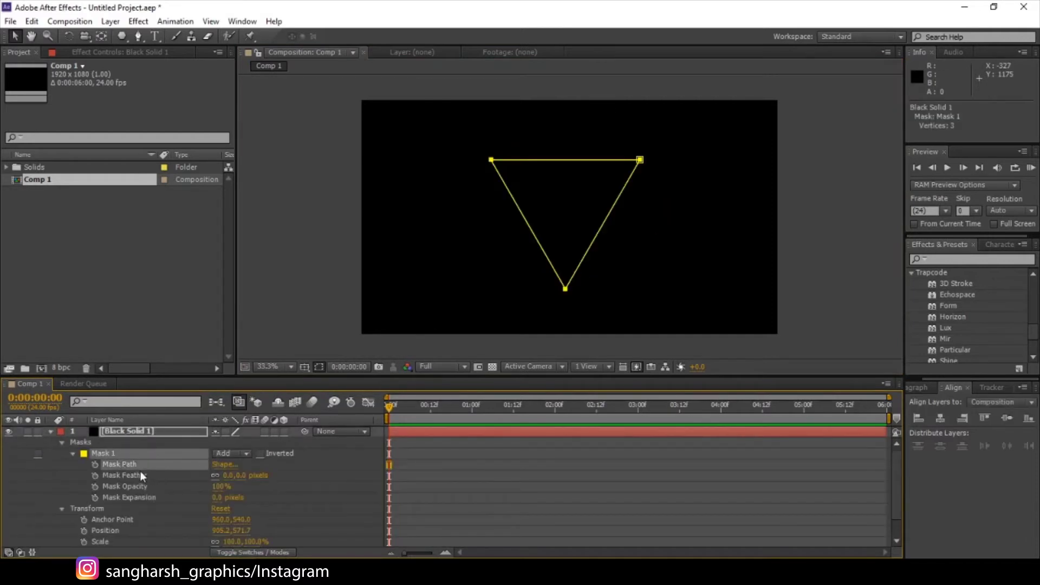
left_click(31, 21)
left_click(74, 101)
left_click(51, 432)
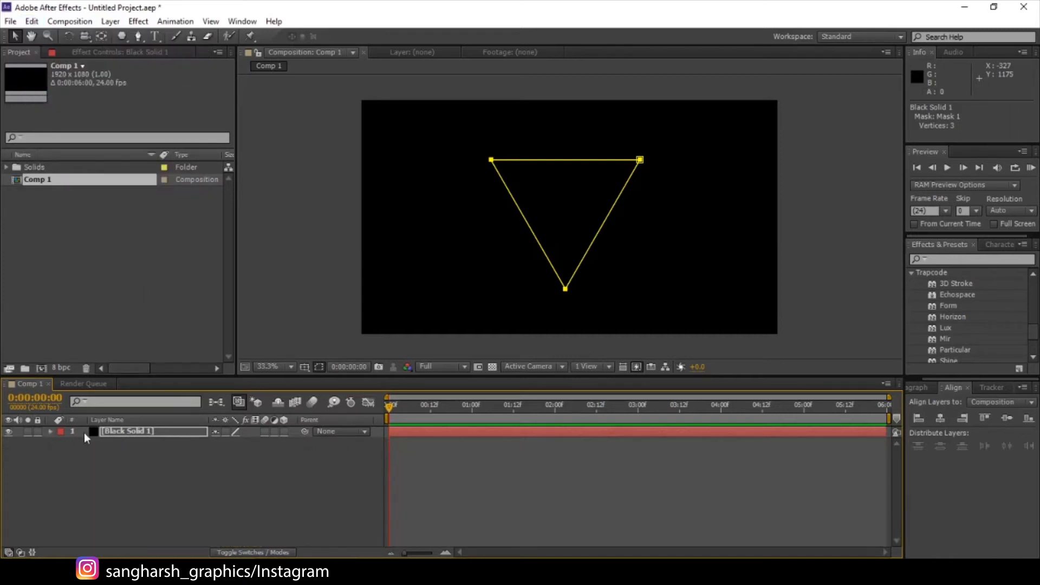
Start a new light layer with the light type Point
right_click(125, 470)
mouse_move(212, 332)
left_click(354, 380)
left_click(533, 176)
left_click(528, 220)
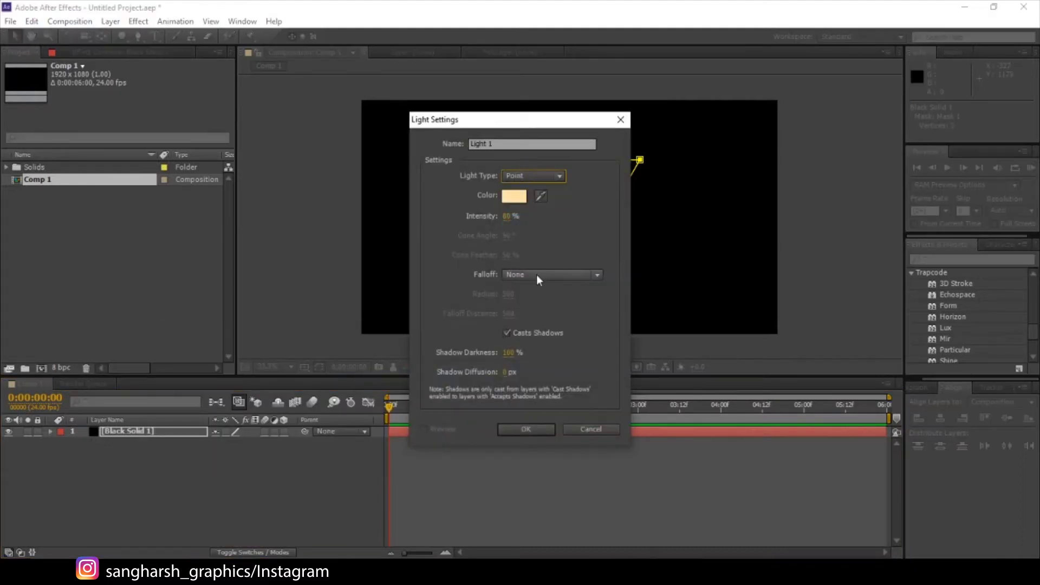
Name the light "Emitter source", turn off its shadow casting and create it
double_click(500, 143)
type("E")
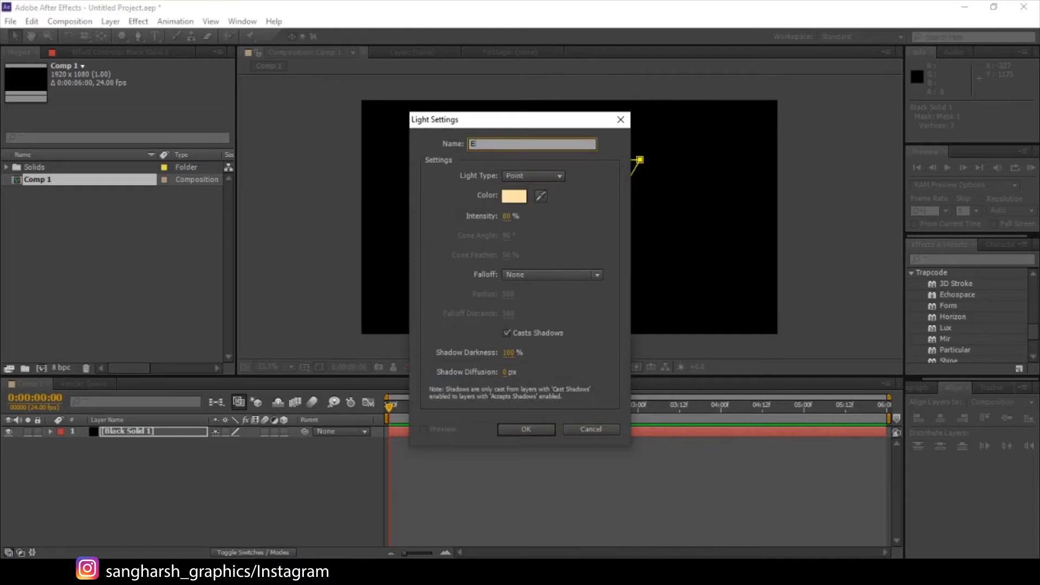
type("mitter so")
type("urfe")
key("BackSpace")
key("BackSpace")
key("BackSpace")
type("rce")
left_click(528, 336)
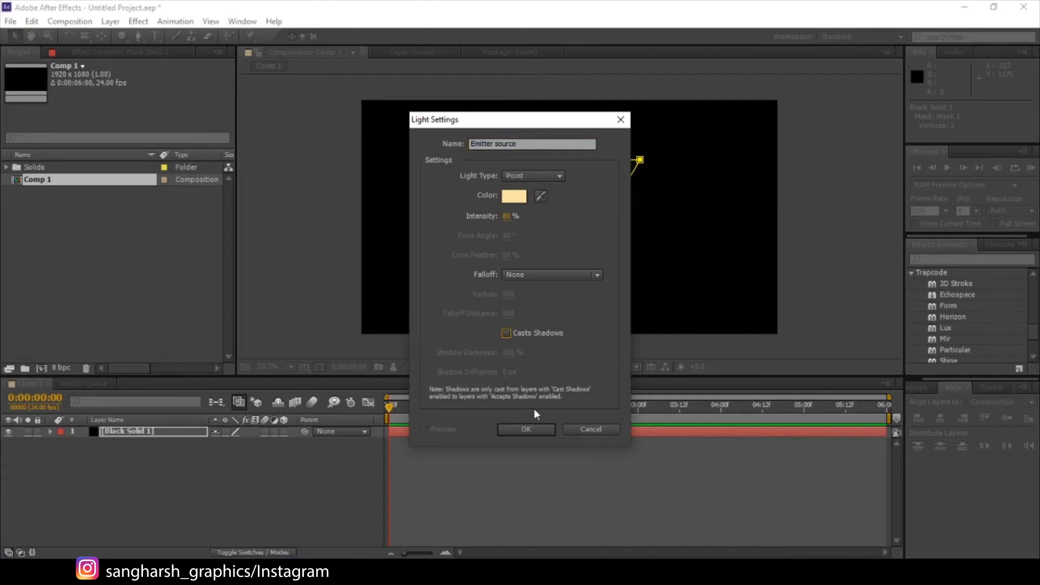
left_click(529, 427)
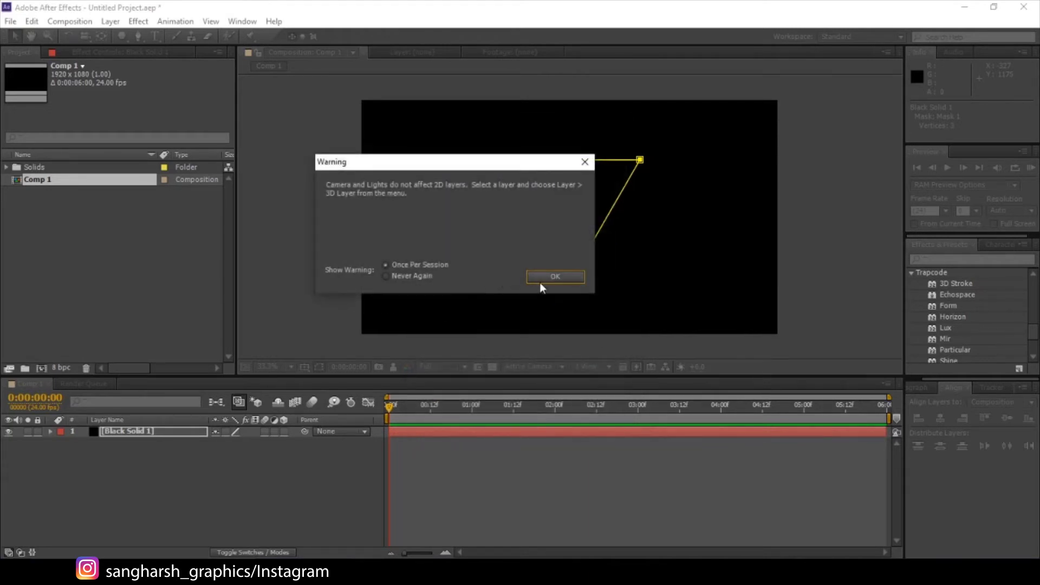
left_click(557, 278)
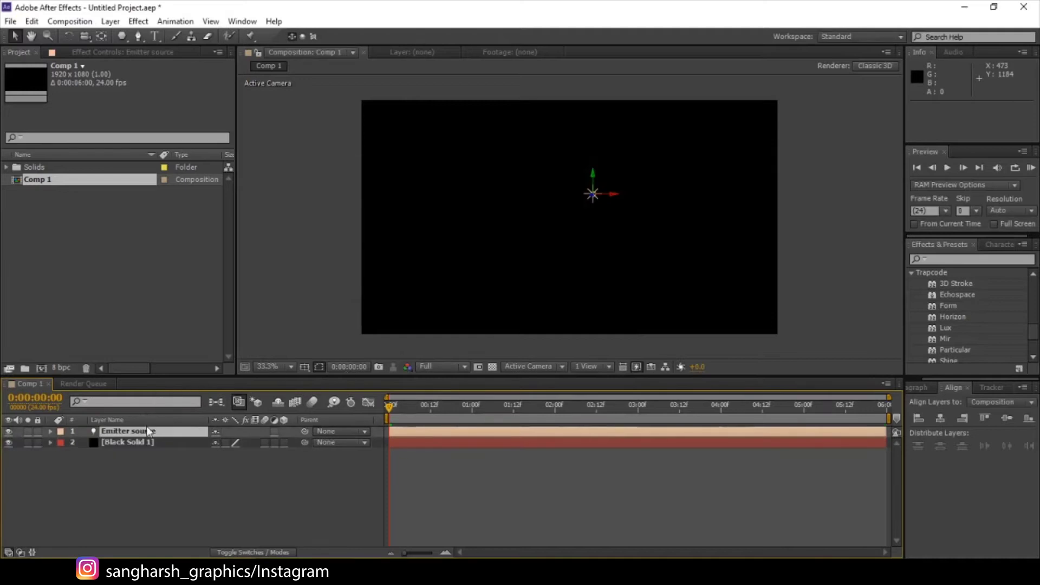
Paste the copied triangle path into the Emitter source light's Position as keyframes
key("p")
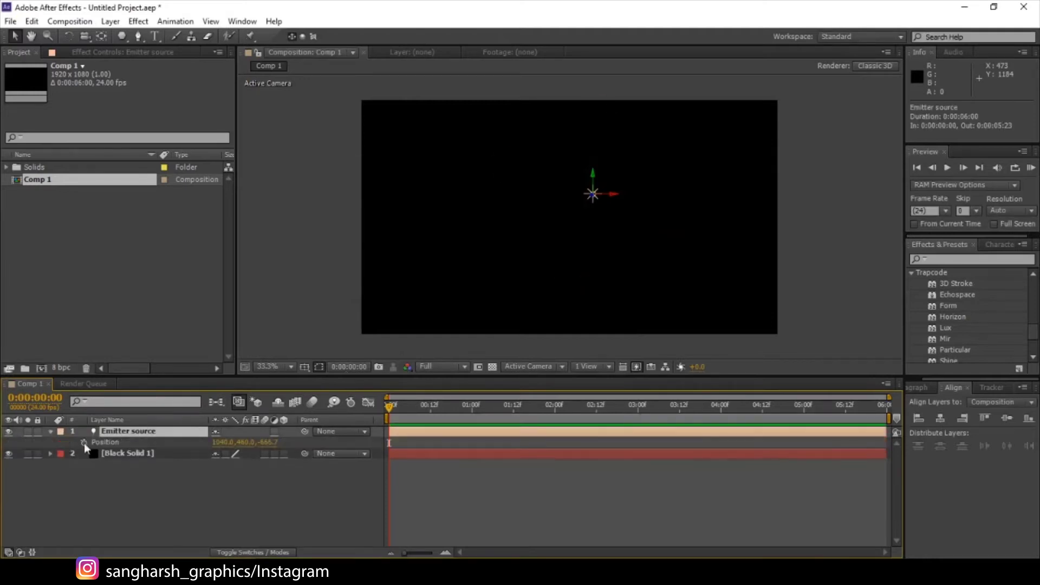
left_click(123, 442)
left_click(33, 23)
left_click(65, 127)
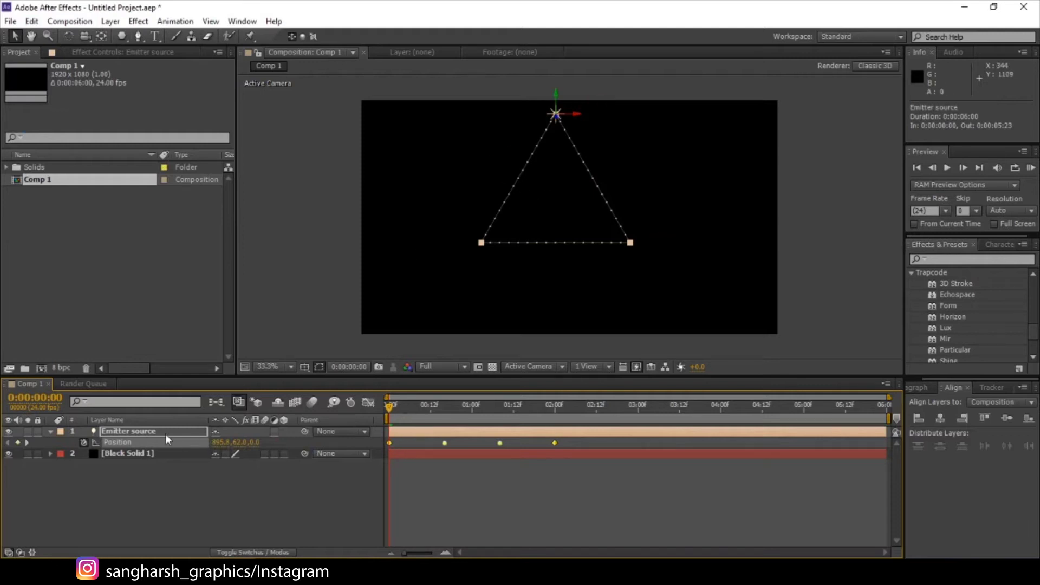
Delete the black solid layer from the composition
key("ctrl+z")
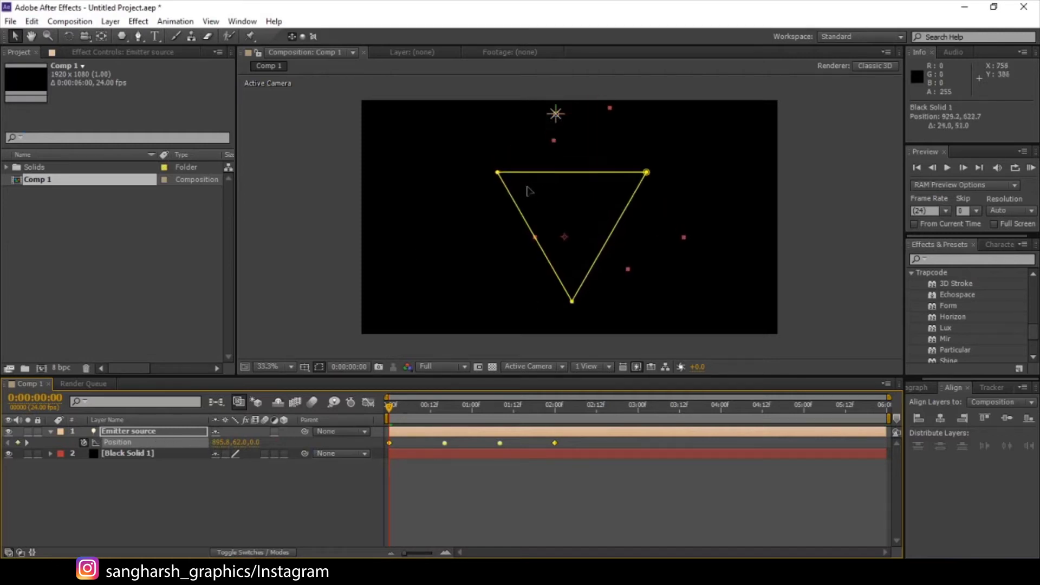
left_click(126, 454)
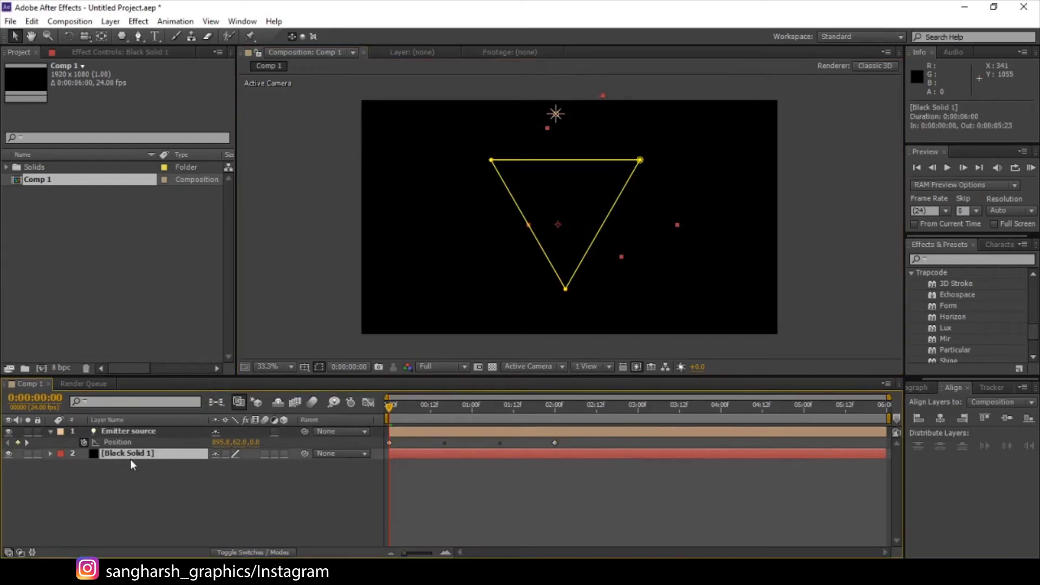
key("Delete")
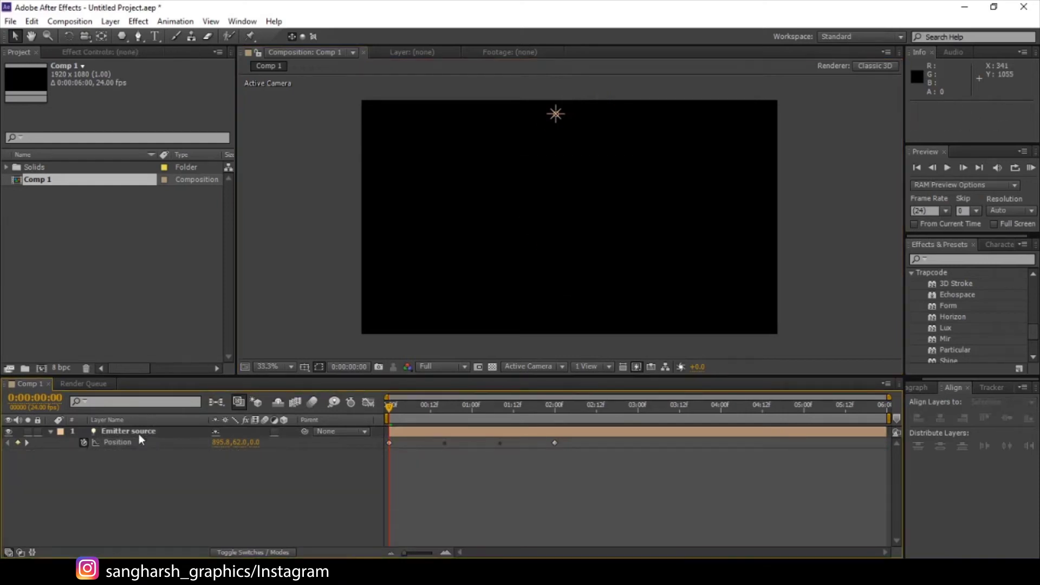
Move all Position keyframes of the Emitter source light together by about 54 px in X and 147 px in Y to centre the triangle
left_click(139, 440)
key("Return")
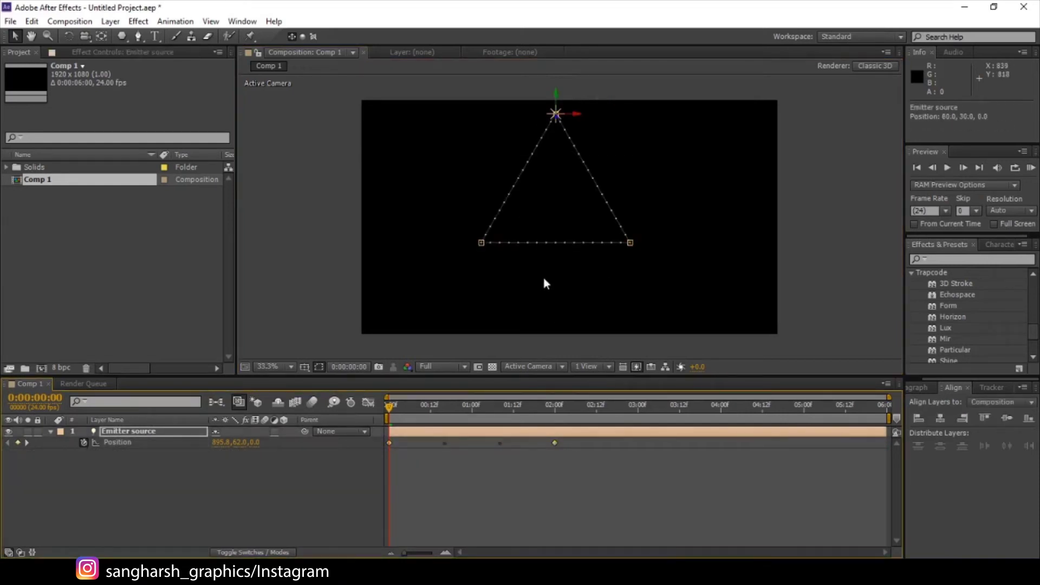
left_click(167, 442)
left_click_drag(575, 435, 379, 479)
left_click_drag(634, 243, 645, 278)
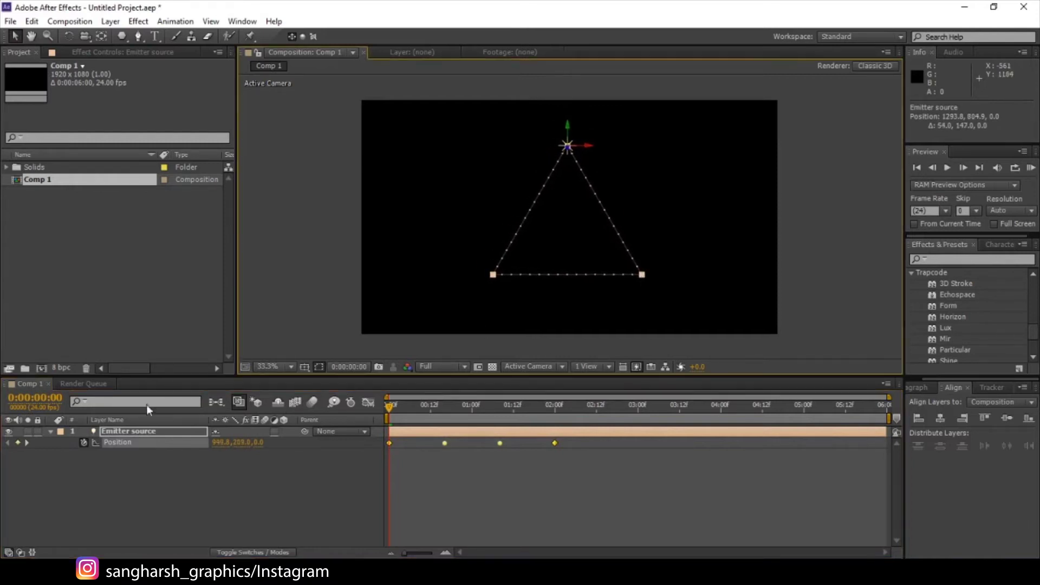
Check the light's motion and stretch its Position animation so that the last keyframe sits at 0:00:04:12
left_click(127, 433)
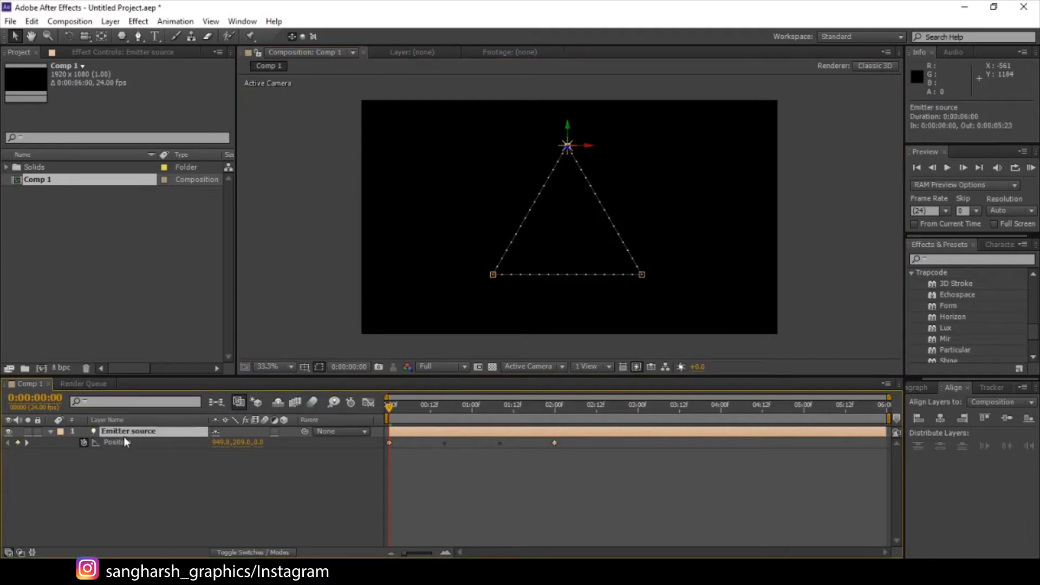
key("p")
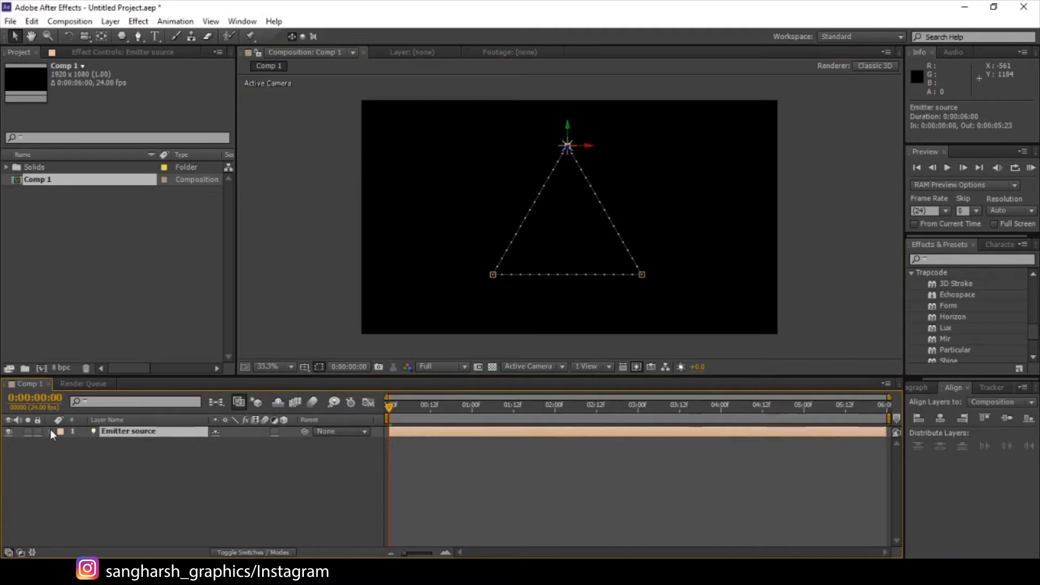
left_click_drag(388, 544, 461, 413)
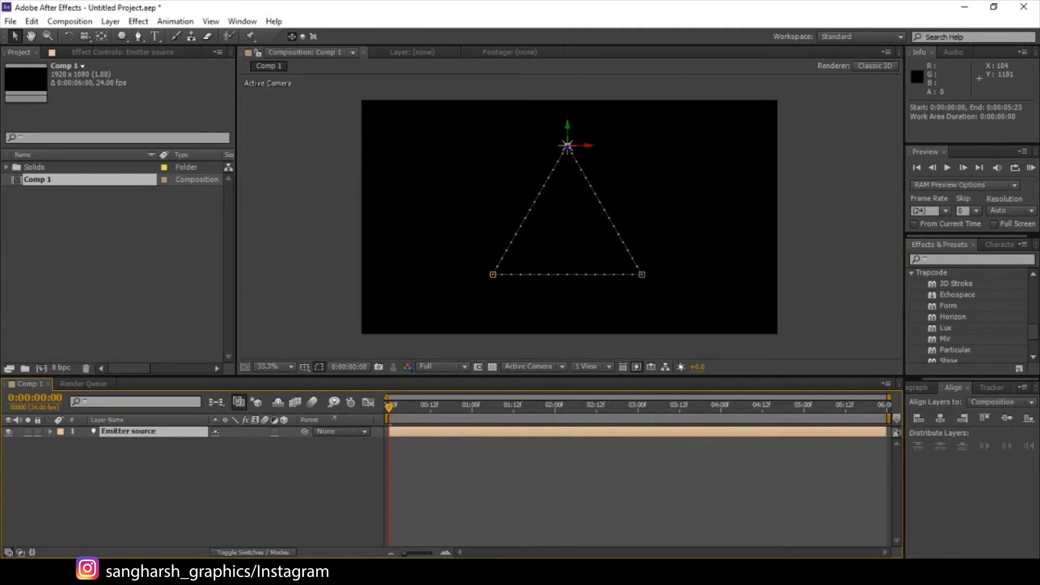
mouse_move(395, 408)
left_mouse_down()
mouse_move(552, 409)
mouse_move(389, 410)
left_mouse_up()
key("p")
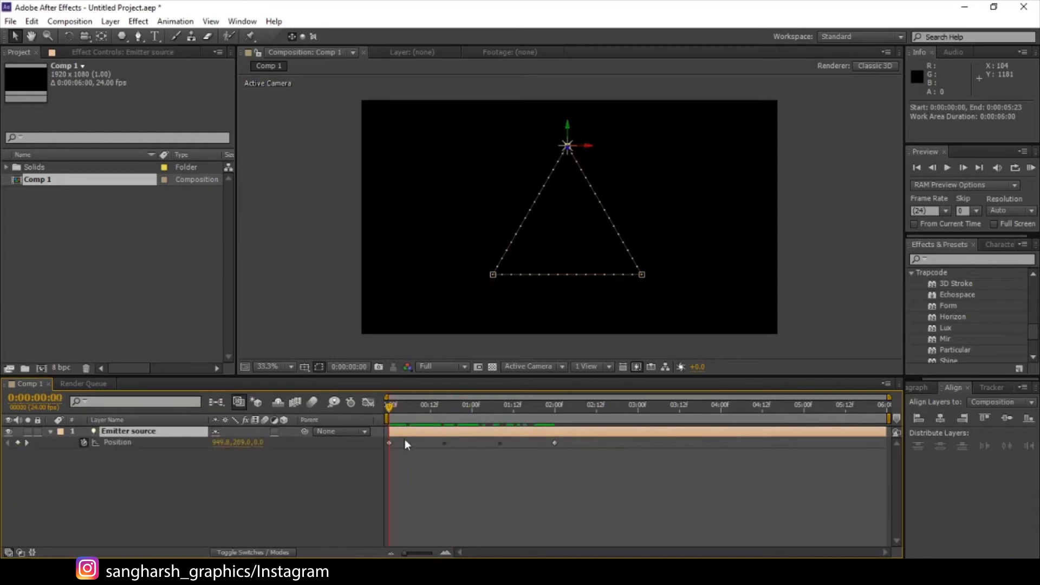
left_click(454, 422)
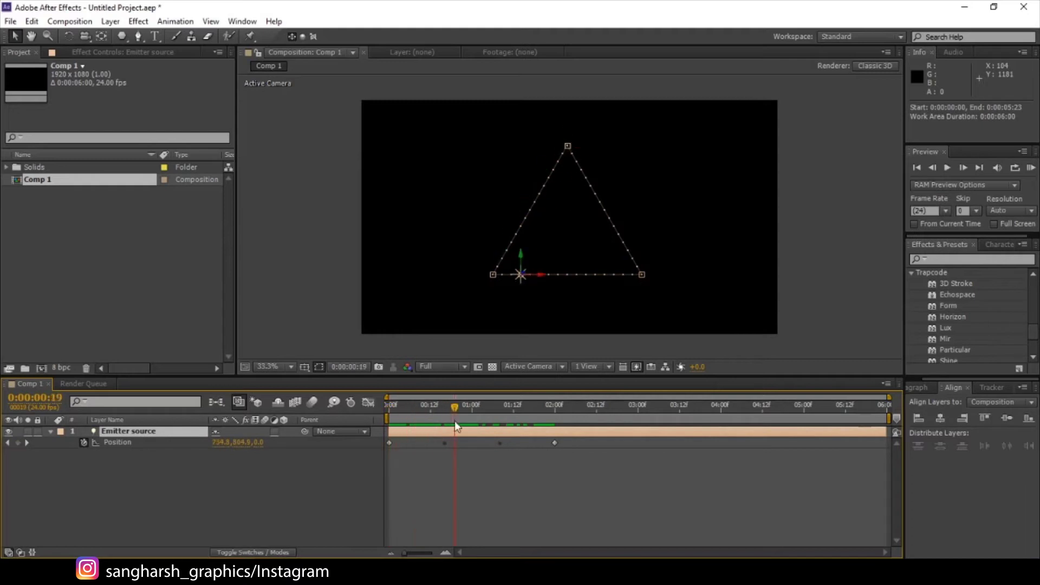
left_click_drag(556, 444, 747, 444)
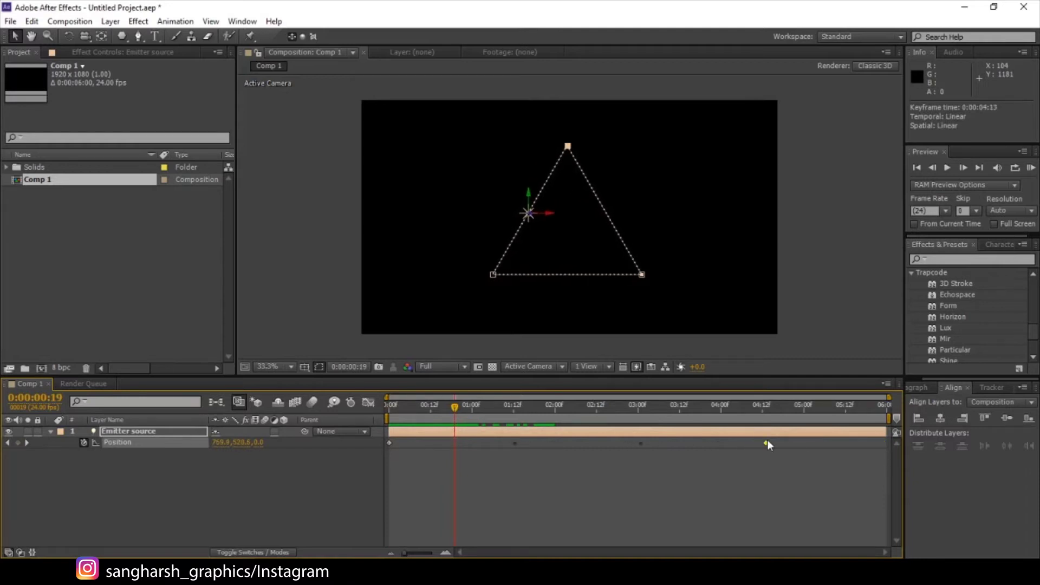
left_click(762, 405)
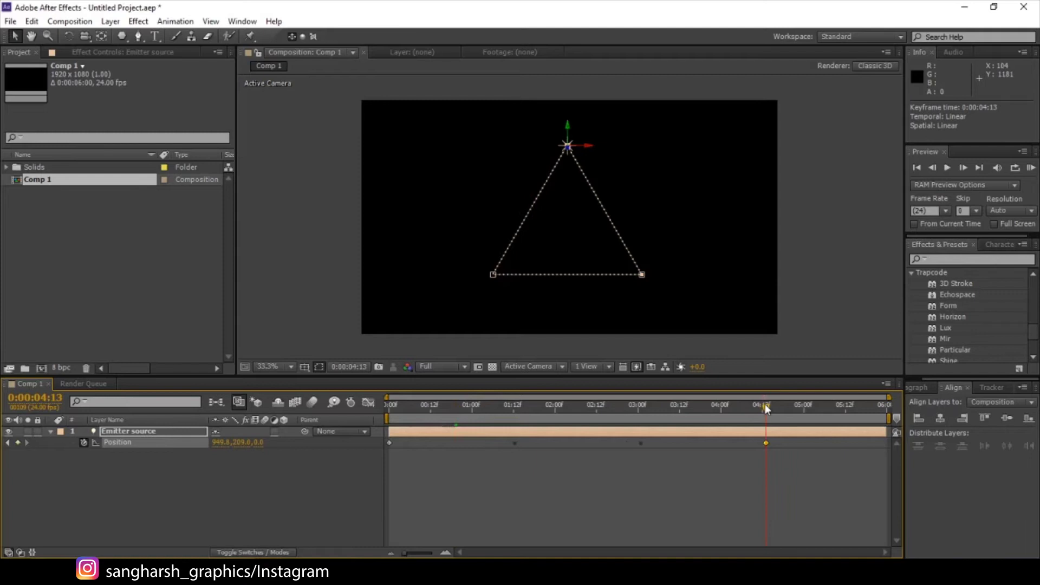
left_click_drag(764, 443, 762, 443)
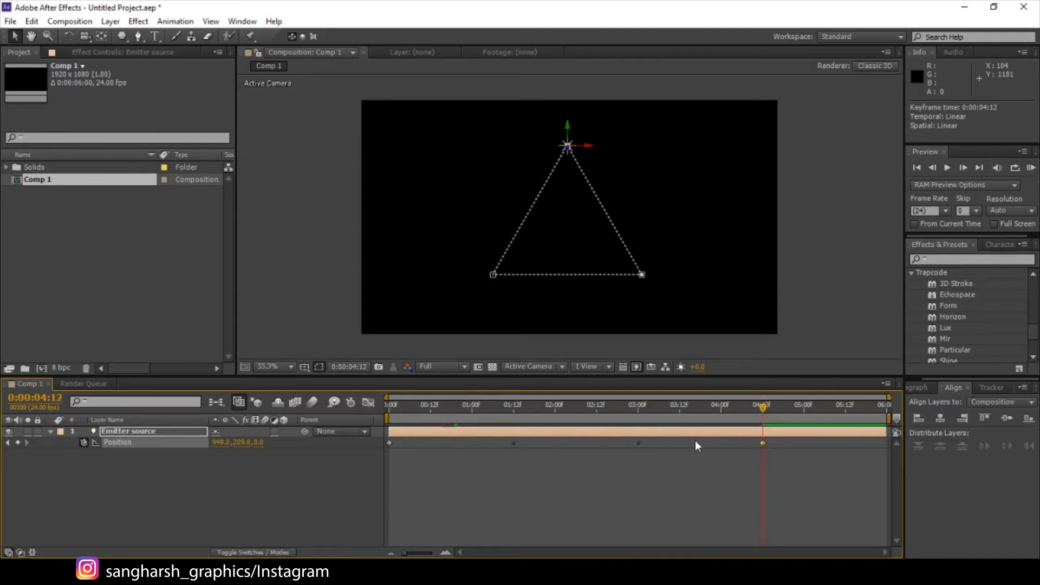
Preview the light's travel to the composition's end and reveal all modified properties of the Emitter source layer
left_click_drag(417, 405, 880, 408)
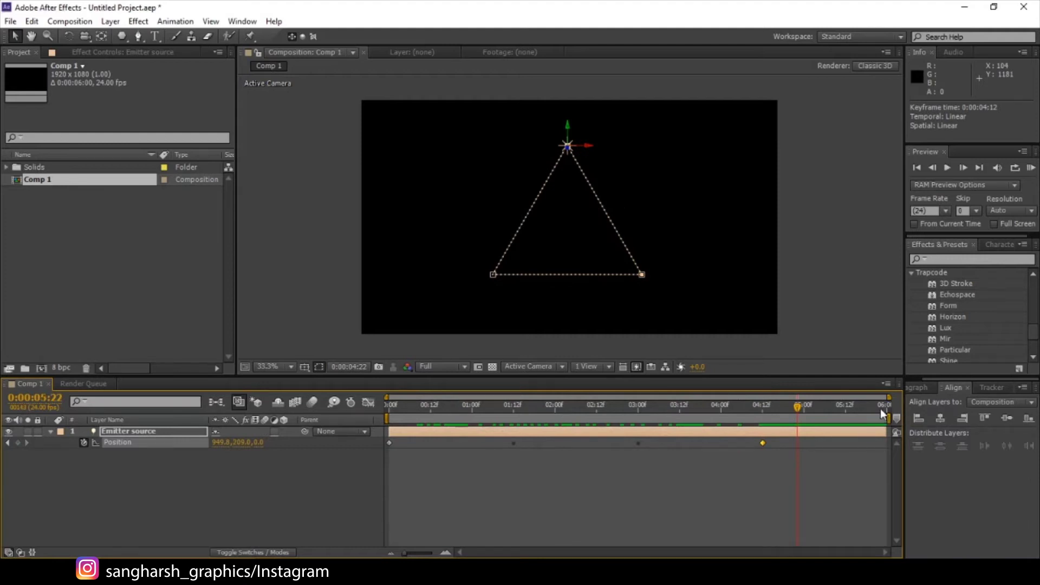
left_click(643, 436)
key("u")
key("u")
key("u")
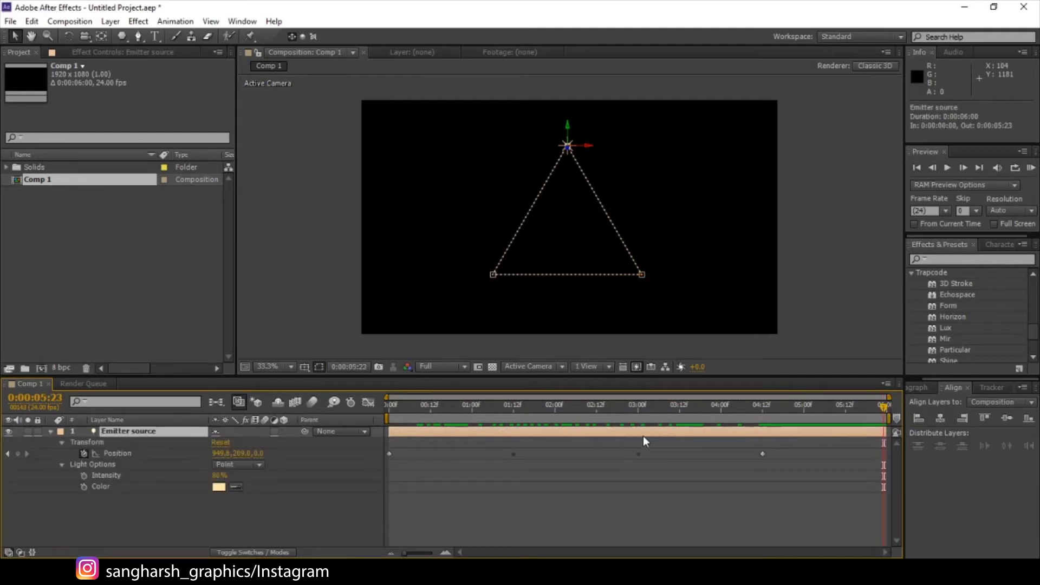
Add a Position keyframe at 0:00:05:23 and give it the X value 1293.8 copied from the 0:00:03:00 keyframe
left_click(636, 416)
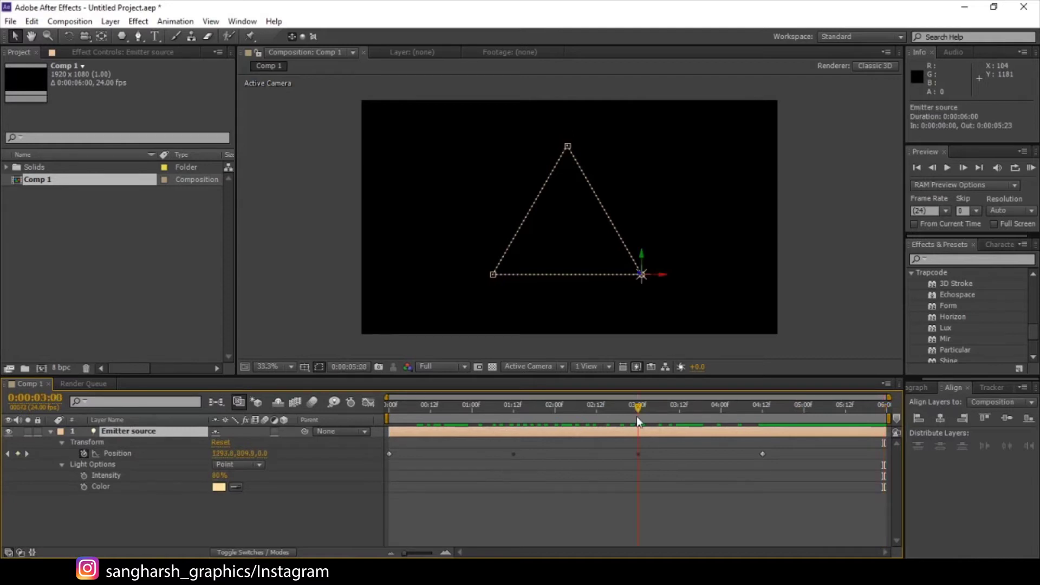
left_click(118, 454)
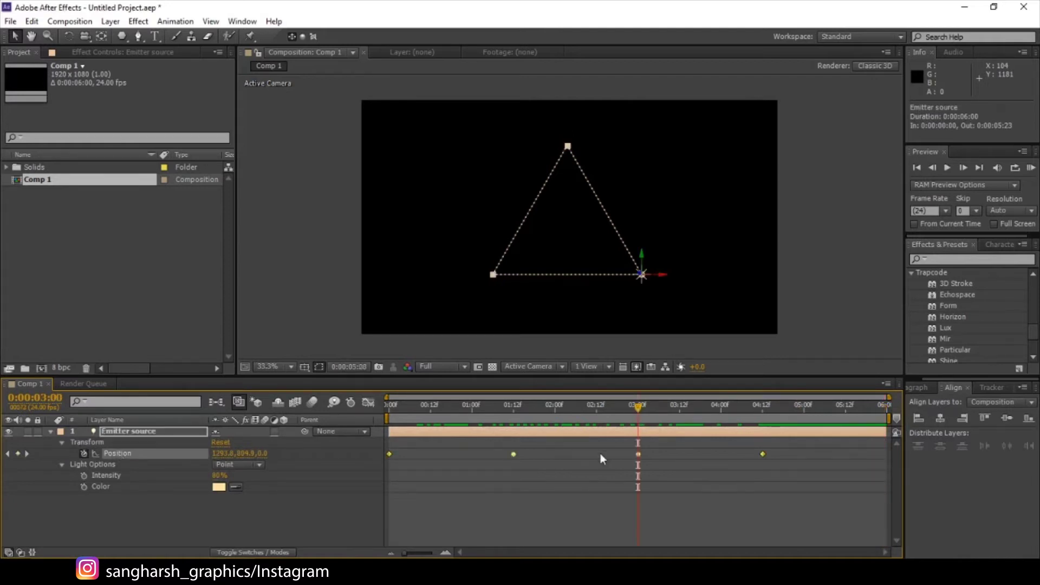
mouse_move(638, 455)
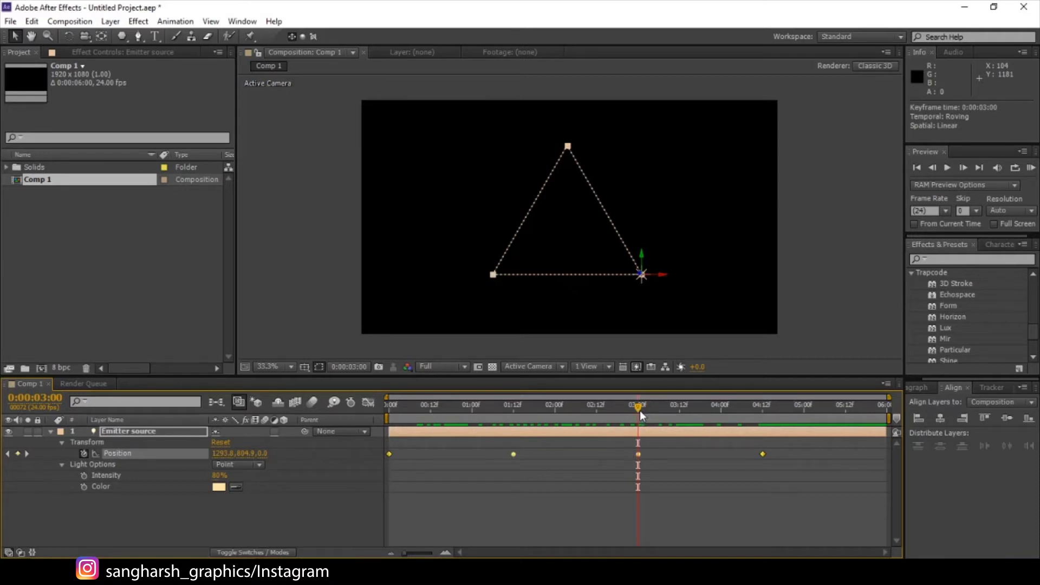
left_click(228, 456)
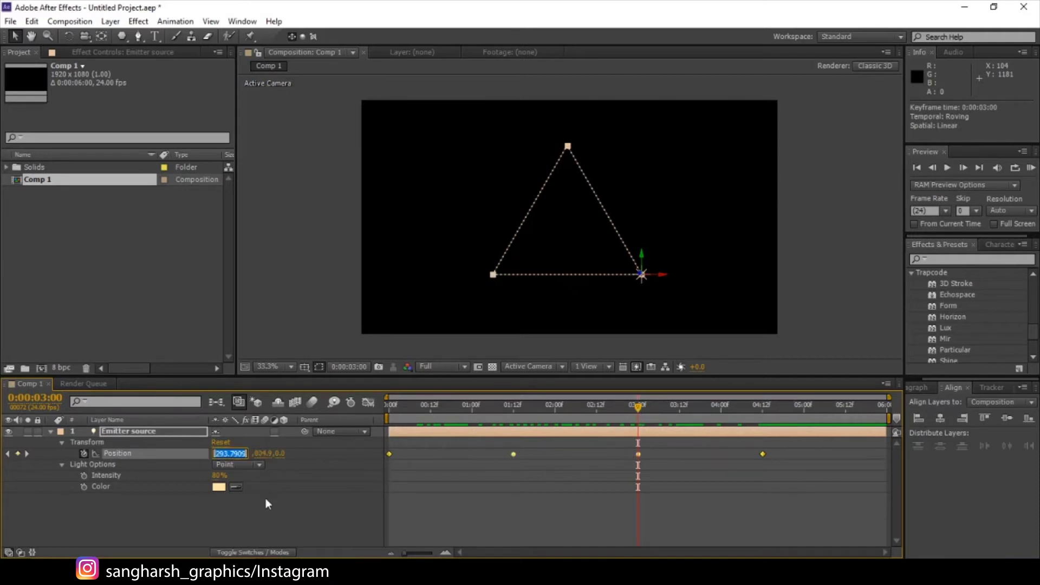
left_click_drag(812, 405, 969, 411)
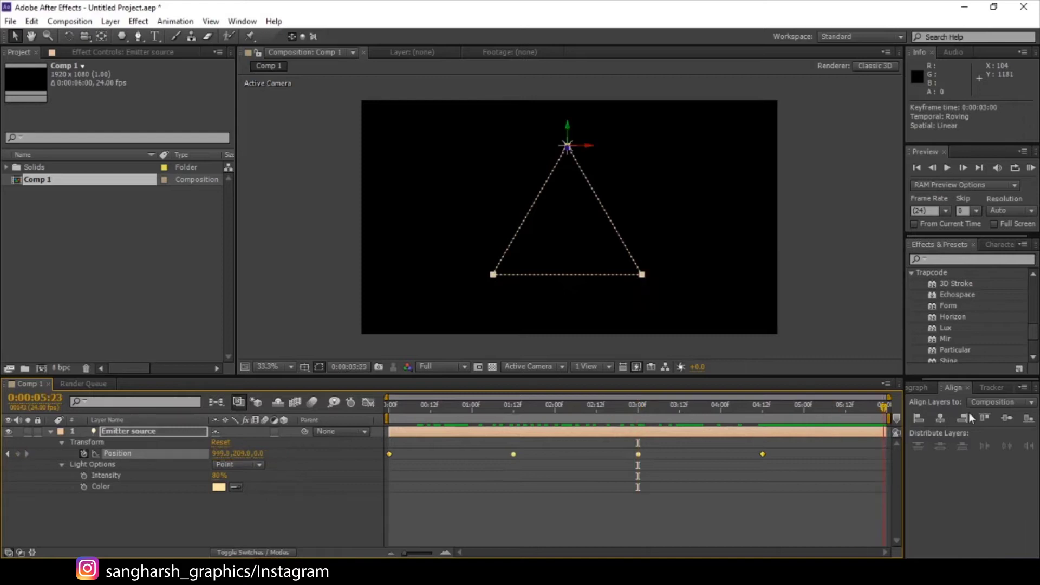
left_click(17, 454)
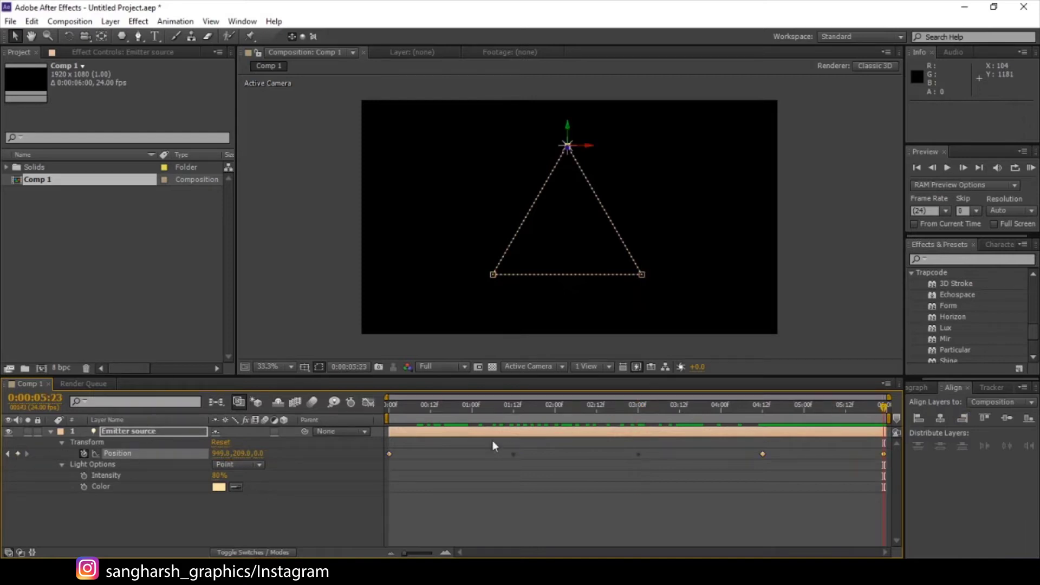
left_click(227, 454)
left_click(395, 463)
Set the Y value of the 0:00:05:23 Position keyframe to 804.9, copied from the 0:00:03:00 keyframe
left_click_drag(755, 410, 638, 421)
left_click(235, 454)
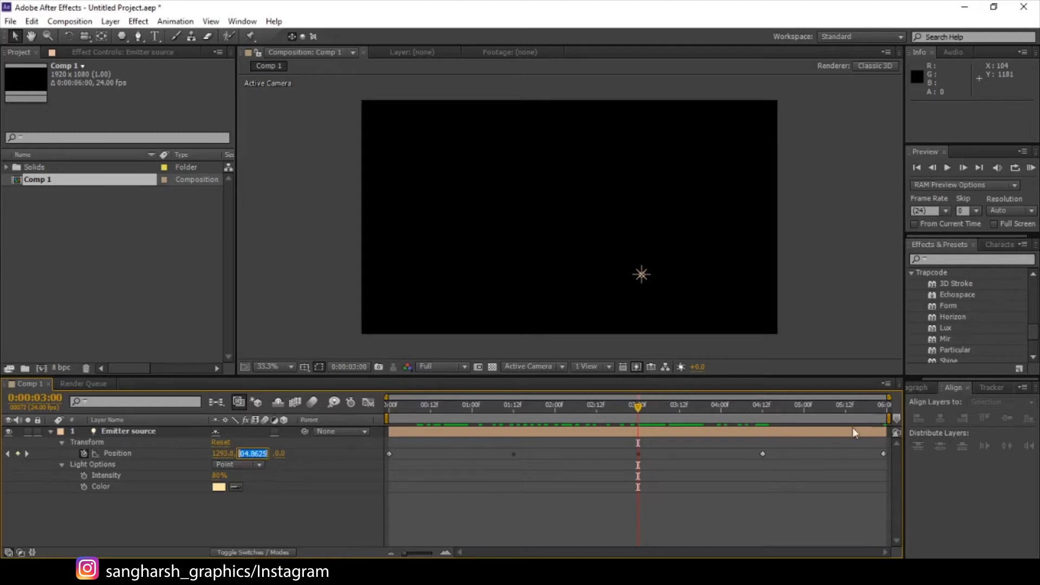
type("269")
key("Return")
left_click(891, 417)
left_click(883, 453)
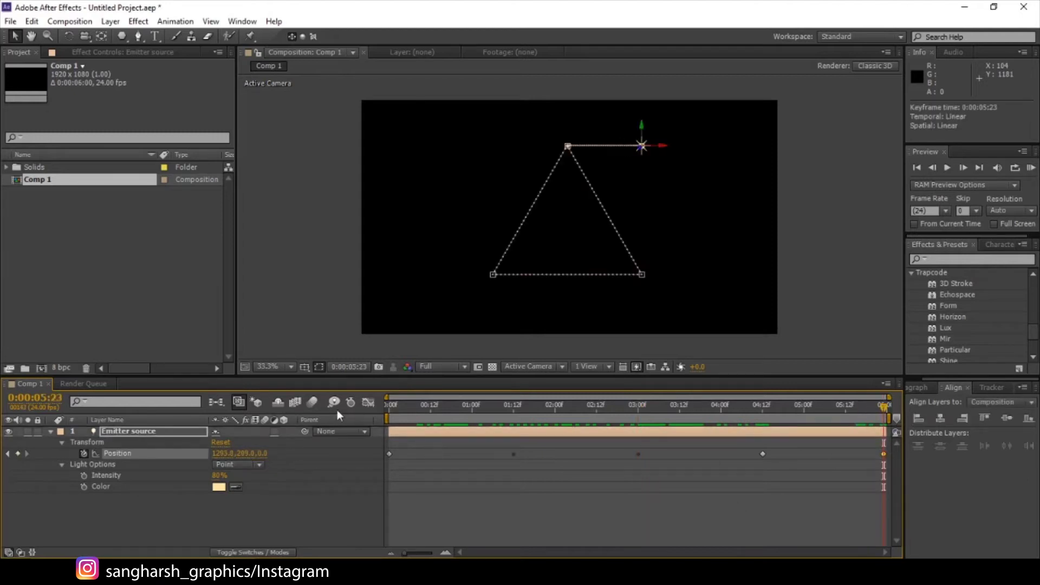
left_click(253, 453)
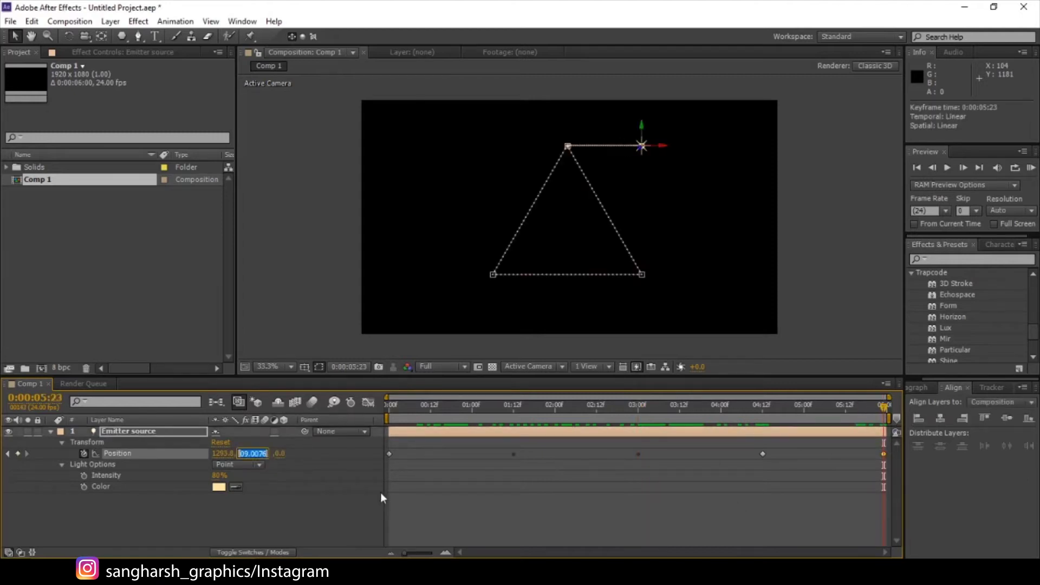
left_click(502, 526)
Replace the X value of the 0:00:05:23 Position keyframe with 605.8, copied from the 0:00:01:12 keyframe
left_click_drag(721, 420, 497, 419)
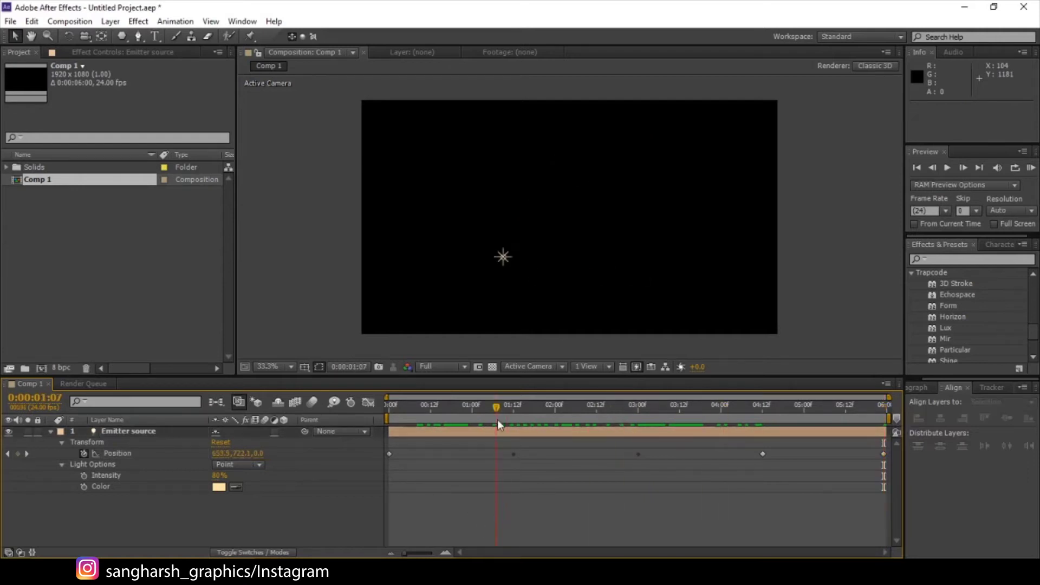
left_click(117, 453)
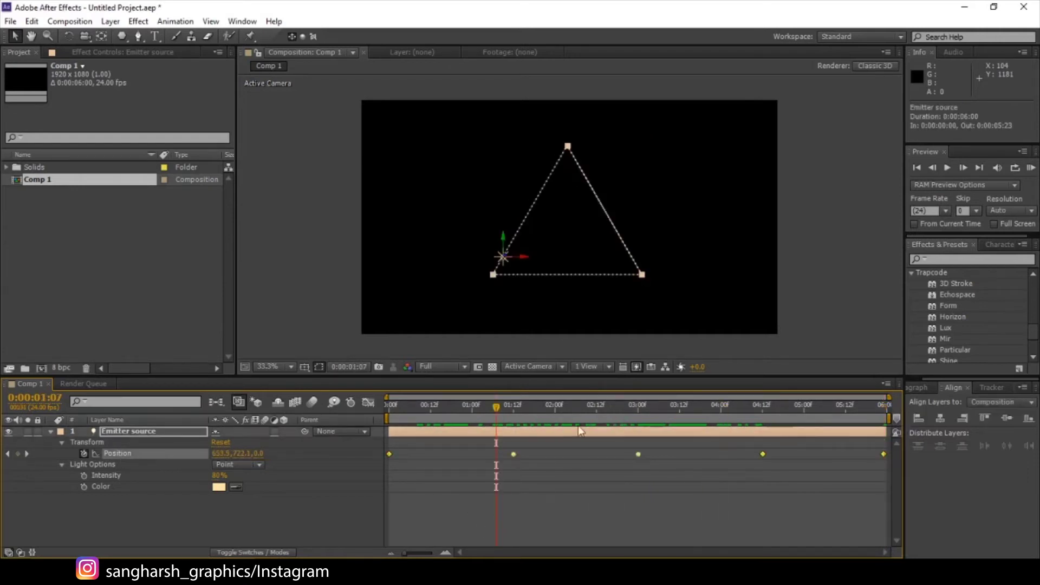
mouse_move(521, 420)
left_mouse_down()
mouse_move(751, 416)
mouse_move(870, 429)
mouse_move(398, 401)
mouse_move(590, 395)
mouse_move(777, 427)
mouse_move(512, 413)
left_mouse_up()
left_click(513, 454)
left_click(228, 454)
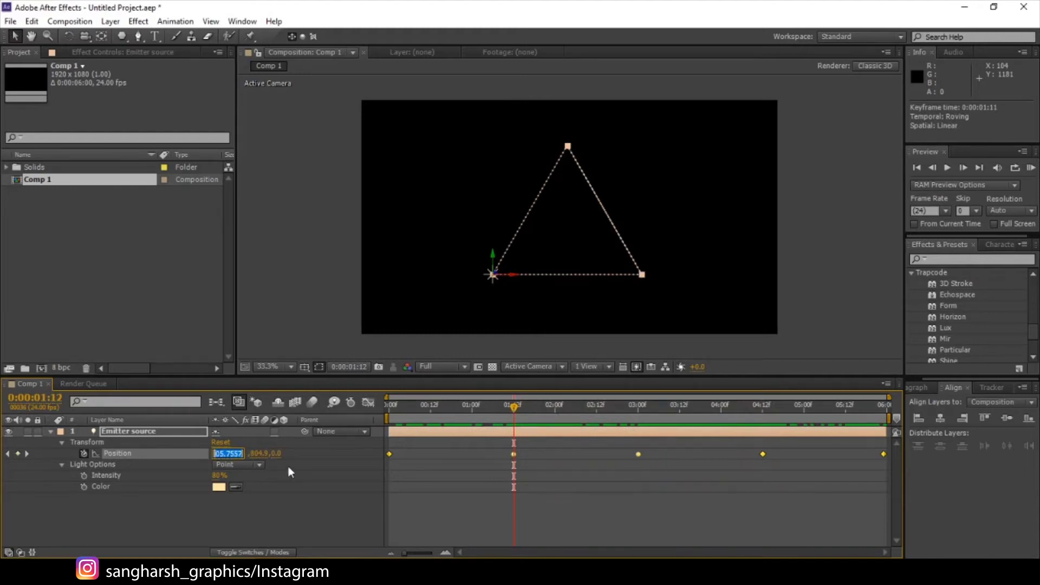
left_click(883, 455)
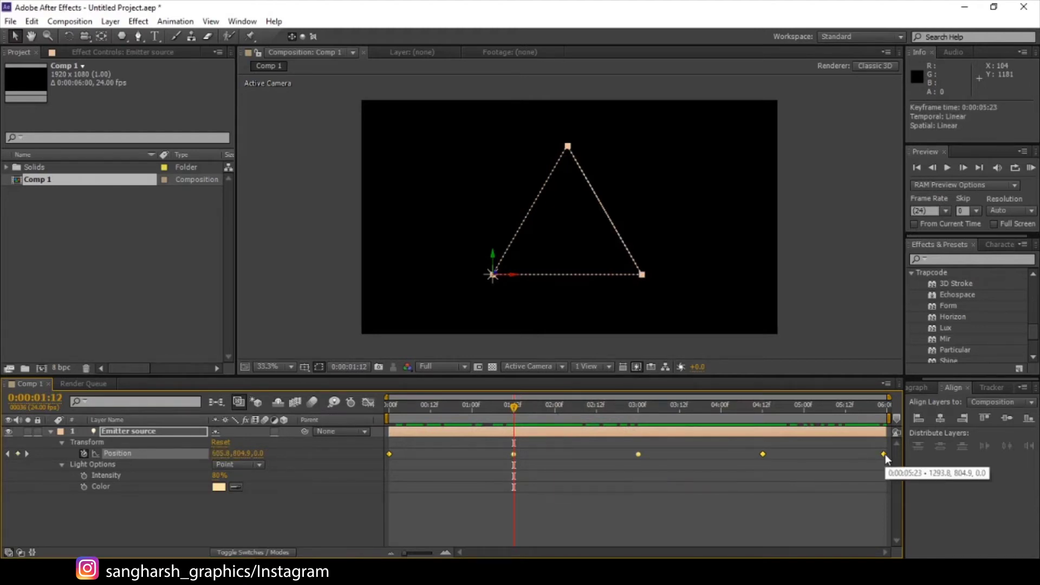
left_click(884, 414)
left_click(224, 453)
Copy the Y value 804.9 from the 0:00:01:12 Position keyframe to the one at 0:00:05:23
left_click_drag(490, 411, 514, 416)
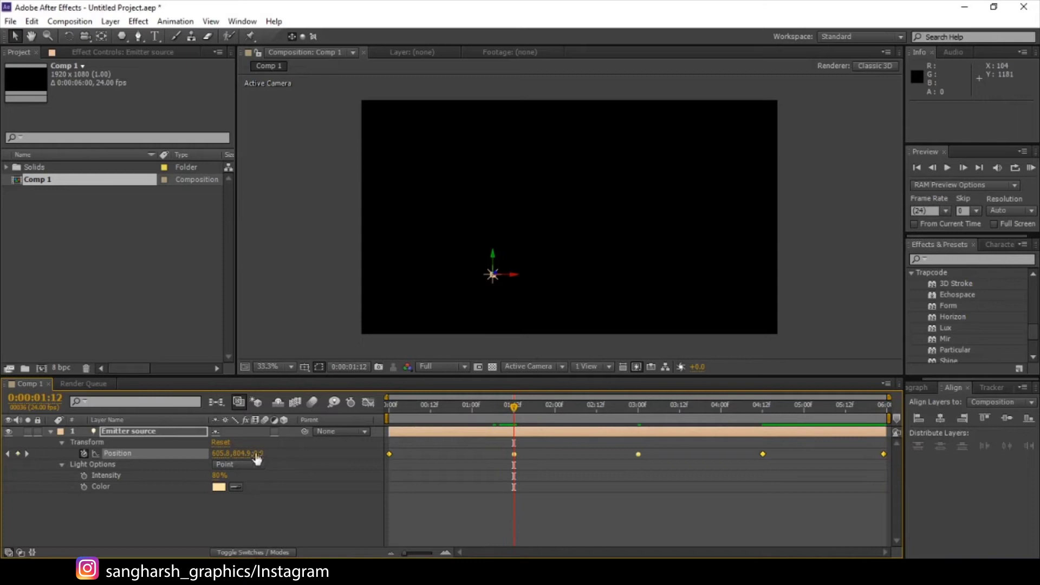
left_click(238, 453)
left_click_drag(859, 409, 890, 408)
left_click(241, 457)
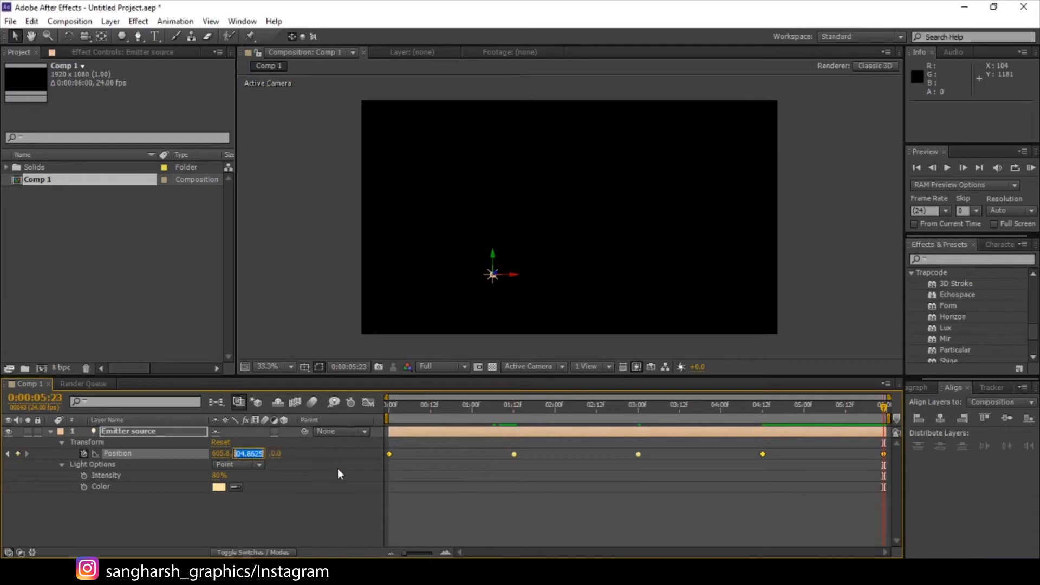
left_click(541, 443)
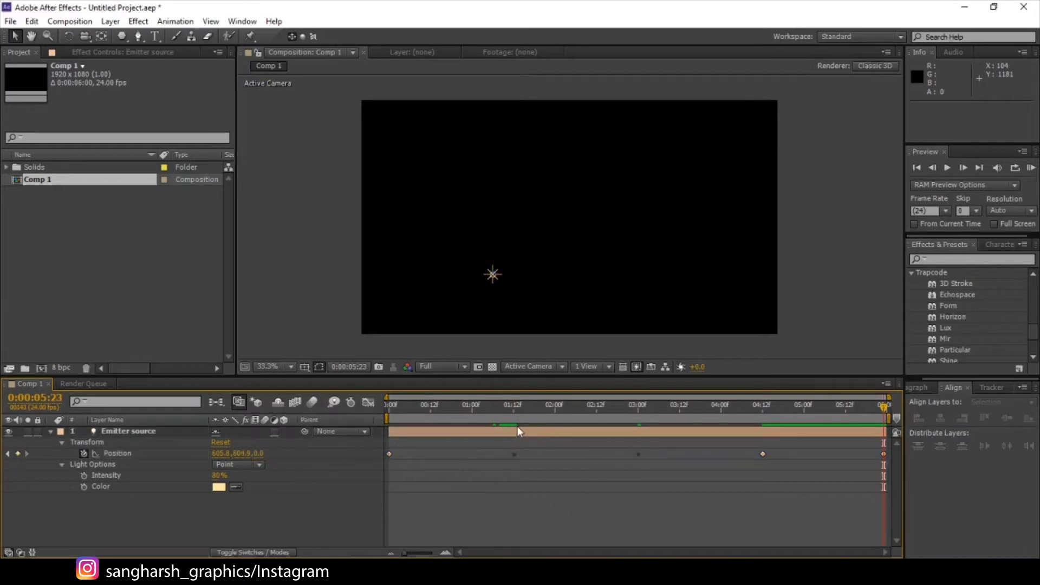
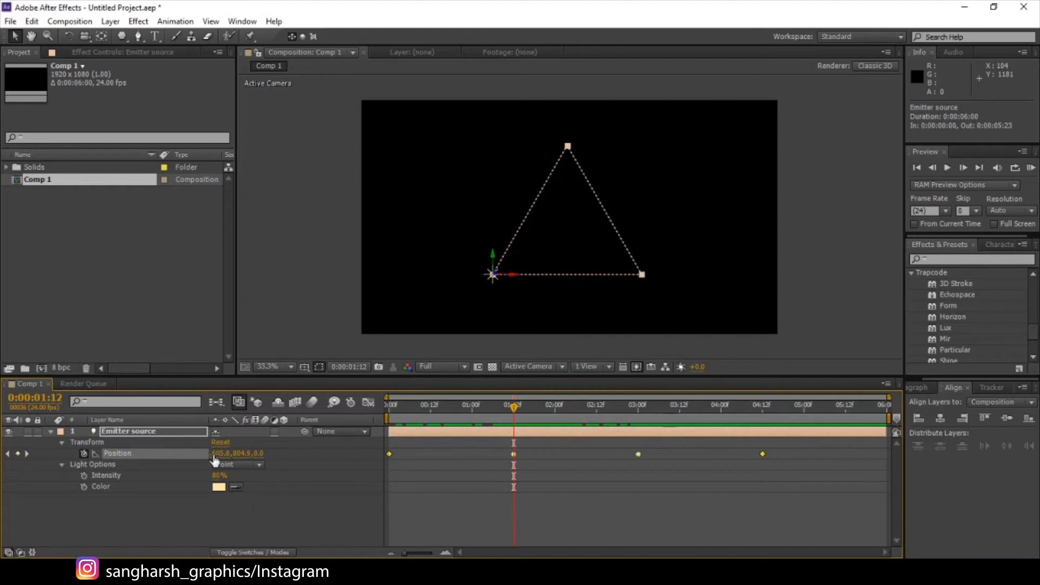
Add a Position keyframe at 0:00:05:23 for Emitter source with the X value 605.8 copied from the 0:00:01:12 keyframe
left_click(218, 453)
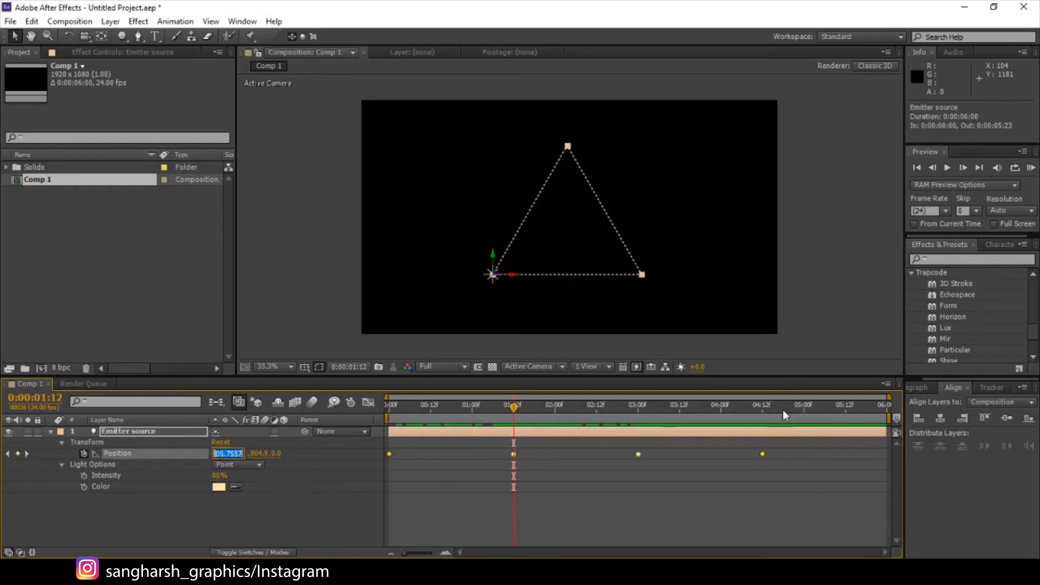
left_click_drag(782, 409, 892, 427)
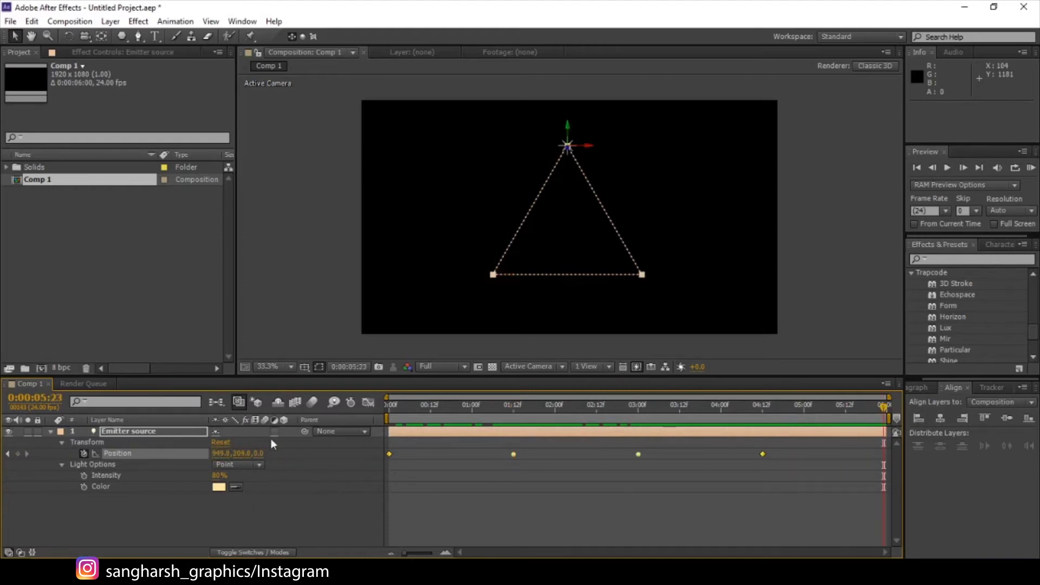
left_click(18, 453)
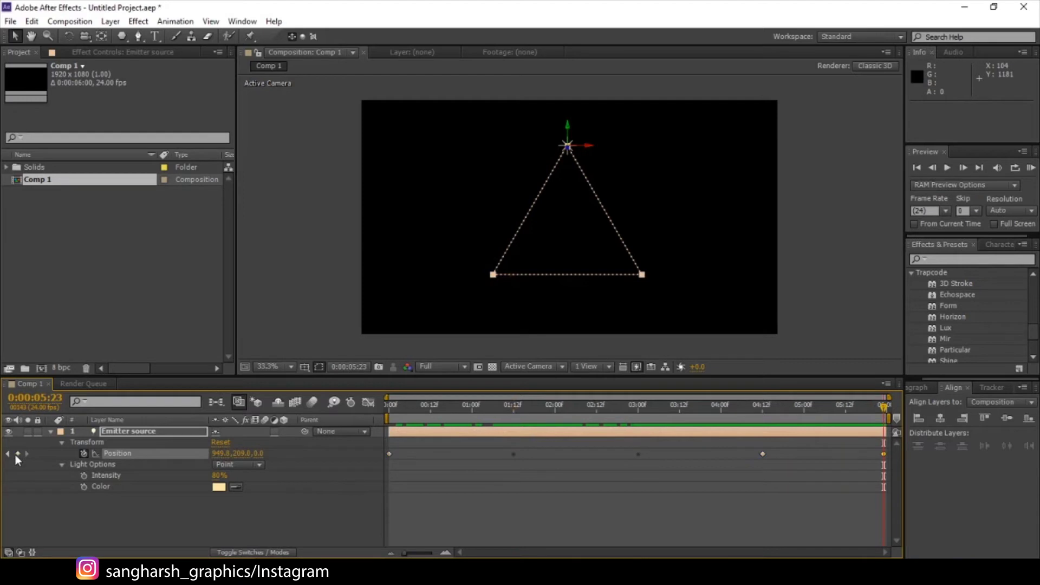
left_click(228, 453)
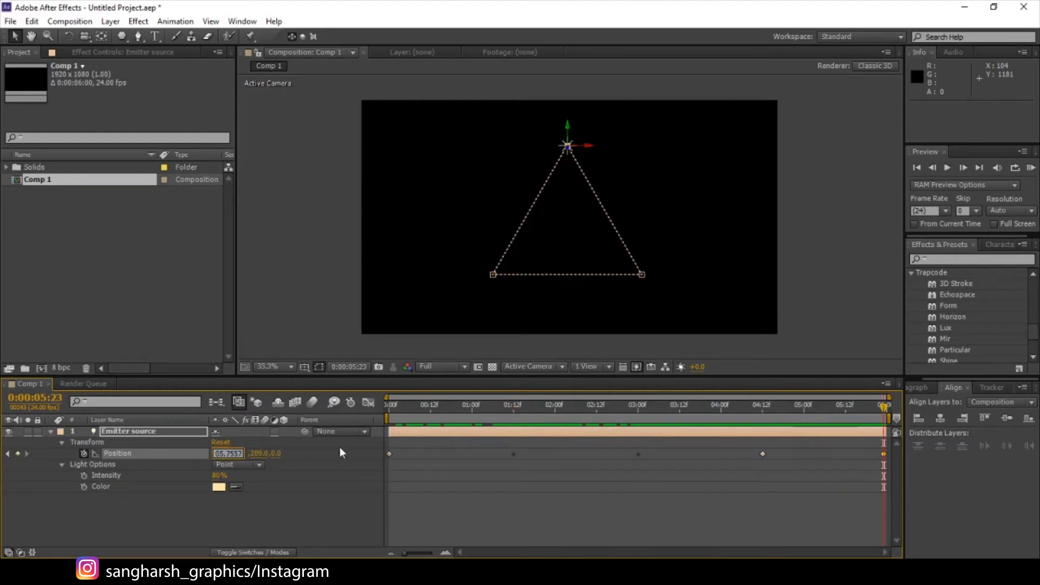
Copy the Y value 804.9 from the 0:00:01:12 Position keyframe to 0:00:05:23 with all Position keyframes selected
left_click_drag(727, 428, 514, 428)
left_click(507, 444)
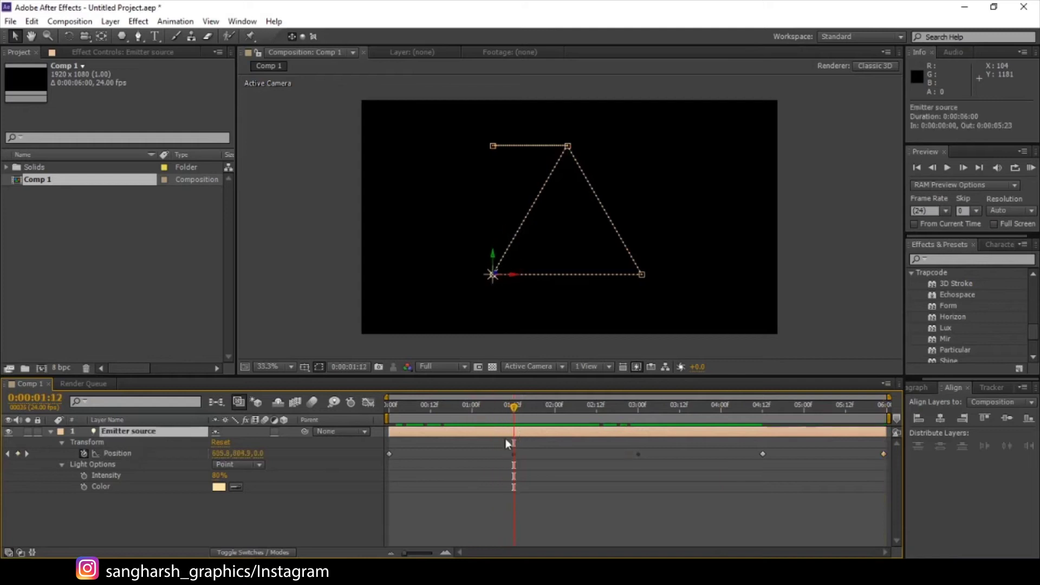
left_click(171, 455)
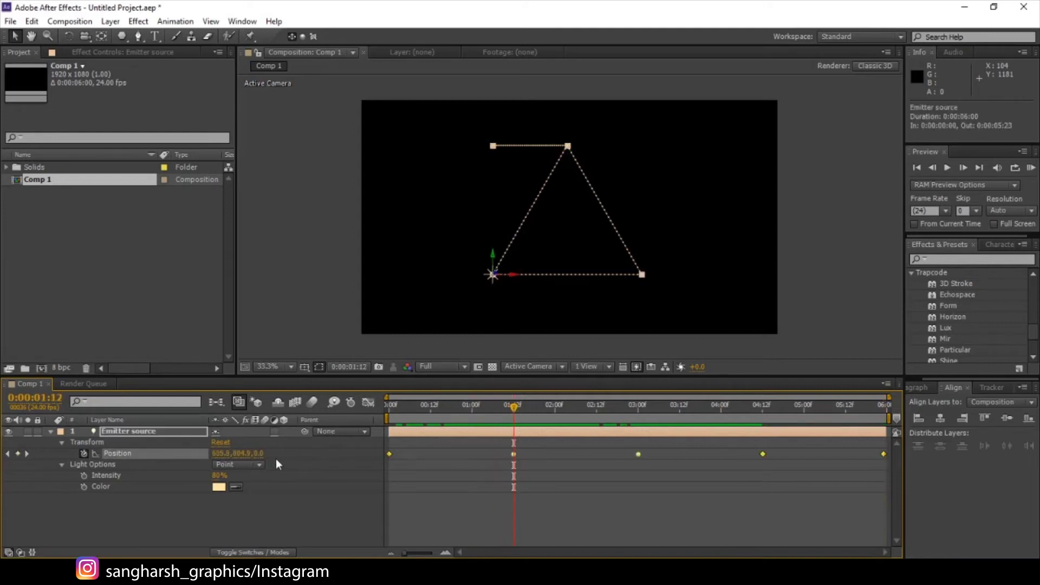
left_click(242, 453)
left_click(884, 405)
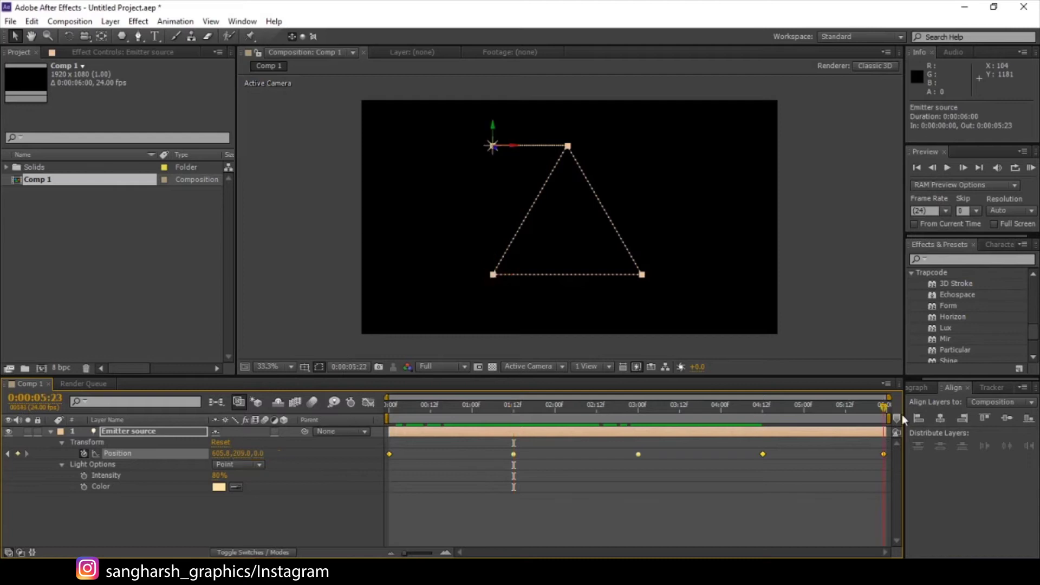
left_click(242, 453)
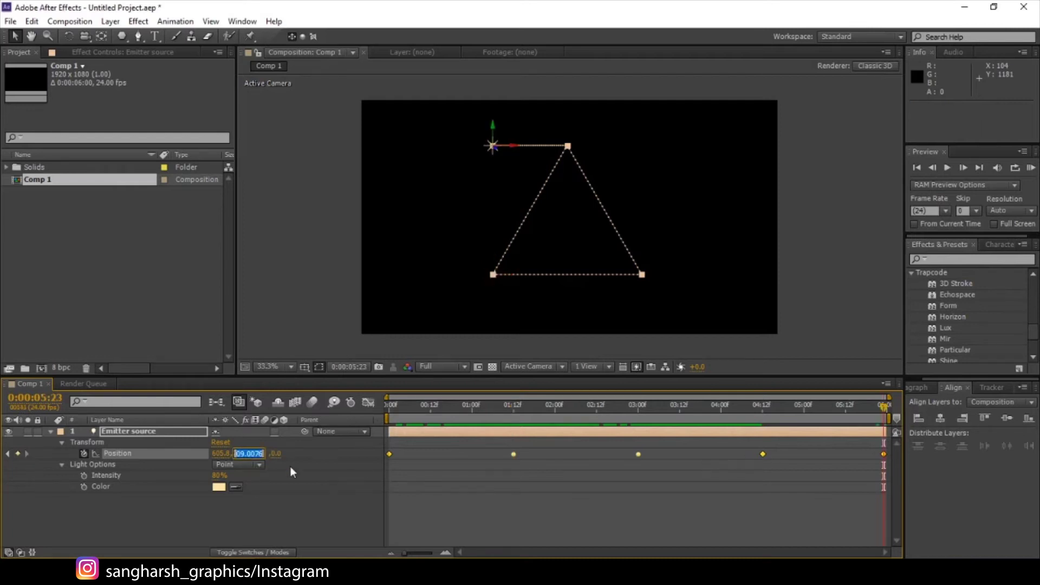
type("804.8625")
left_click(495, 477)
Scrub through the light's motion, cut all its Position keyframes, and undo the cut and the last Y value change
left_click_drag(425, 419, 682, 418)
left_click(136, 431)
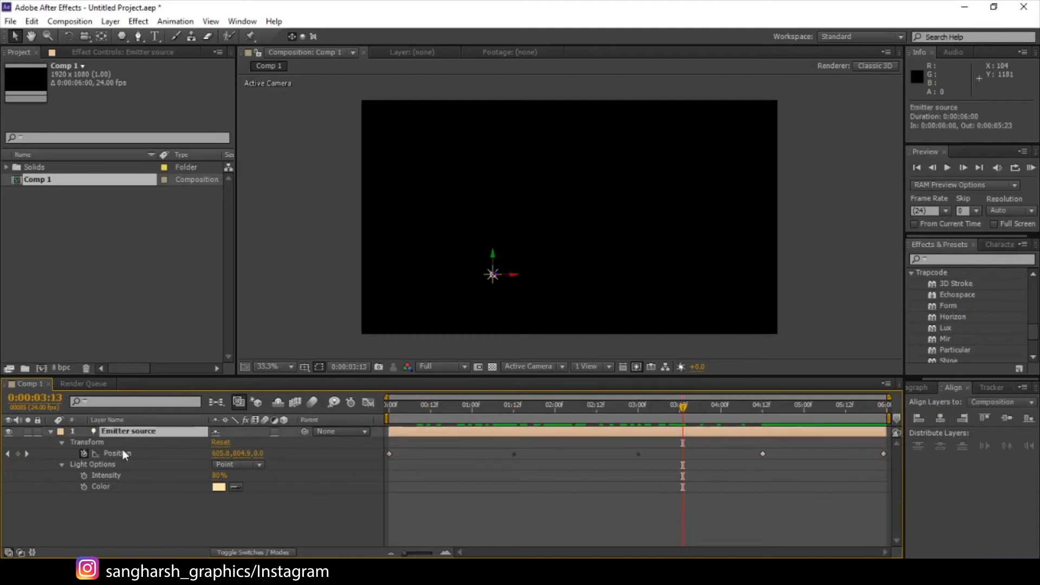
left_click(122, 452)
left_click_drag(450, 405, 404, 447)
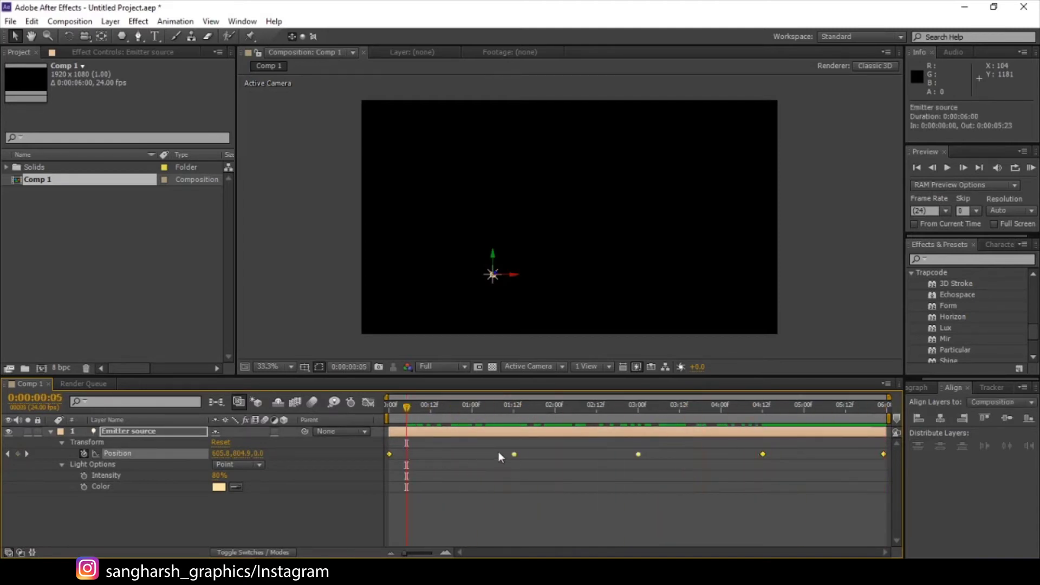
key("ctrl+x")
key("ctrl+z")
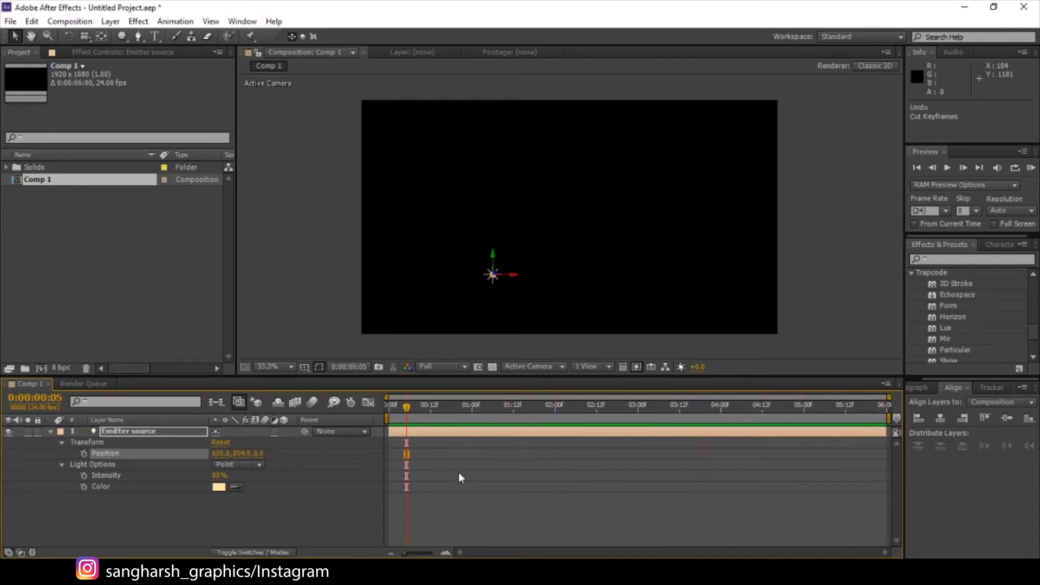
Try to move the light down at 0:00:05:23 with all its Position keyframes selected, and undo the move
key("End")
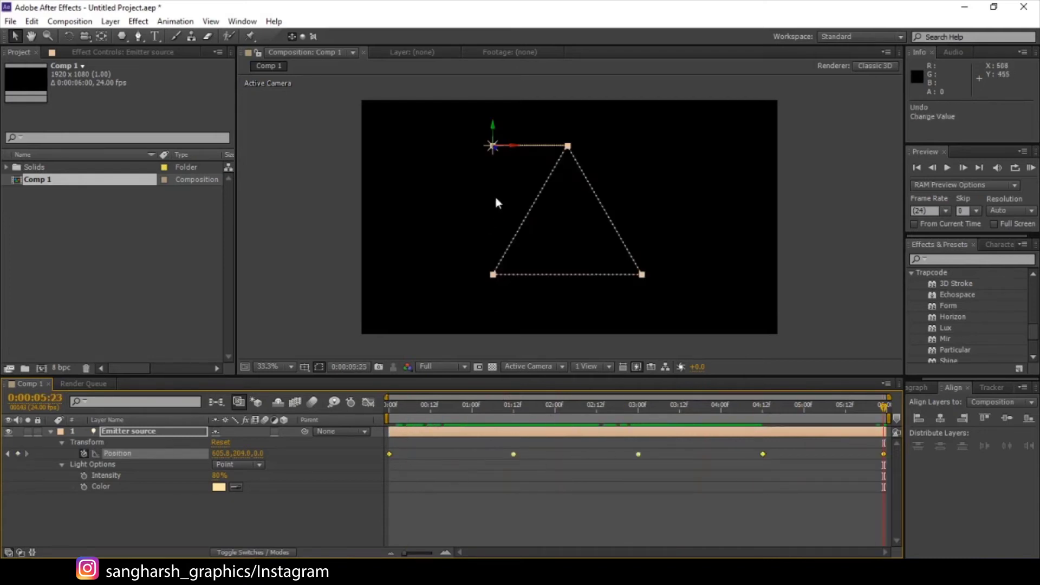
left_click_drag(494, 142, 491, 194)
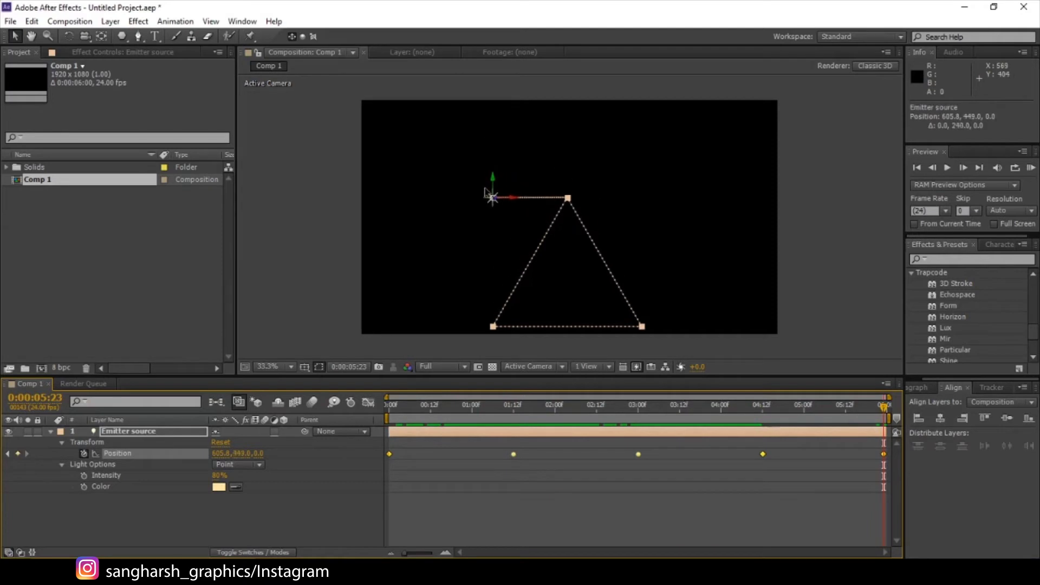
key("ctrl+z")
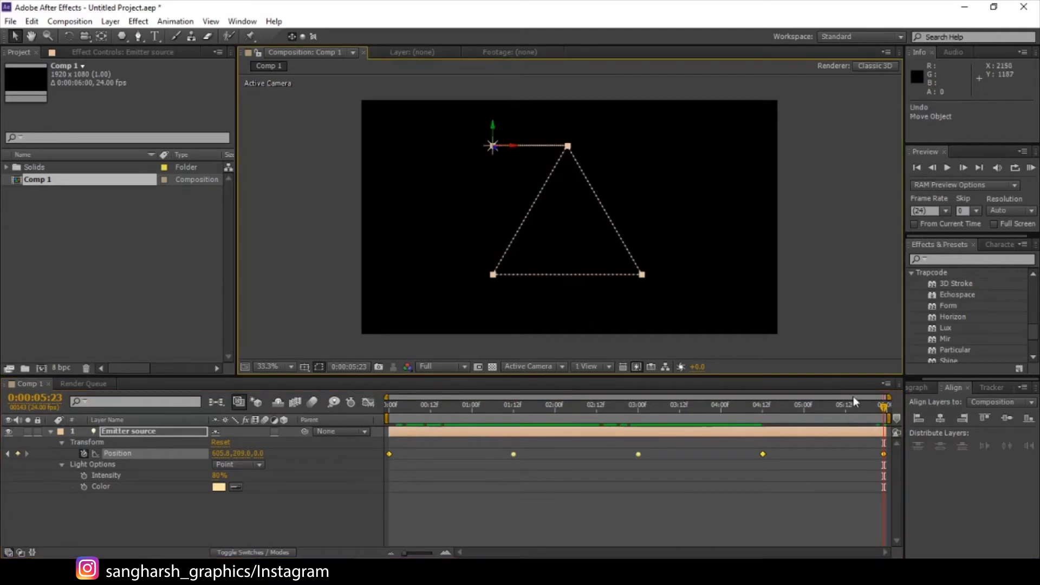
Move only the 0:00:05:23 position of the light straight down to the triangle's lower-left corner, at Y about 803
left_click(876, 434)
left_click(492, 125)
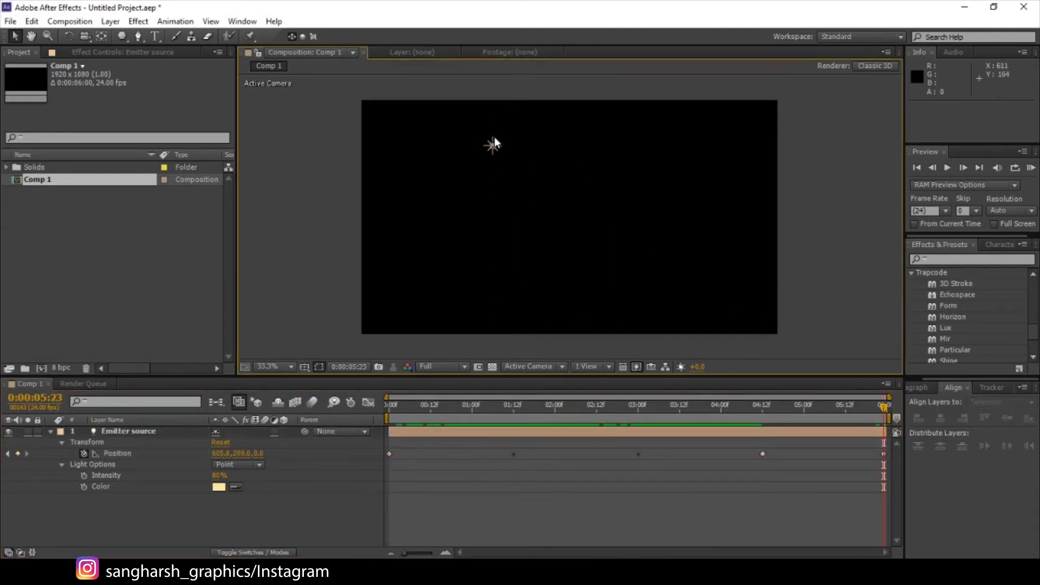
left_click(494, 137)
left_click_drag(492, 153, 490, 263)
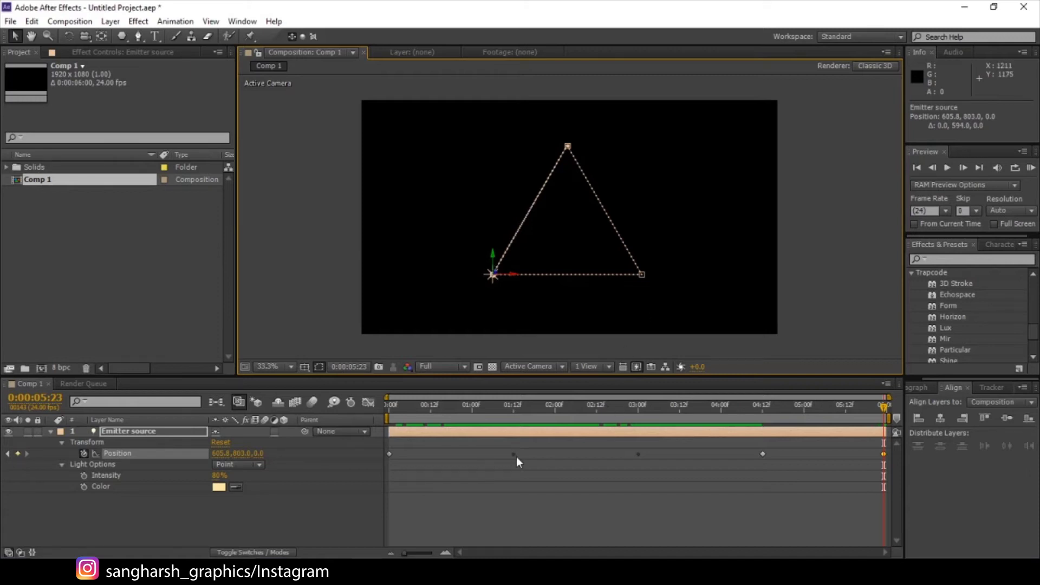
Fine-tune the 0:00:05:23 Position keyframe by moving the light slightly down to Y 804.5 on the triangle's lower-left corner
left_click(502, 454)
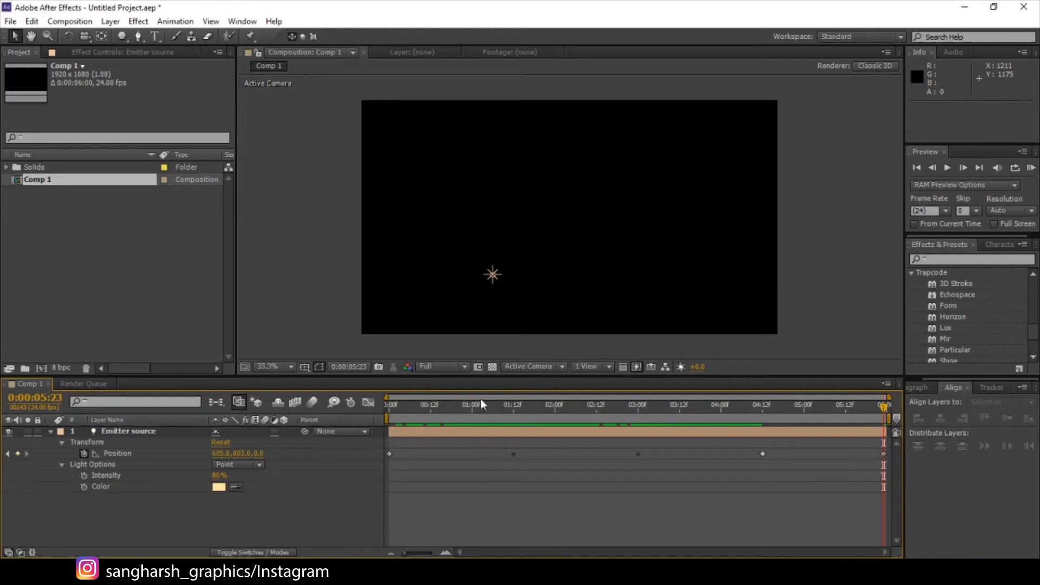
left_click_drag(501, 415, 888, 464)
left_click(883, 454)
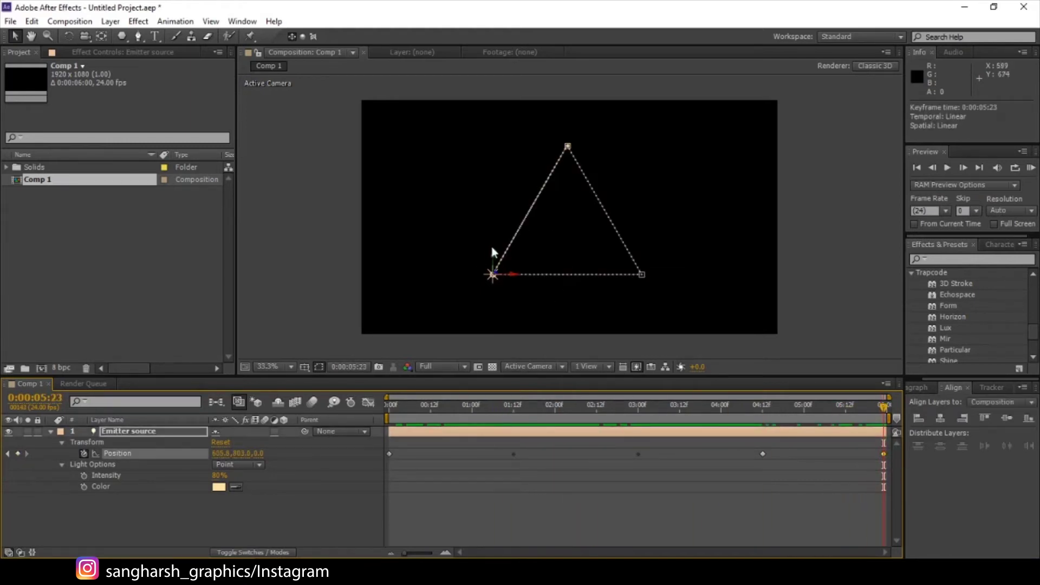
key("slash")
key("h")
scroll(399, 267, "up", 1)
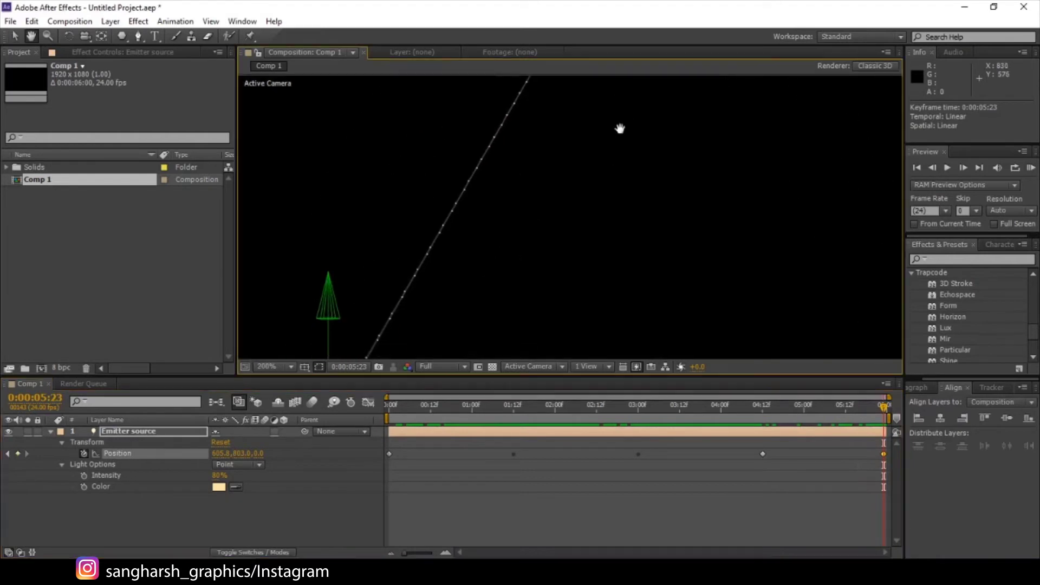
left_click_drag(463, 280, 521, 166)
key("v")
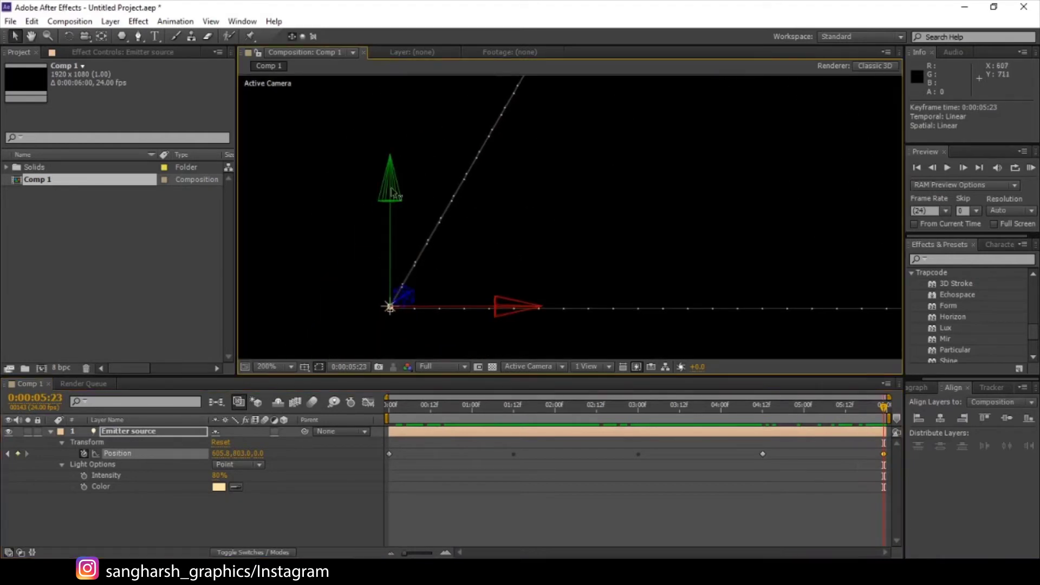
left_click_drag(396, 193, 393, 194)
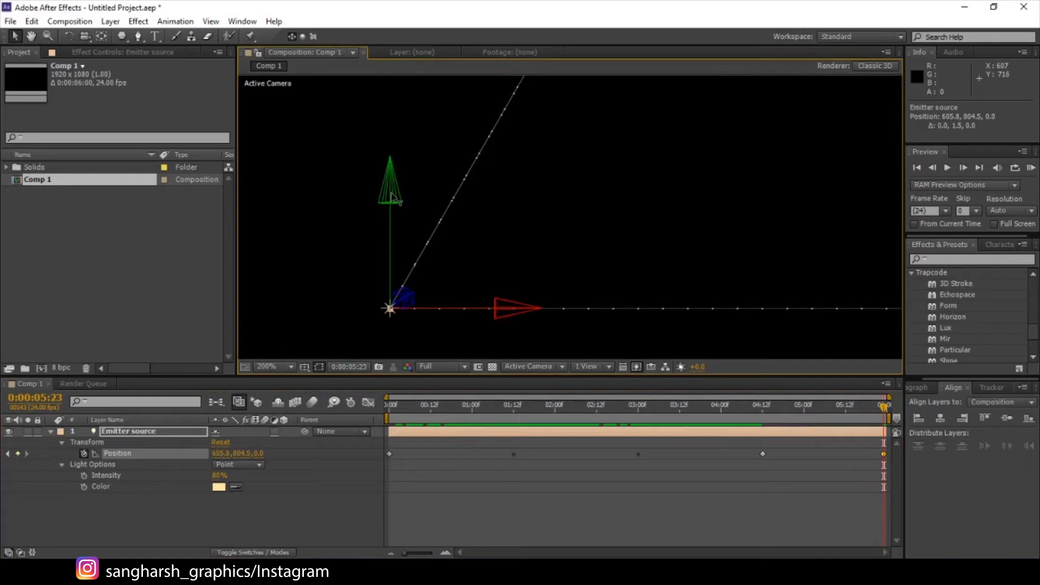
Fit the whole composition in the viewer and collapse the Emitter source layer's properties
key("comma")
key("comma")
key("comma")
key("comma")
key("comma")
key("comma")
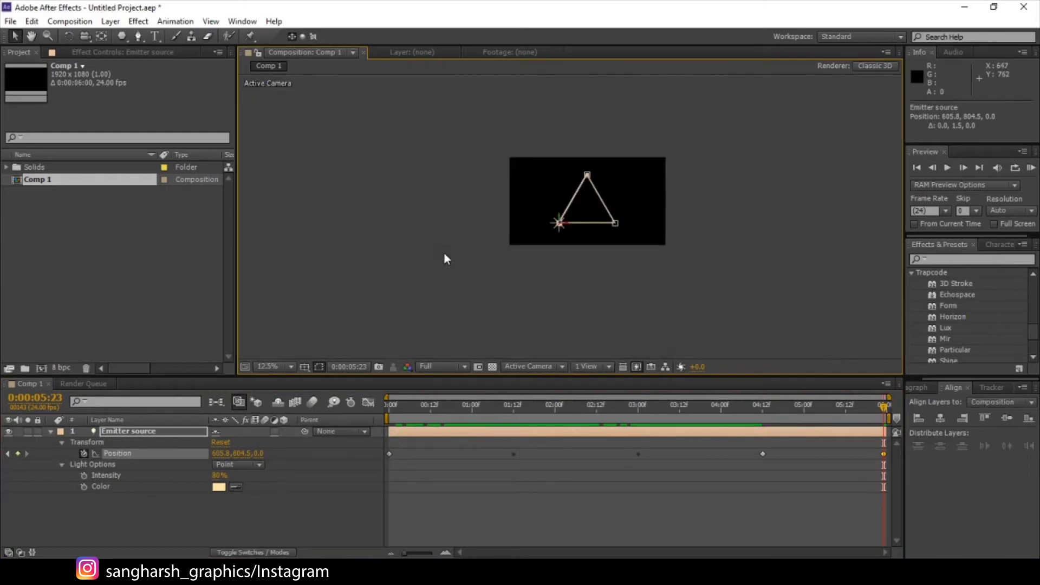
key("period")
key("period")
key("period")
key("period")
key("period")
left_click(271, 366)
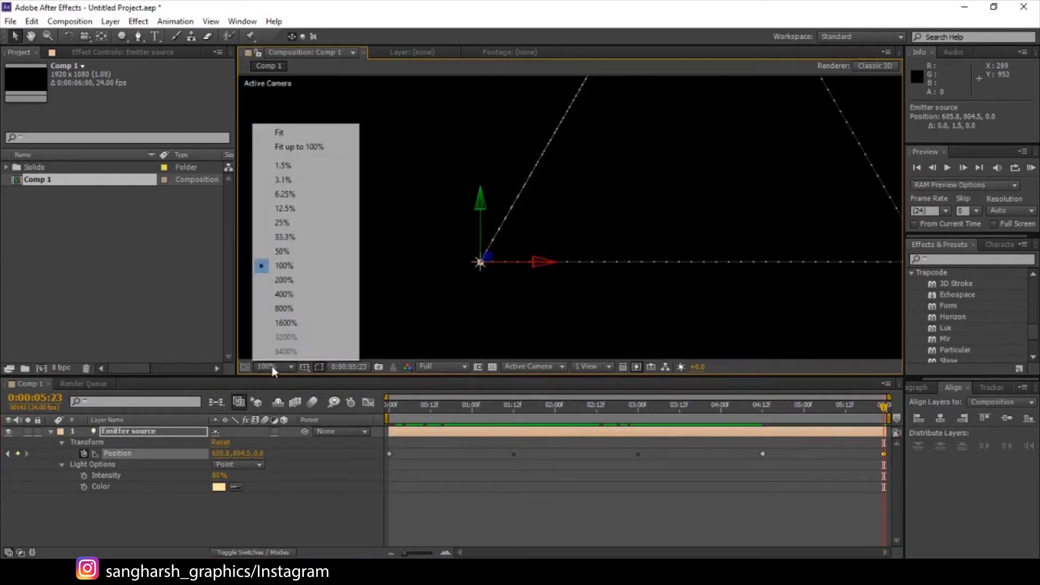
left_click(303, 131)
left_click(50, 431)
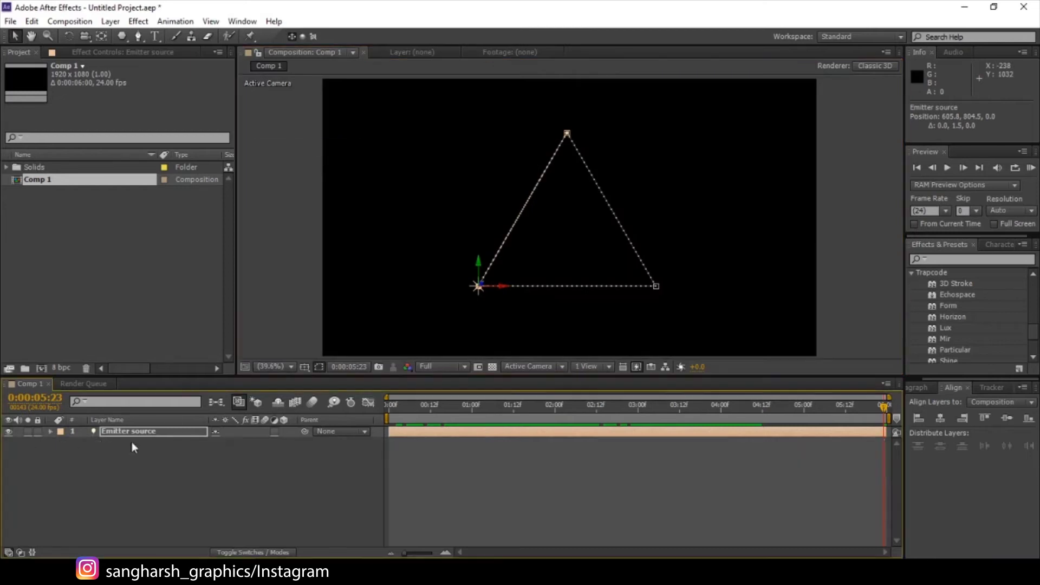
left_click_drag(405, 407, 912, 512)
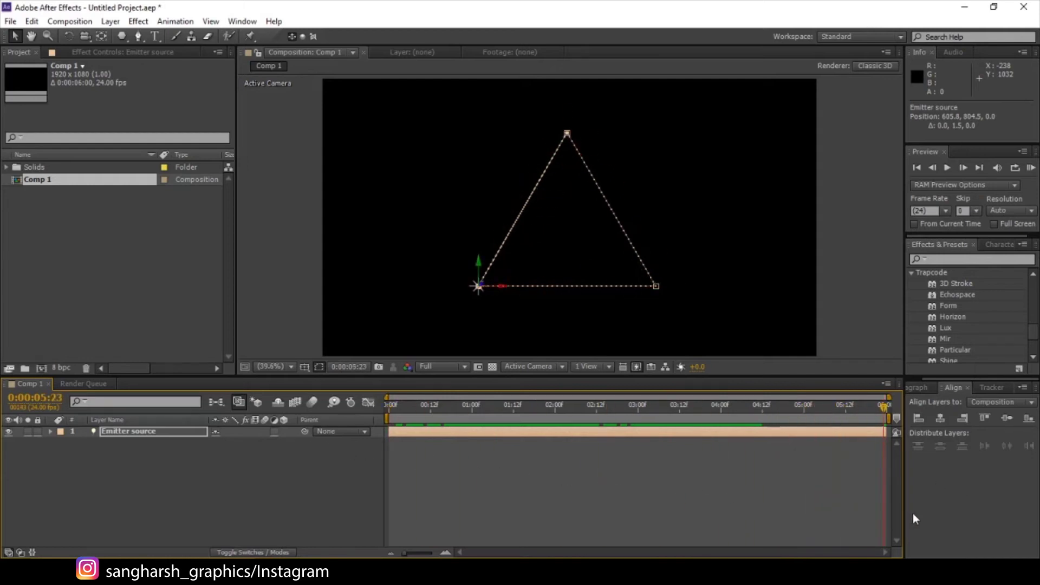
Create a black 1920 x 1080 px solid layer named "particular.3"
left_click(318, 478)
right_click(102, 455)
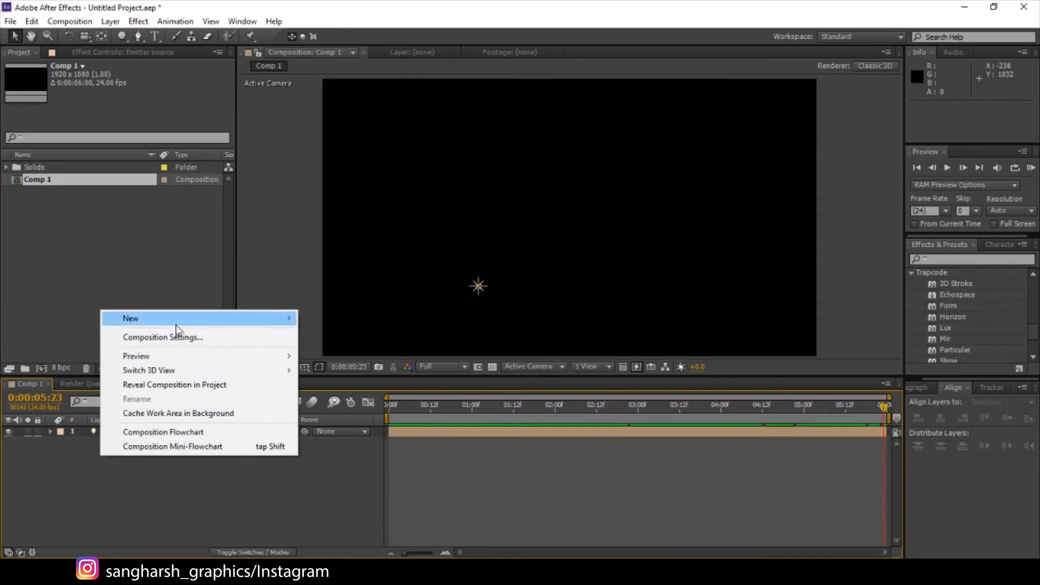
mouse_move(176, 329)
left_click(351, 351)
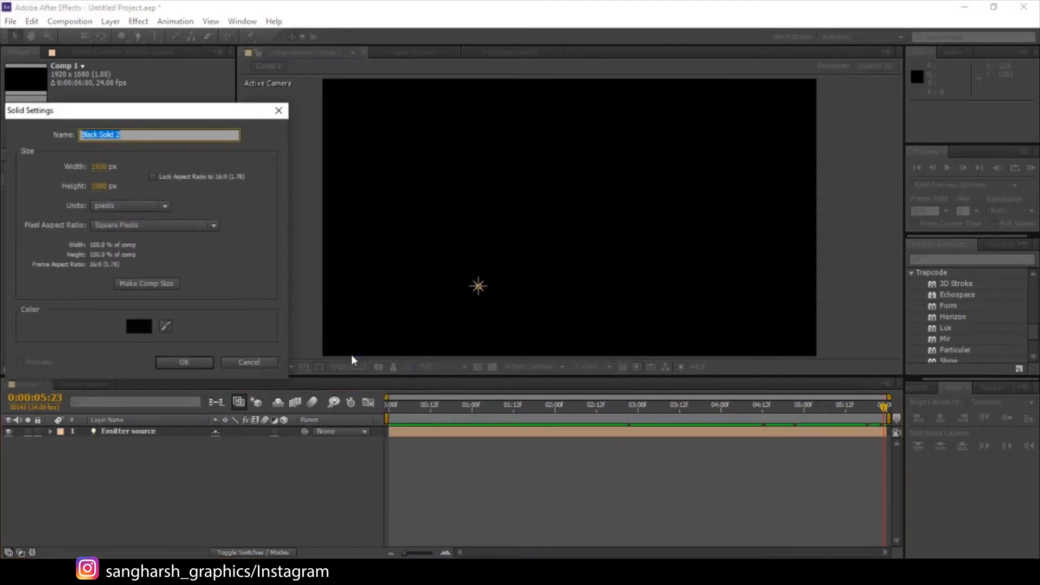
type("particular")
type(" 3")
left_click(211, 362)
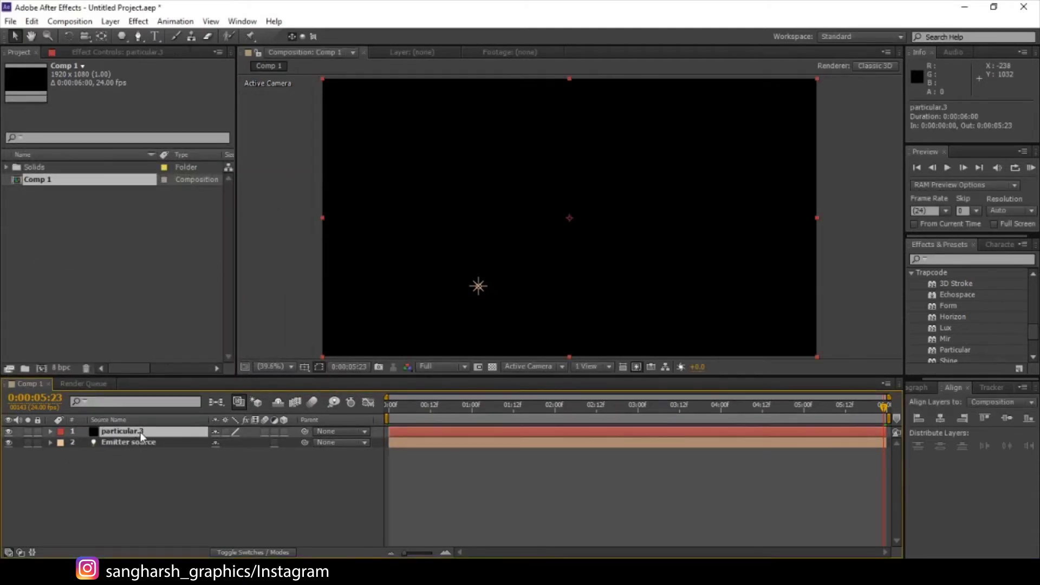
Rename the new solid layer as "particular"
right_click(140, 431)
left_click(168, 549)
left_click(142, 432)
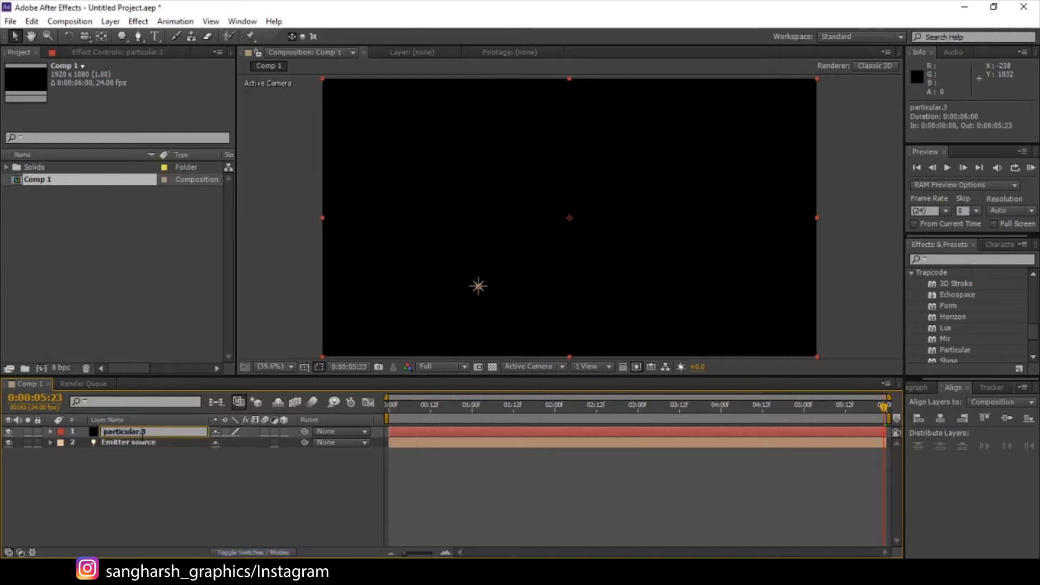
key("Delete")
left_click(681, 535)
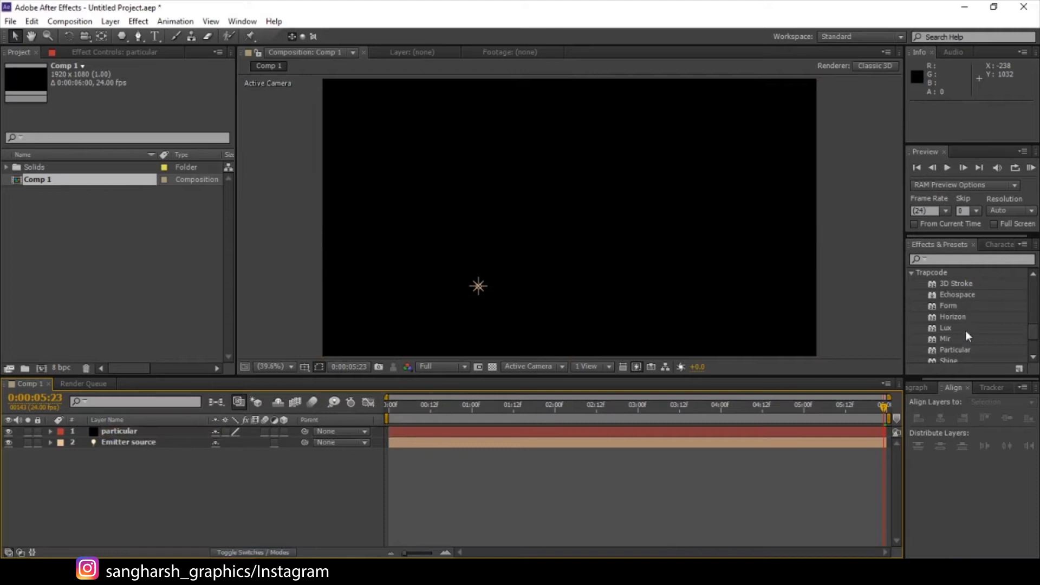
Apply the Trapcode Particular effect to the particular layer, preview the particles and return to the composition's start
scroll(965, 330, "down", 1)
left_click_drag(954, 320, 209, 427)
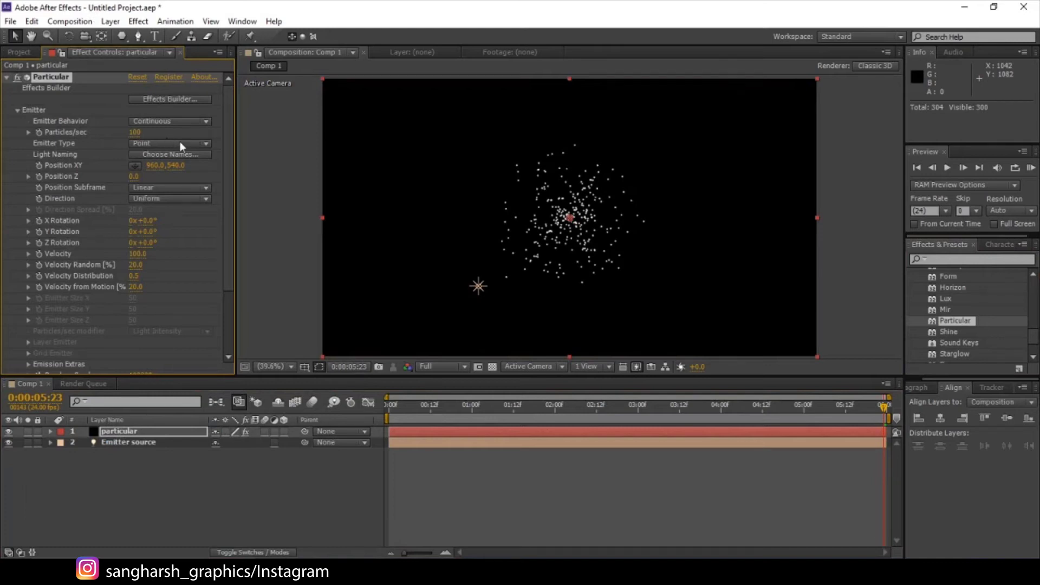
left_click_drag(427, 418, 551, 412)
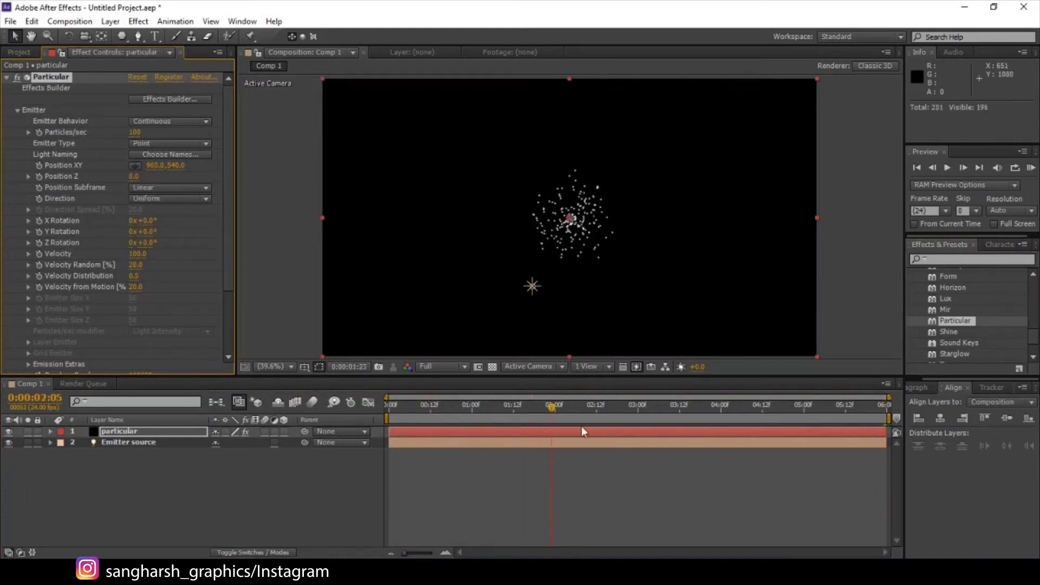
key("Home")
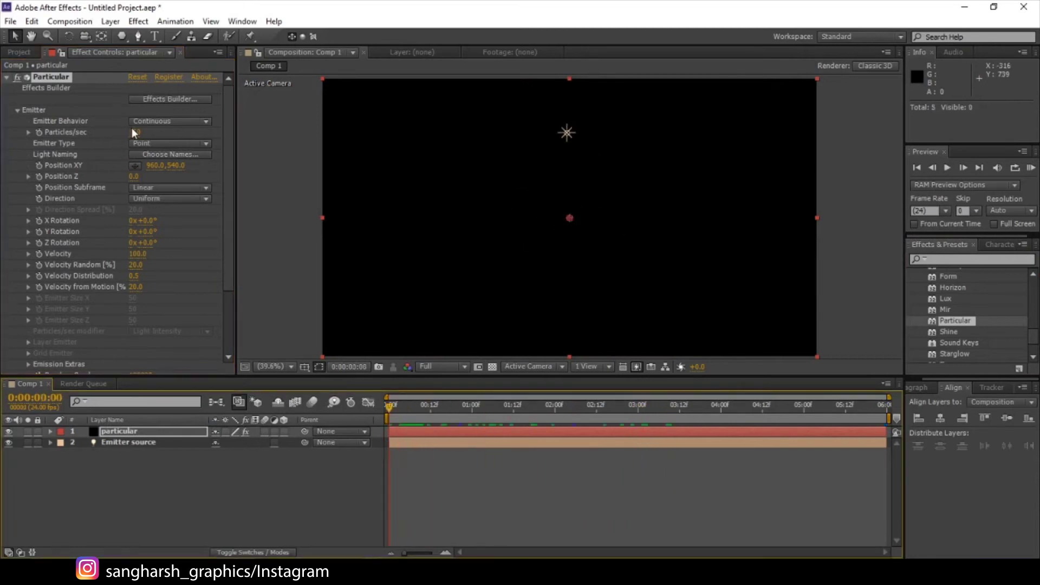
left_click(147, 122)
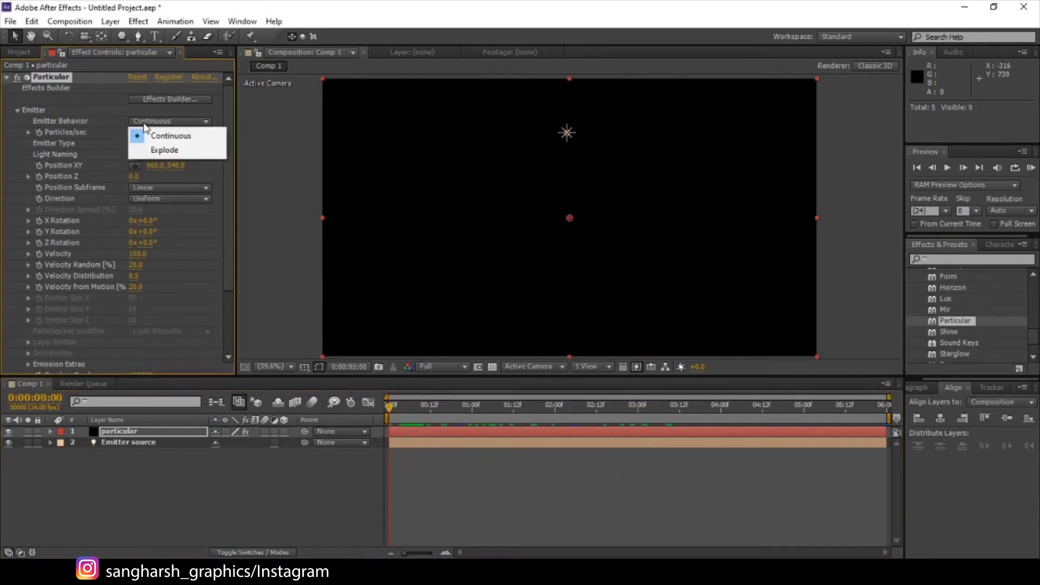
left_click(83, 118)
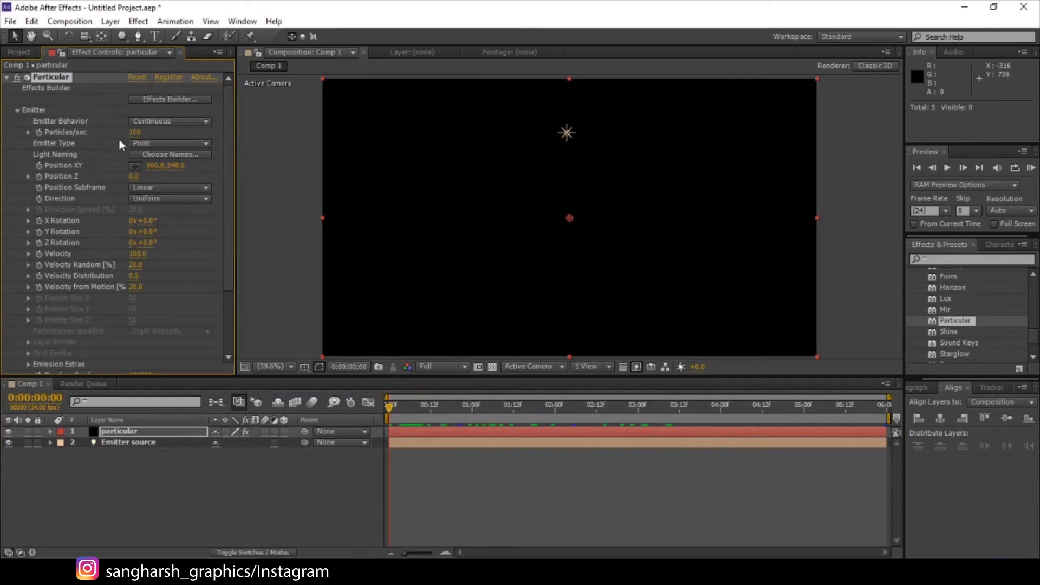
Set Particular's Emitter Type to Light(s) and its emission rate to 500 particles per second
left_click(144, 144)
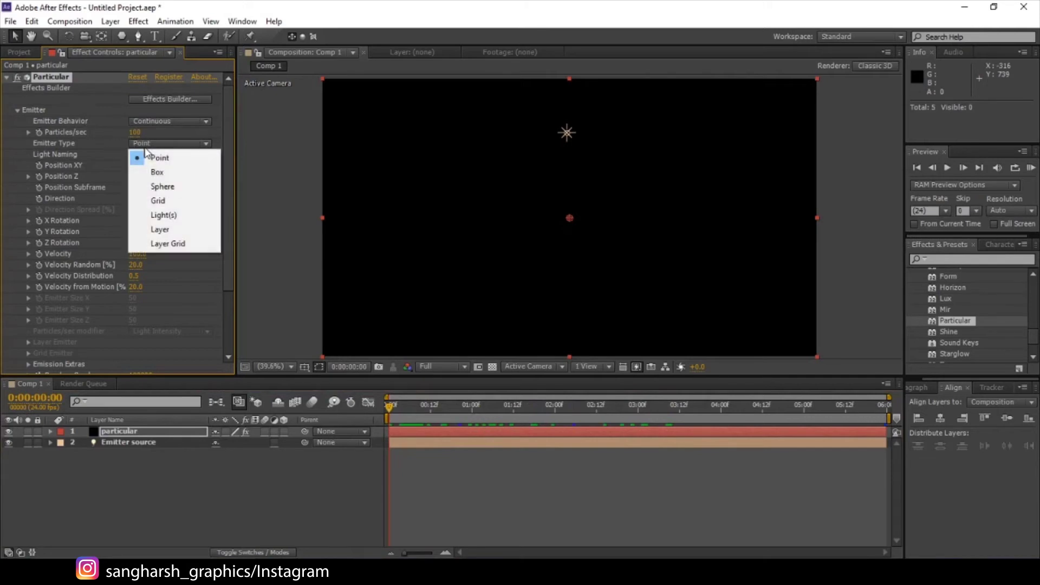
left_click(181, 215)
left_click(134, 133)
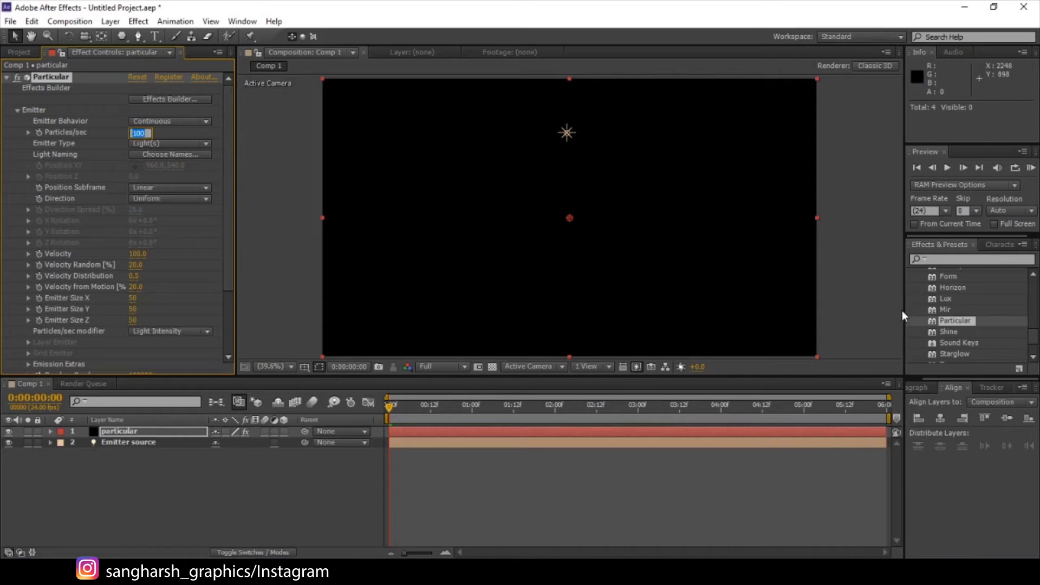
type("500")
key("Return")
Set the emitter's Velocity to 60
left_click(138, 255)
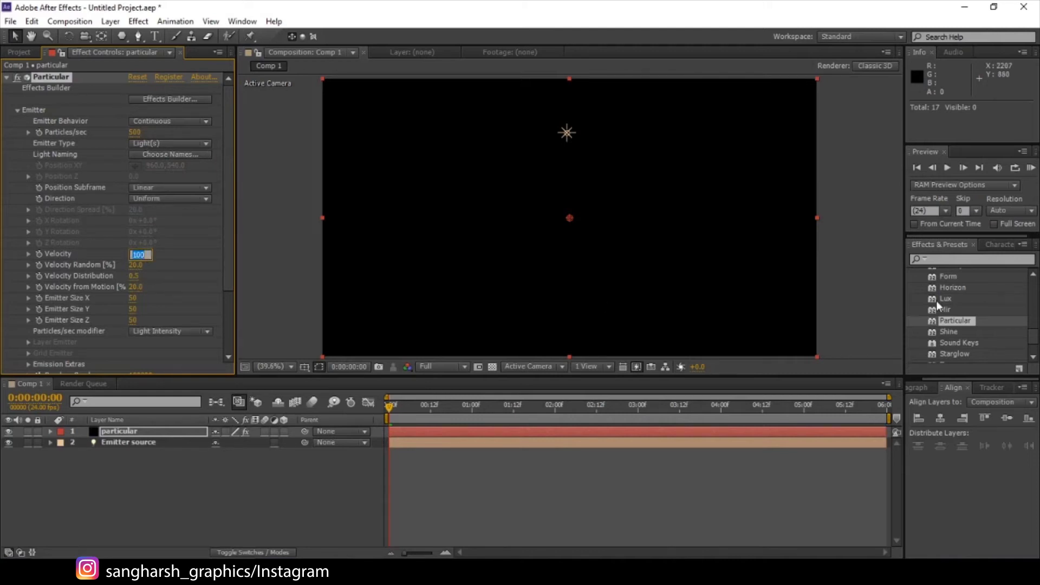
type("690")
key("Return")
left_click(130, 254)
type("60")
key("Return")
Set Emitter Size X, Y and Z to 0
left_click(132, 298)
scroll(158, 280, "down", 1)
left_click(143, 305)
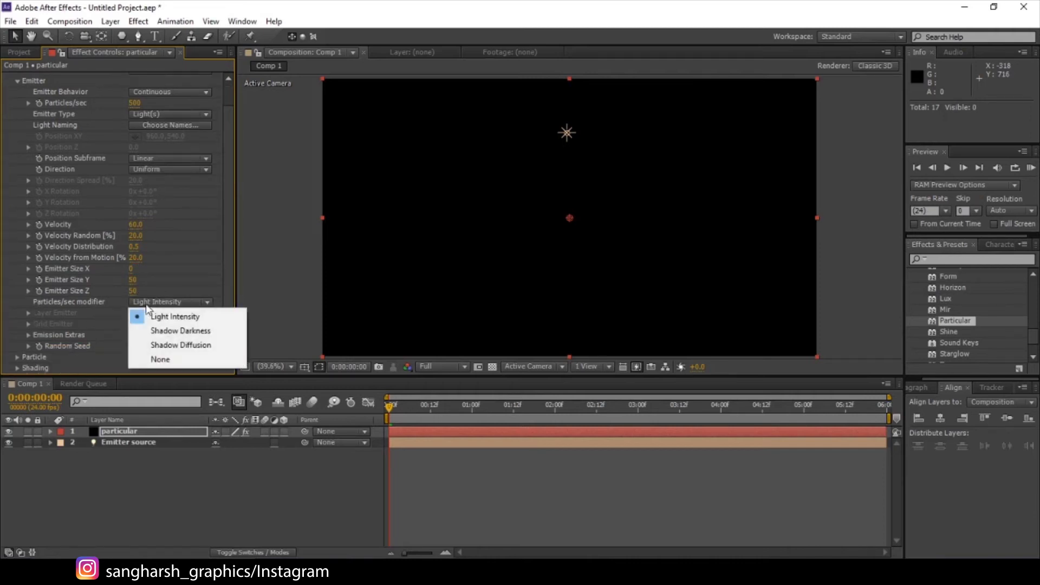
left_click(136, 281)
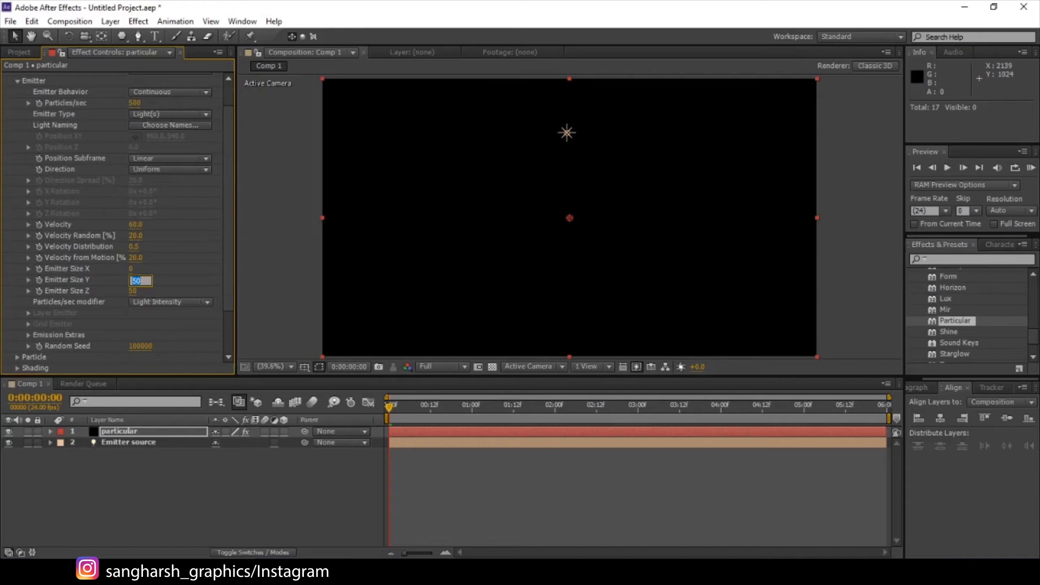
type("0")
key("Return")
left_click(132, 291)
type("0")
key("Return")
Scrub the composition up to 0:00:05:01 to examine the particle trail along the light's path
left_click_drag(417, 418, 407, 448)
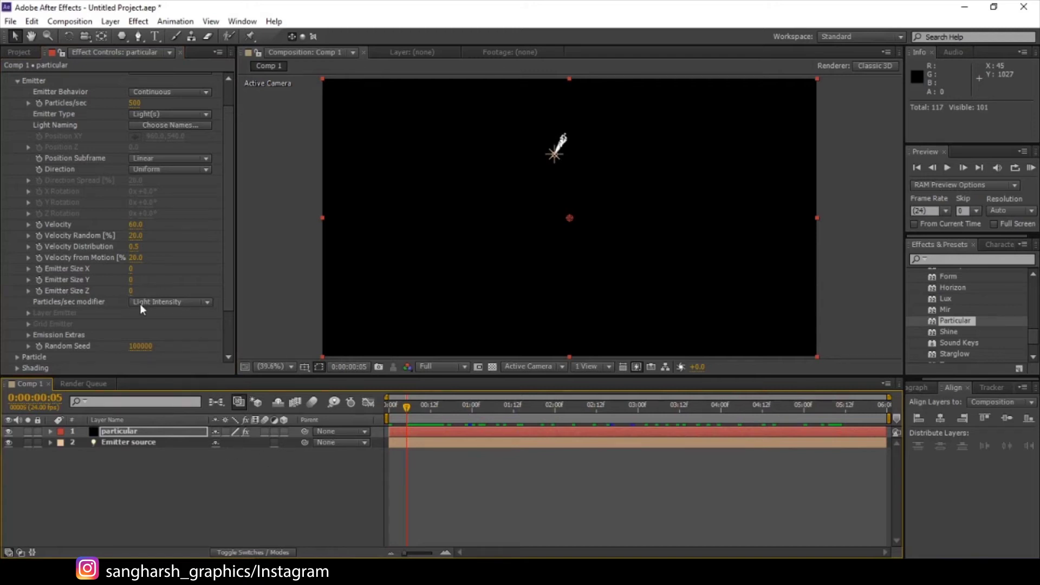
scroll(139, 303, "down", 3)
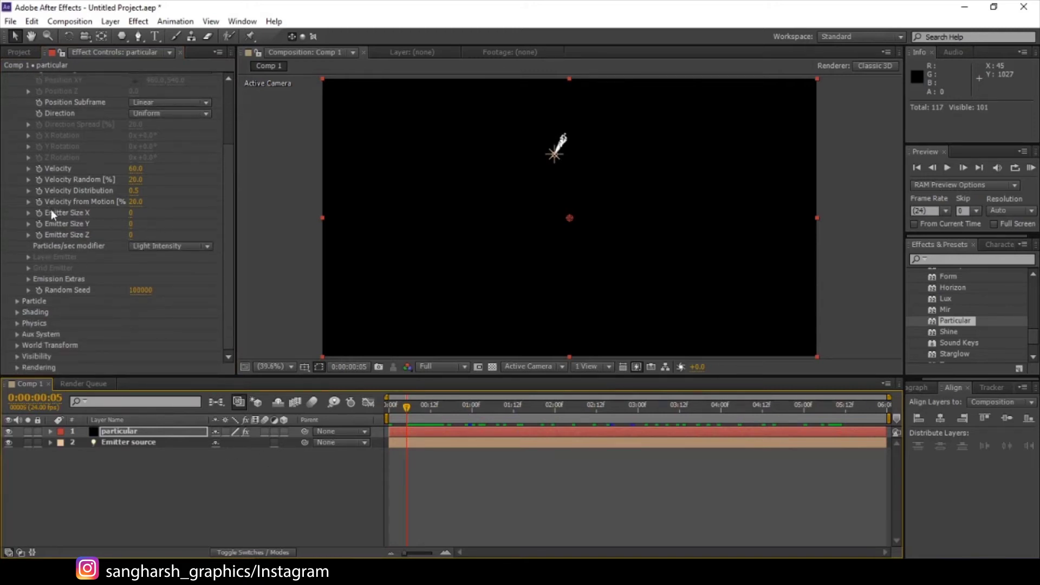
scroll(51, 212, "up", 5)
scroll(65, 188, "down", 5)
left_click_drag(455, 405, 805, 470)
Collapse the Emitter settings and set the Aux System to emit Continuously
scroll(77, 145, "up", 5)
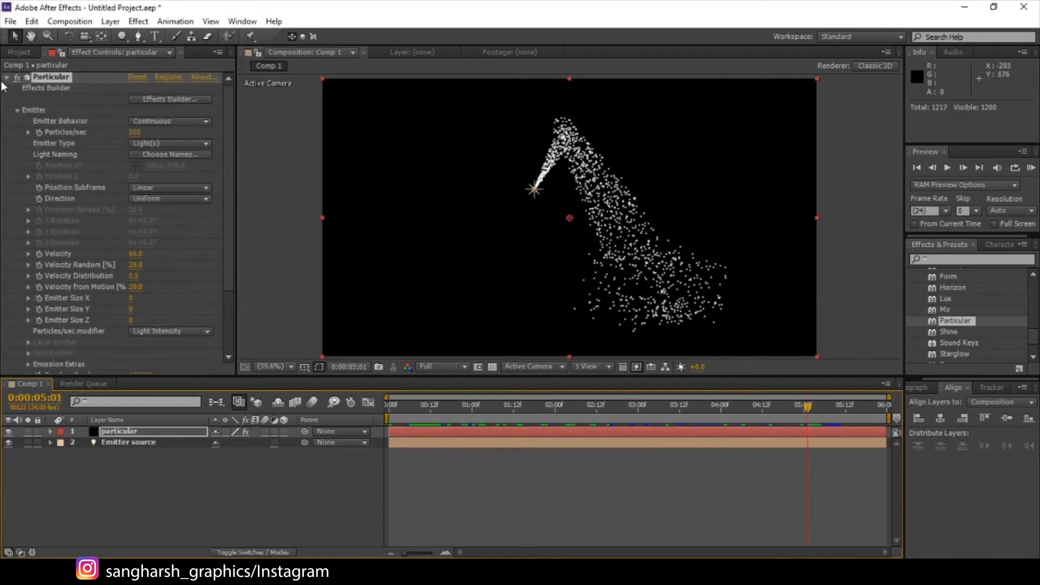
left_click(17, 109)
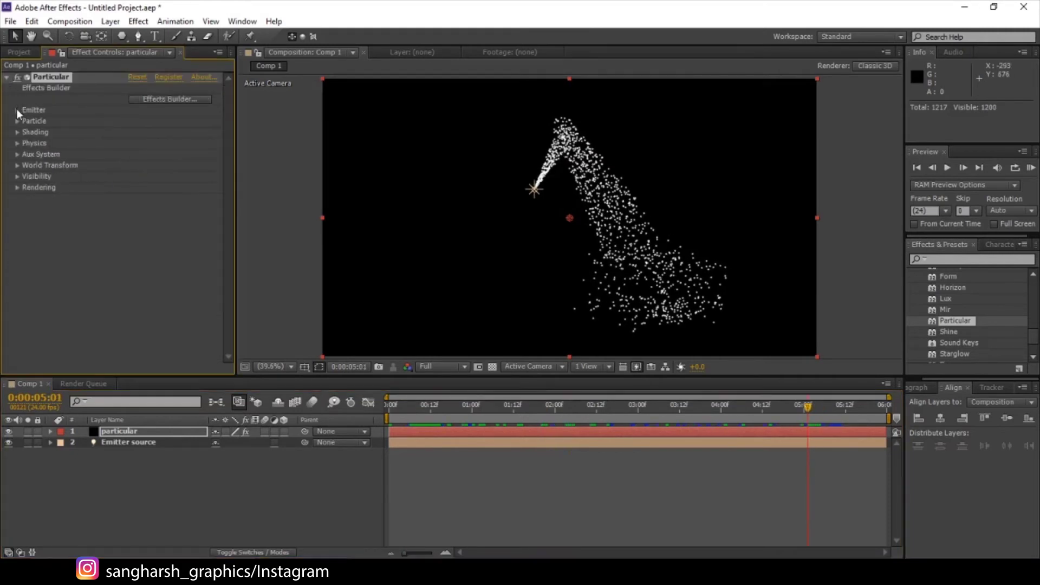
left_click(18, 144)
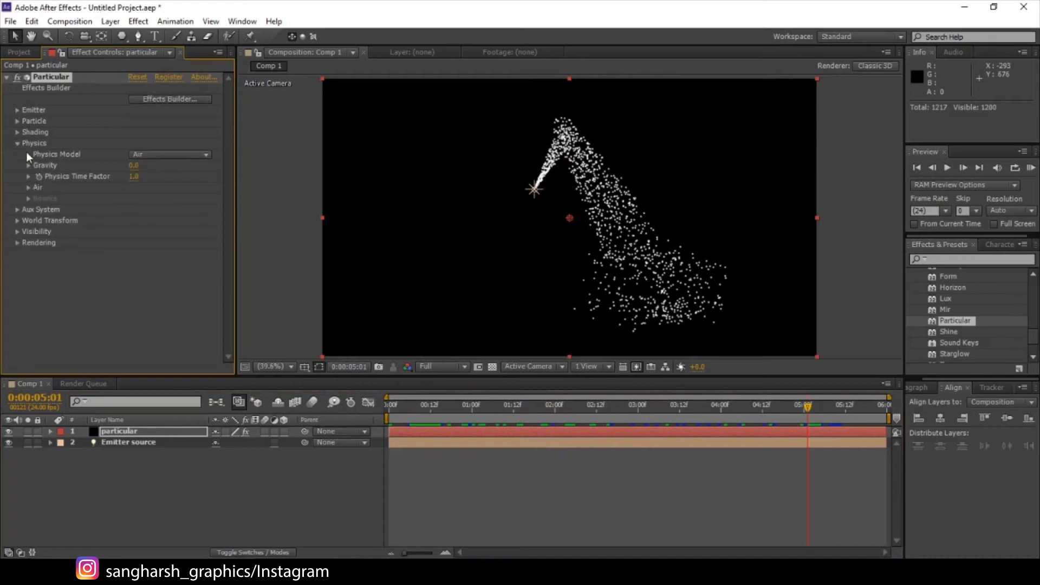
left_click(17, 209)
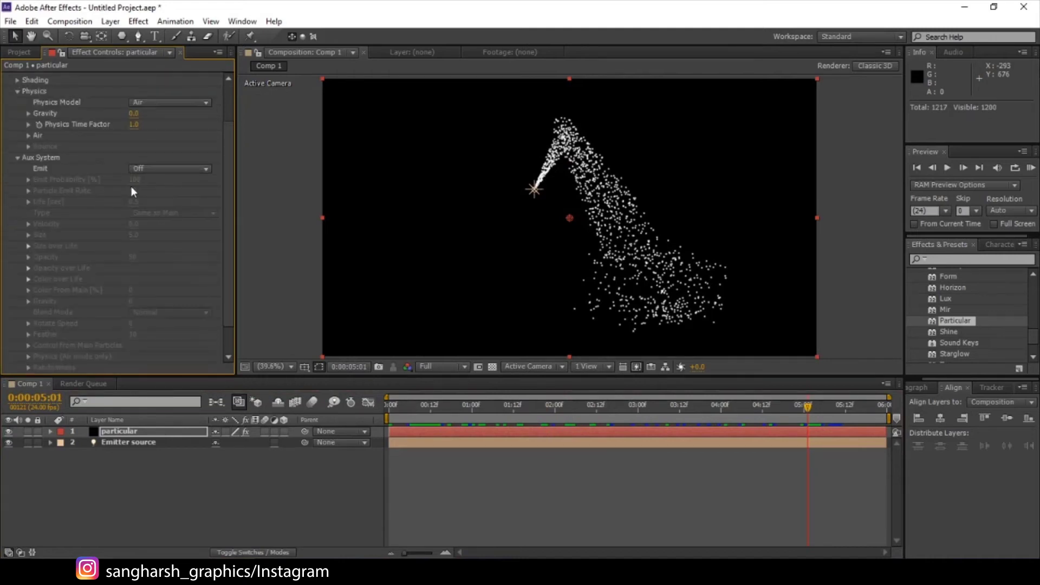
left_click(168, 169)
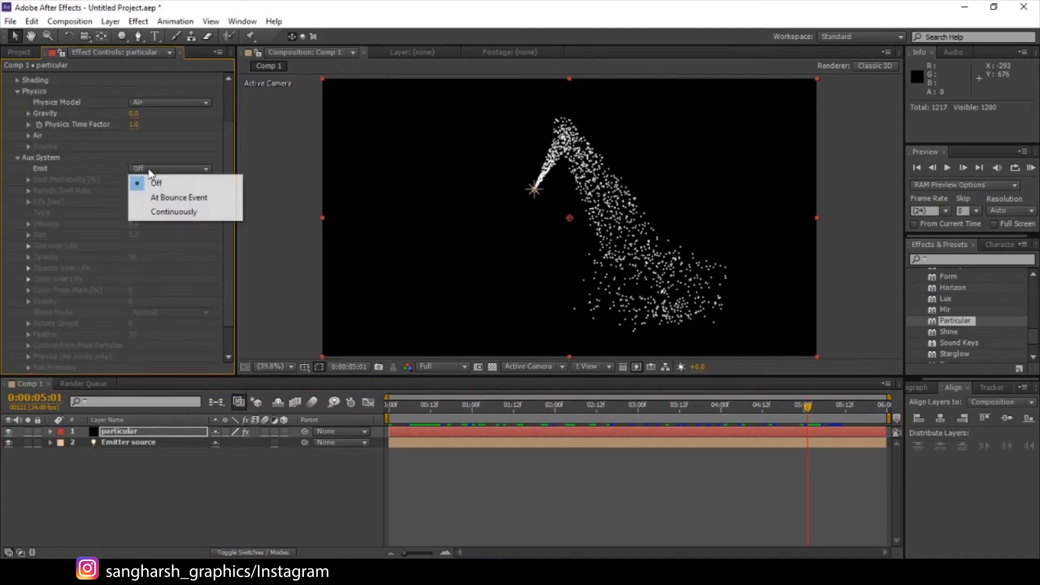
left_click(162, 211)
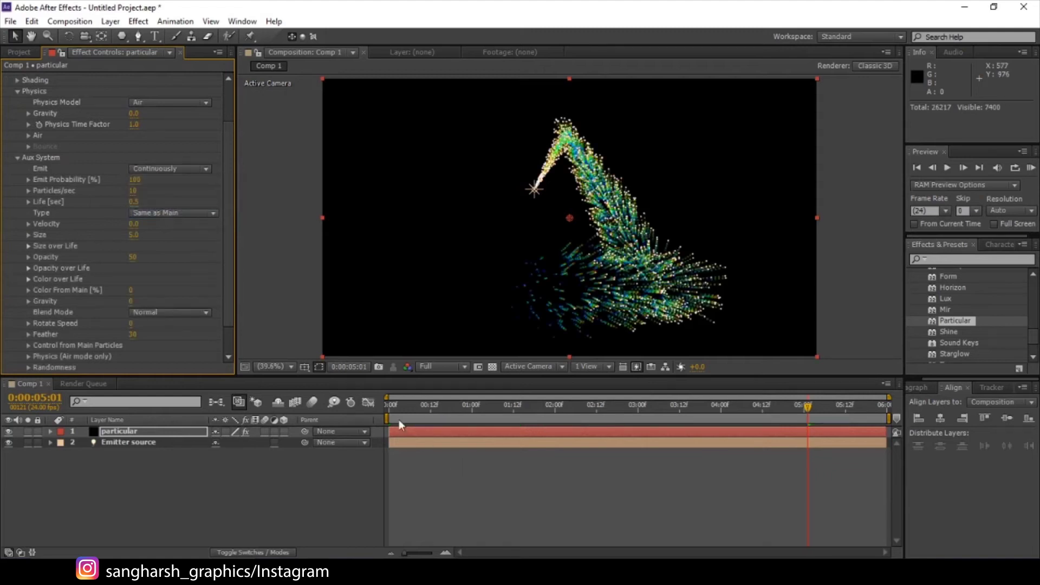
Preview the auxiliary particle trails at several times along the composition, ending at 0:00:05:04
key("KP_0")
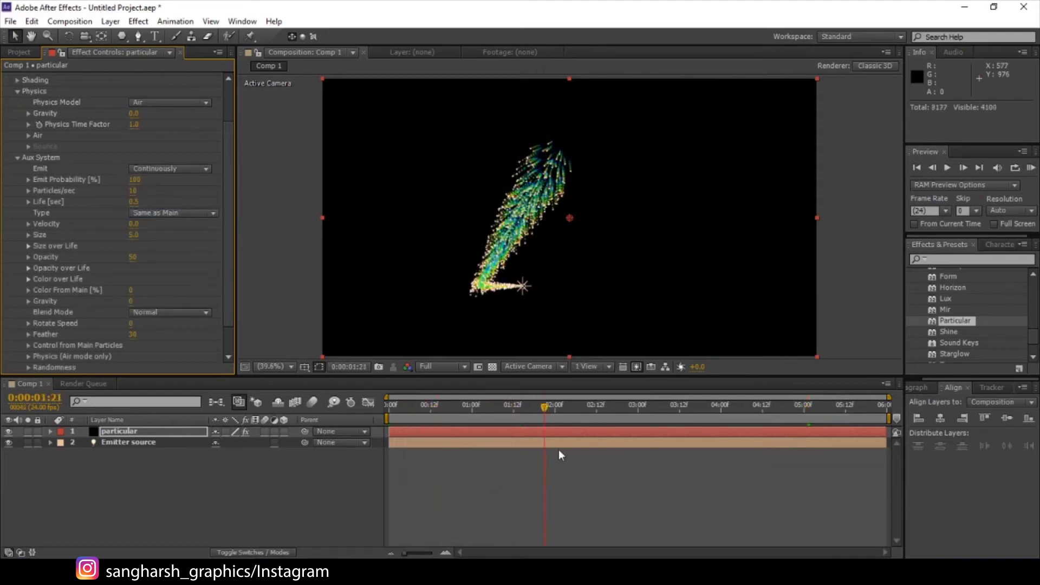
left_click(741, 488)
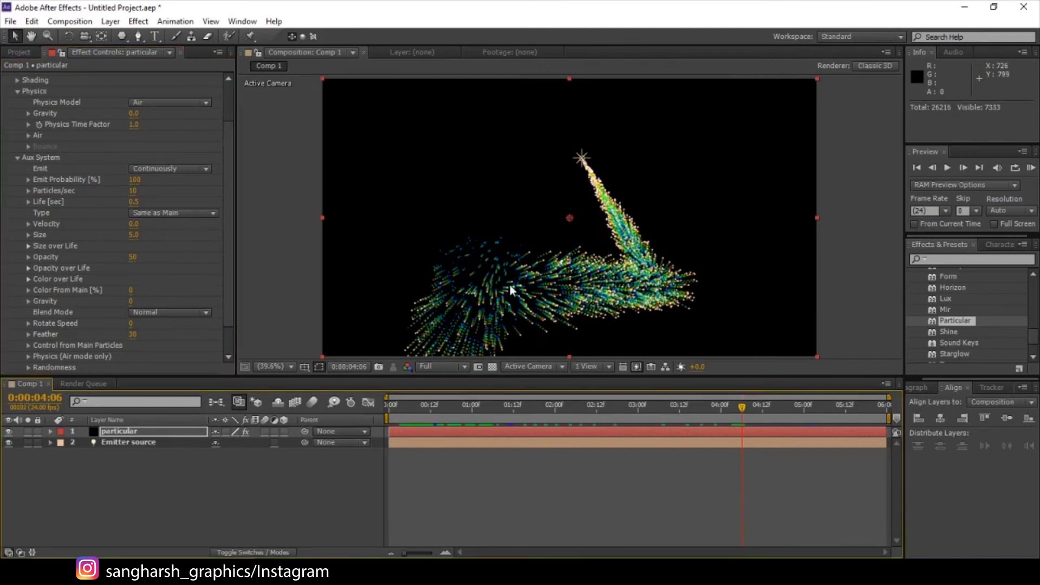
left_click(473, 409)
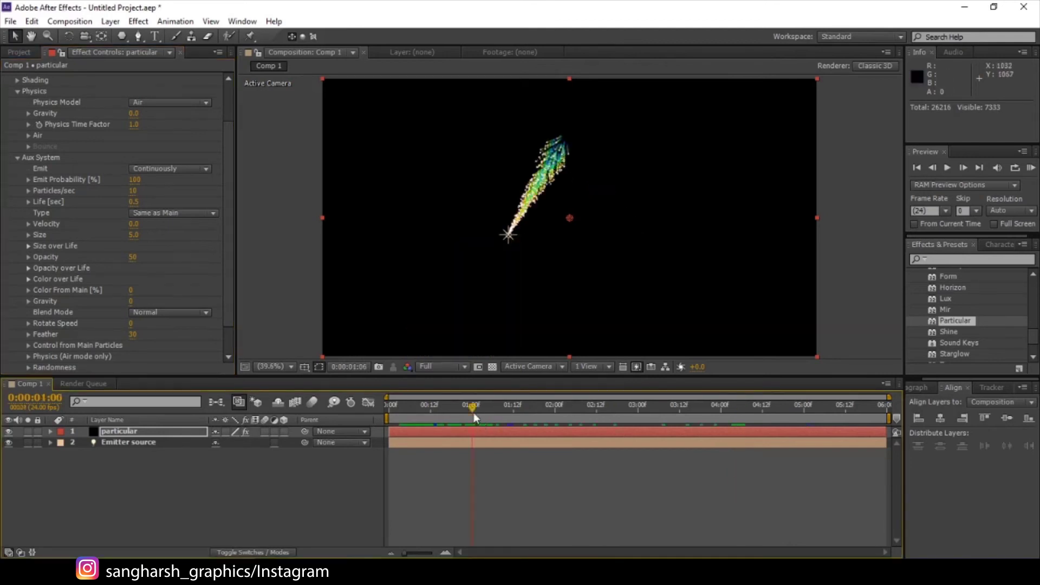
left_click_drag(474, 412, 568, 409)
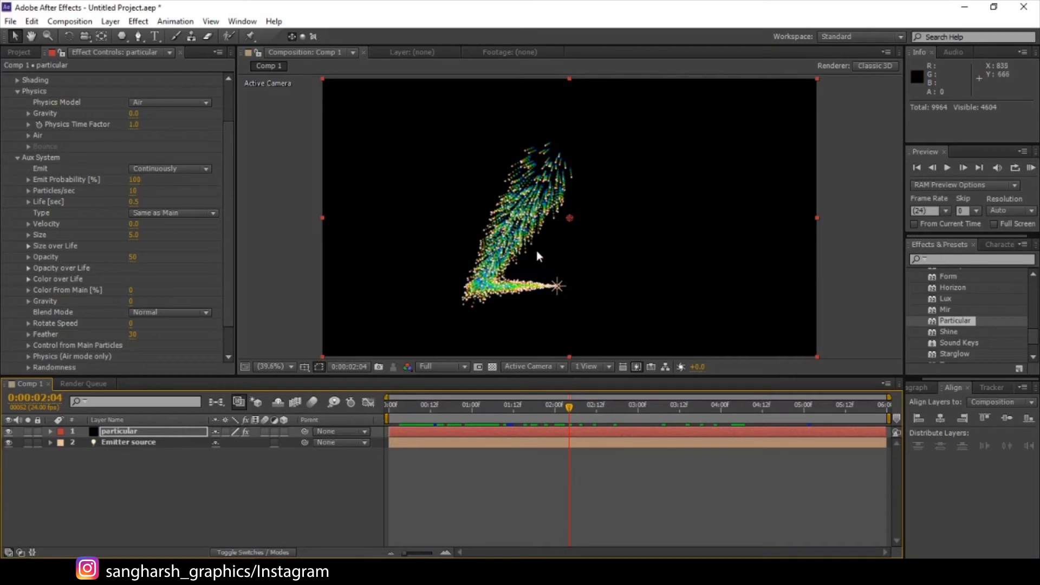
left_click_drag(428, 408, 816, 444)
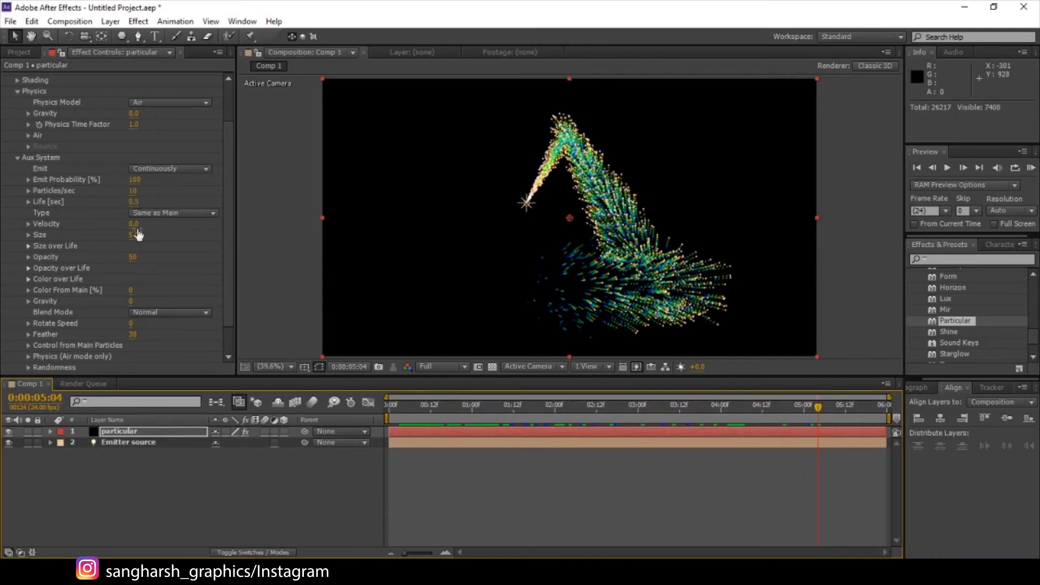
Set the Aux System's emission rate to 100 particles per second and its Life to 3 seconds
left_click(133, 190)
type("100")
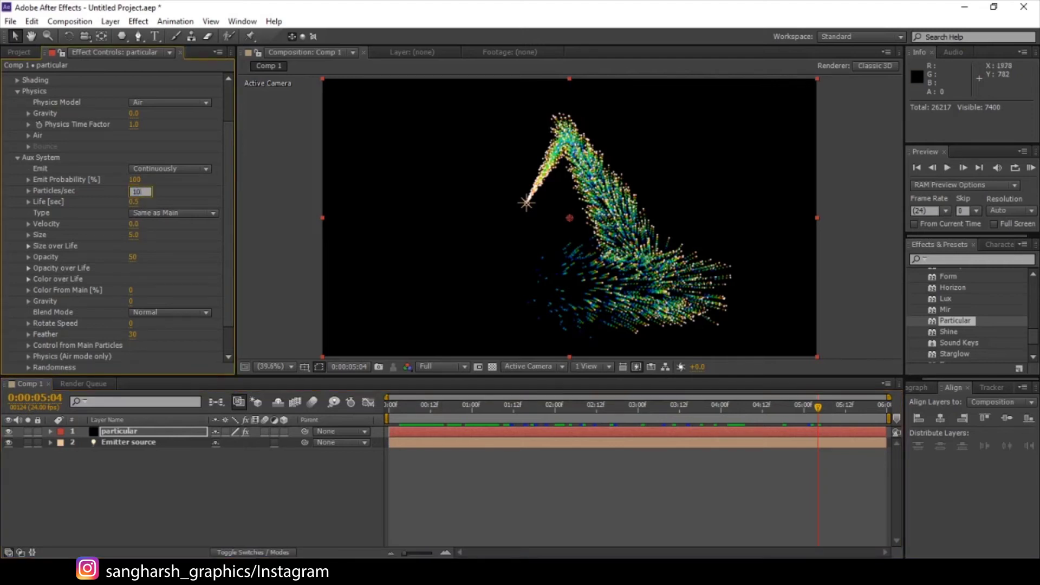
key("Return")
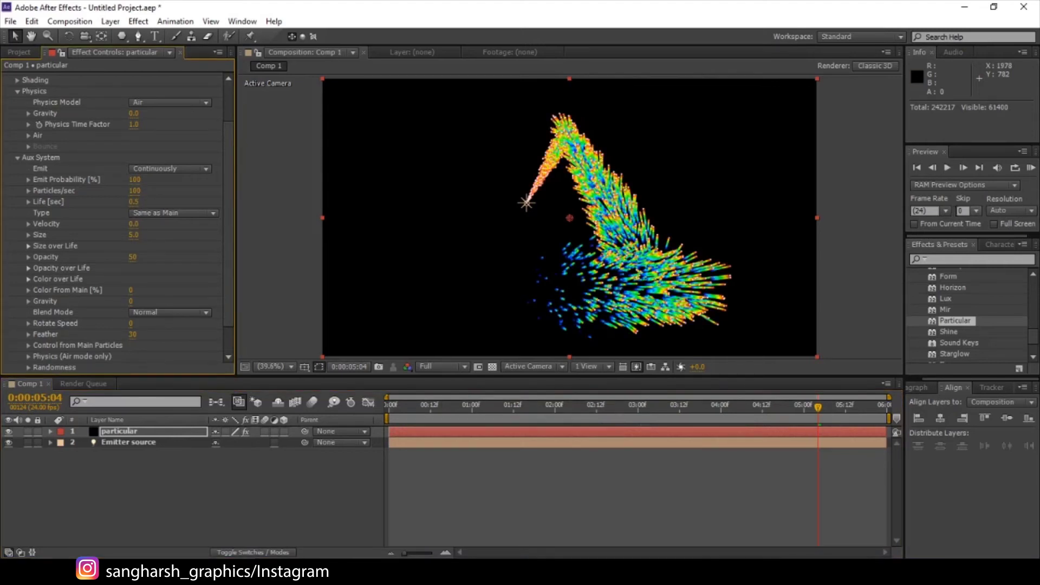
left_click(134, 201)
type("3")
key("Return")
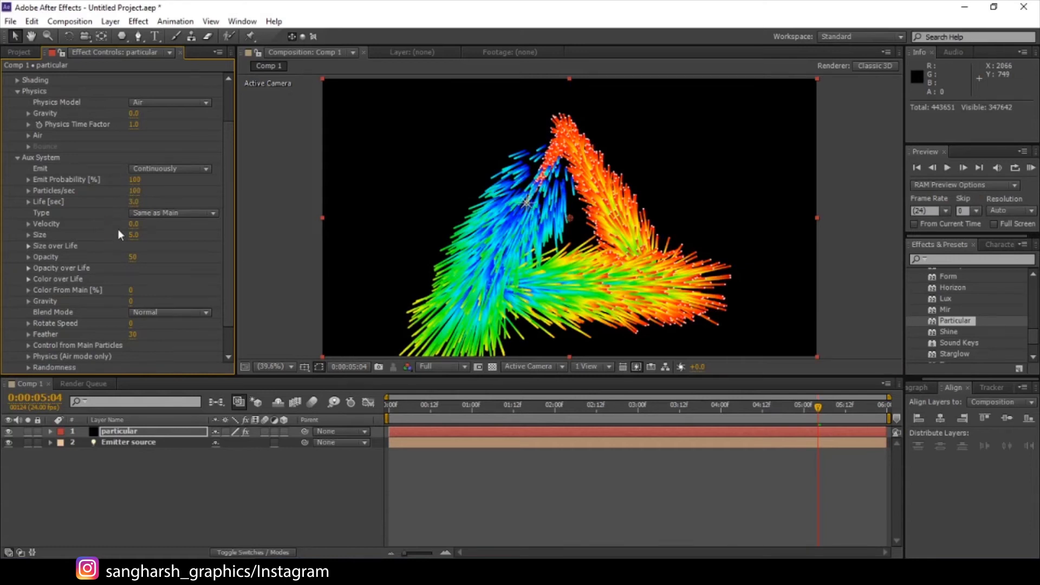
Set the auxiliary particles' Size to 1.5 and their Blend Mode to Screen
left_click(133, 238)
type("1.5")
key("Return")
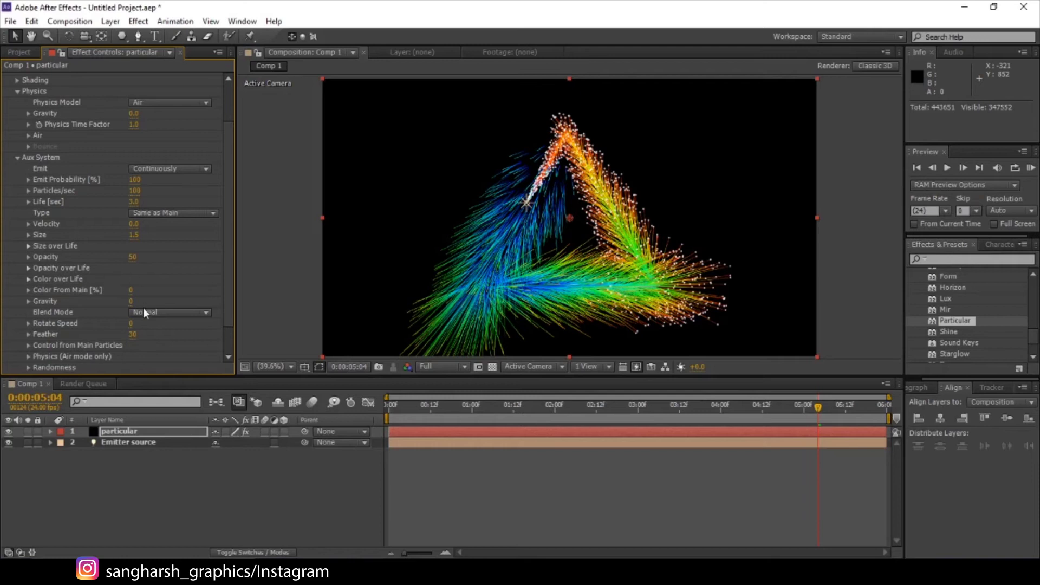
left_click(179, 312)
left_click(162, 355)
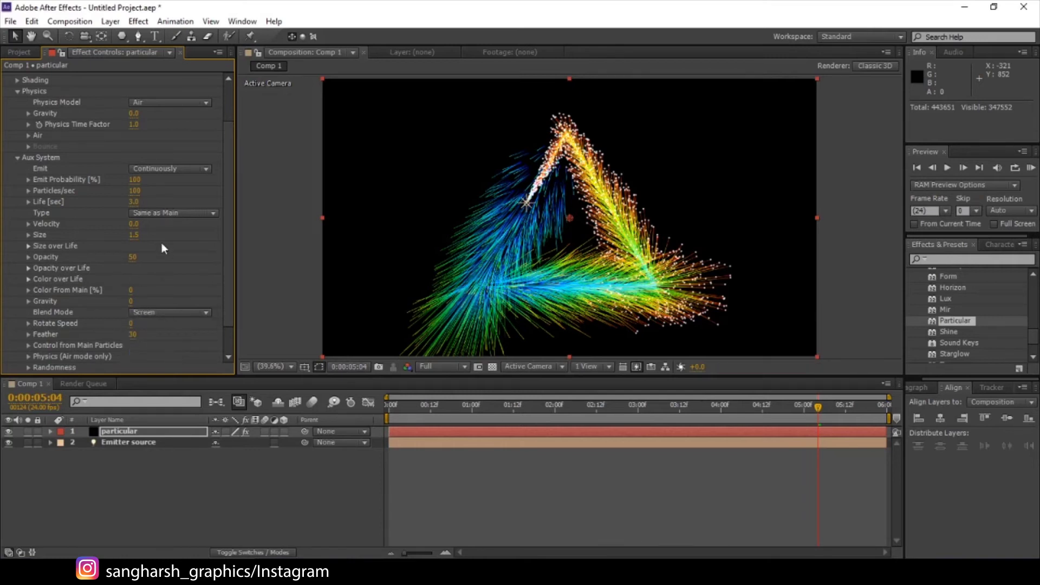
Expand the Aux System's Opacity over Life graph and widen the effect settings area to show its controls
scroll(162, 248, "down", 1)
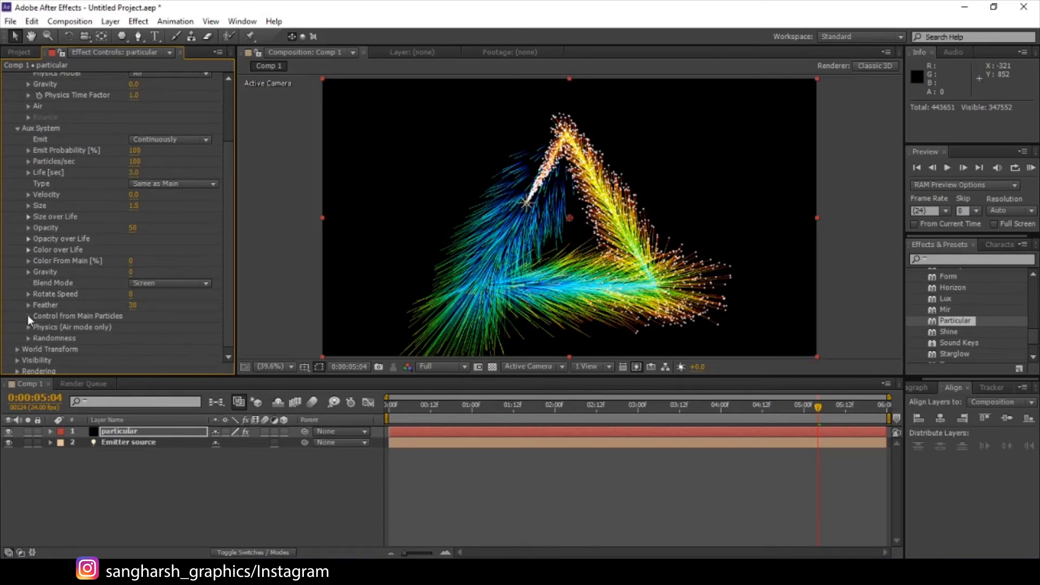
left_click(27, 239)
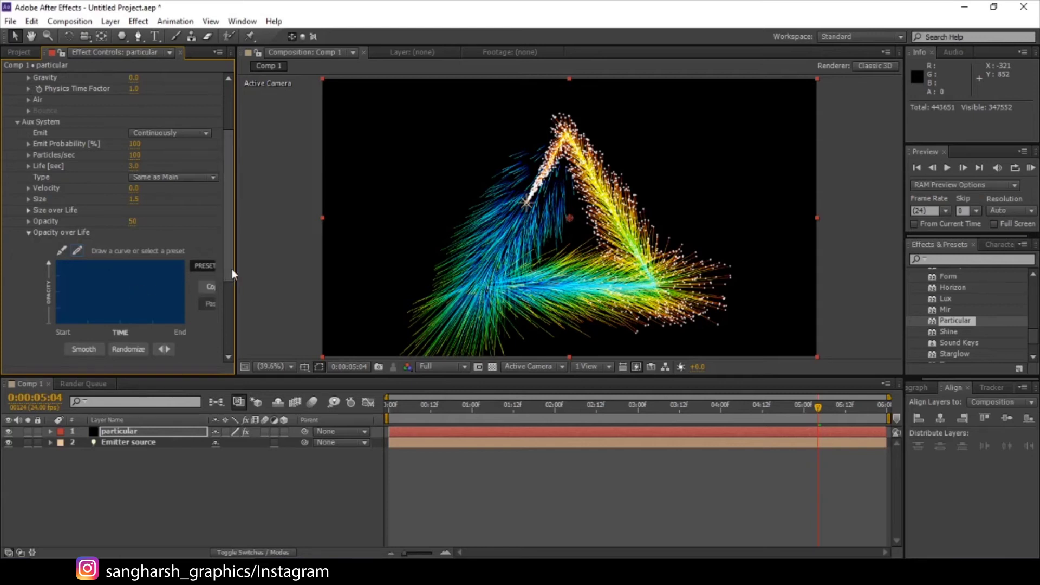
left_click_drag(235, 270, 304, 270)
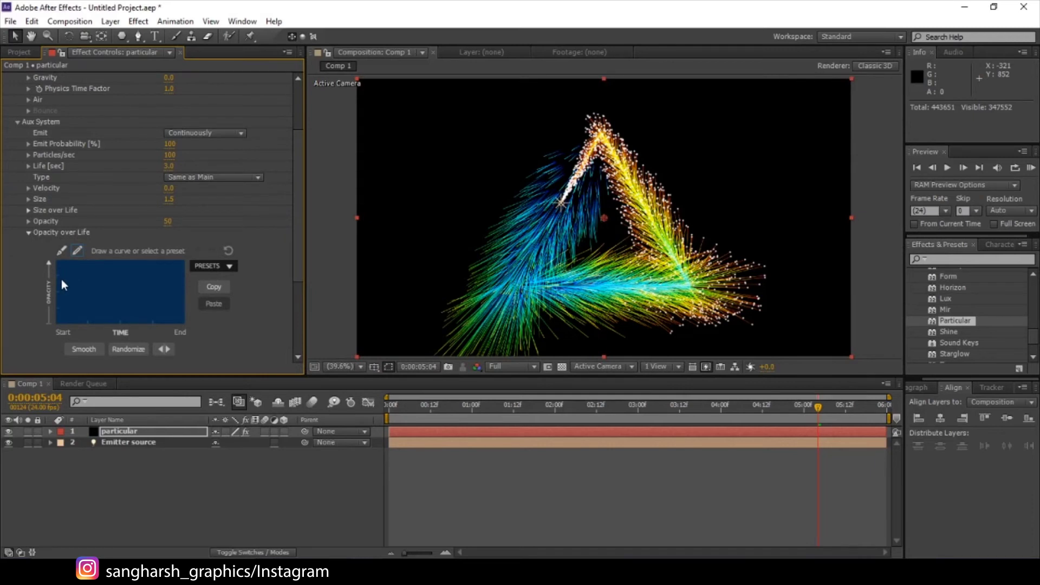
Try a hand-drawn Opacity over Life curve and a trapezoid preset, resetting the graph after each
left_click(65, 274)
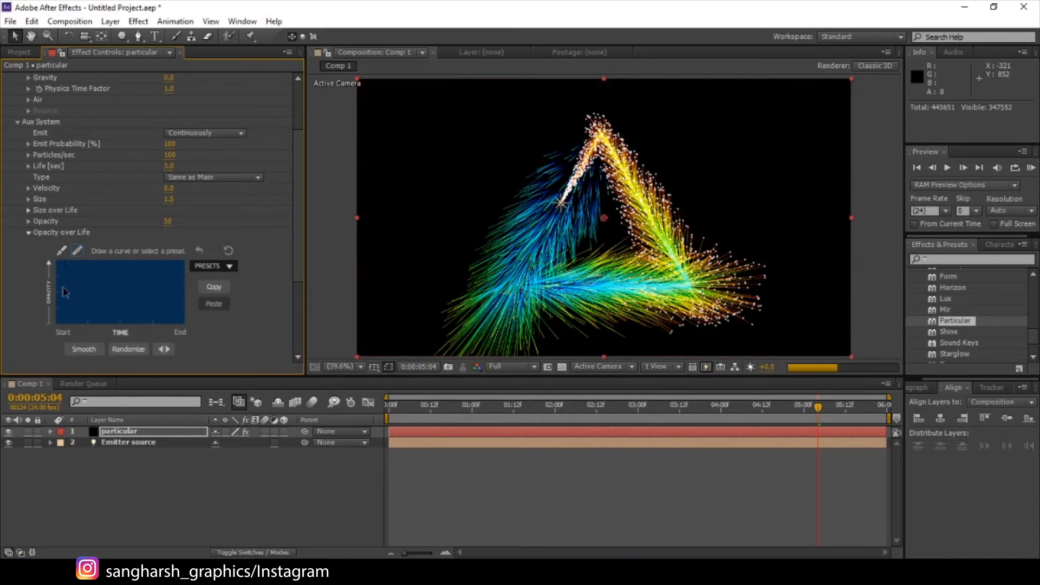
mouse_move(63, 292)
left_mouse_down()
mouse_move(83, 265)
mouse_move(99, 278)
mouse_move(57, 291)
mouse_move(93, 272)
mouse_move(71, 292)
mouse_move(89, 265)
mouse_move(133, 282)
mouse_move(148, 264)
mouse_move(185, 269)
left_mouse_up()
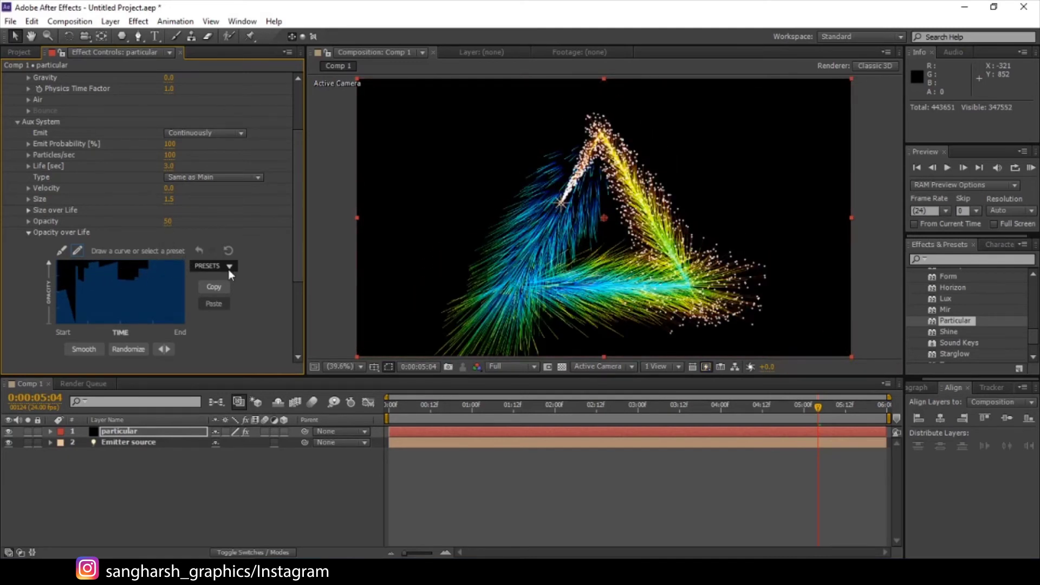
left_click(228, 250)
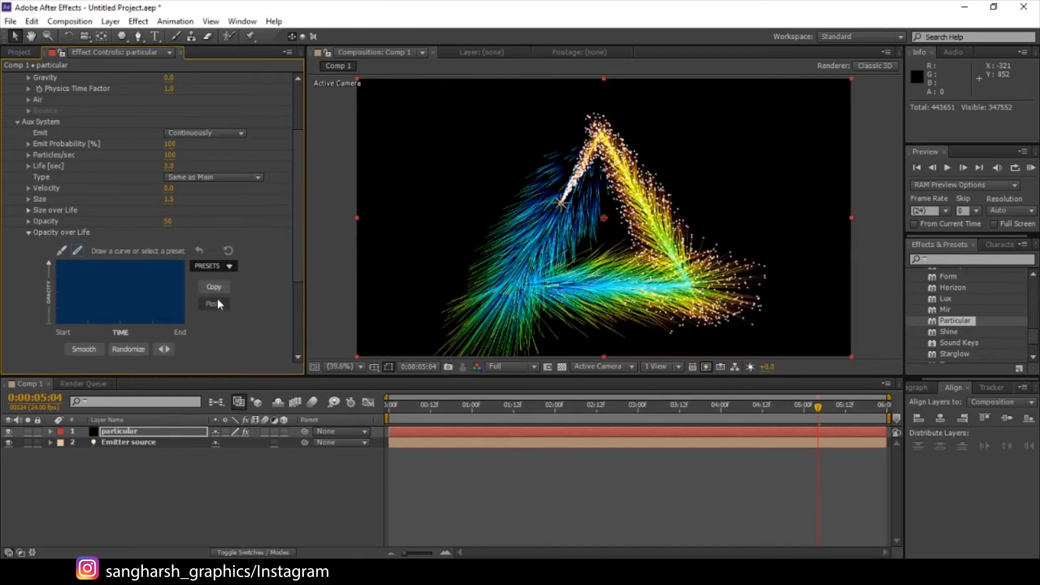
left_click(215, 266)
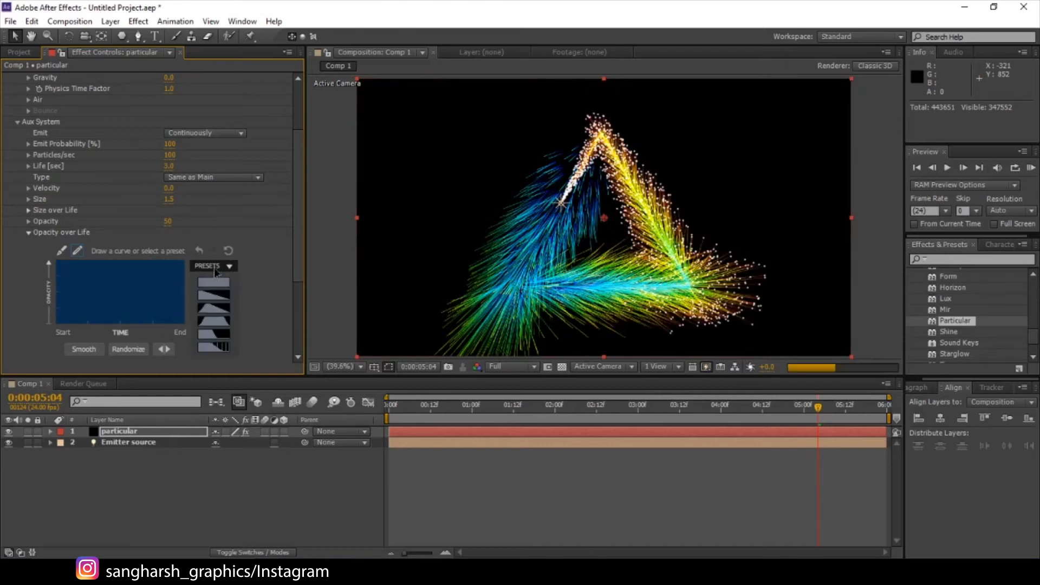
left_click(214, 320)
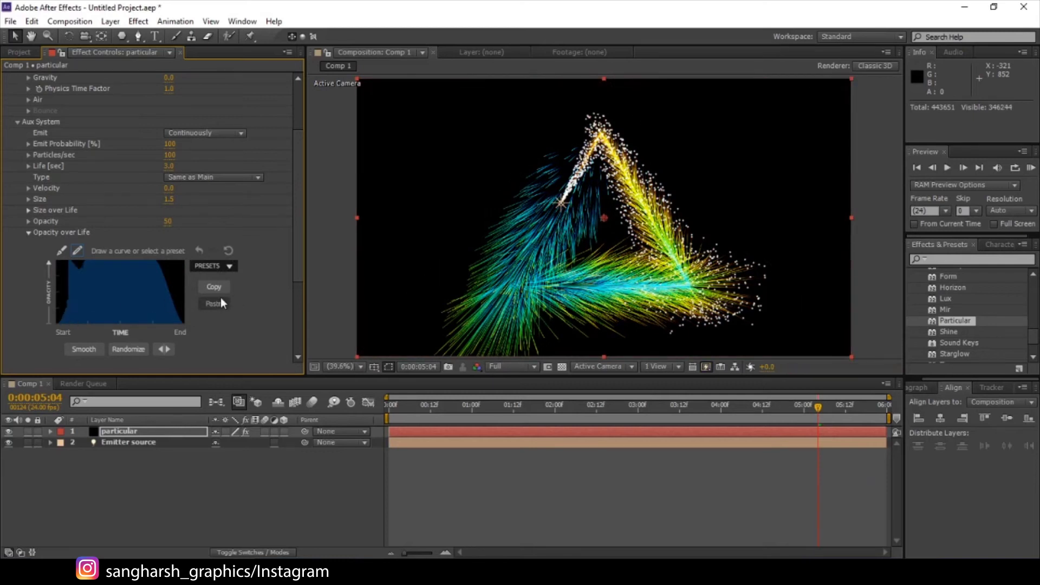
left_click(228, 251)
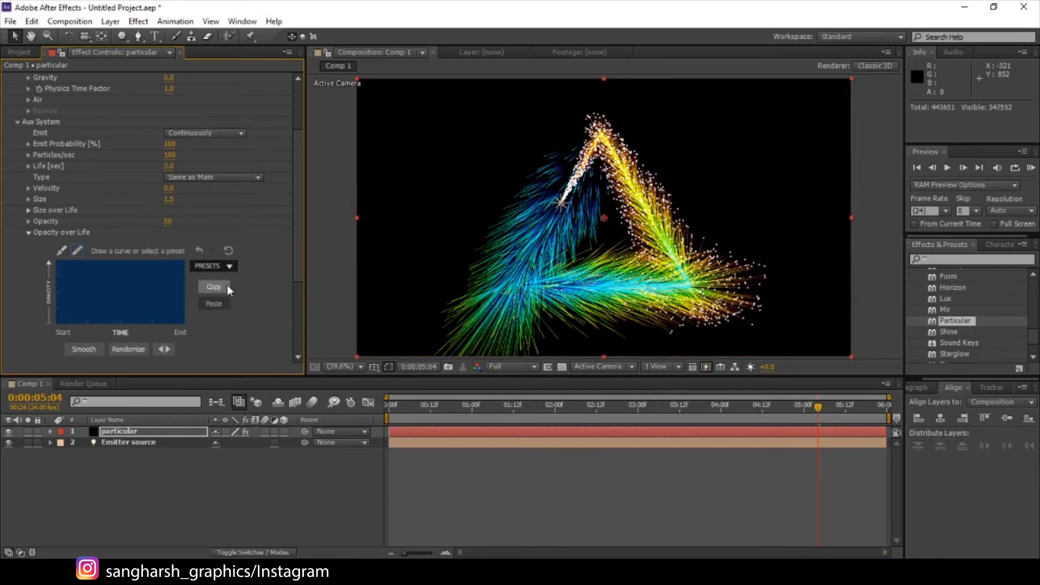
Apply the trapezoid fade-in and fade-out preset to the auxiliary Opacity over Life graph and go to 0:00:00:05
left_click(224, 265)
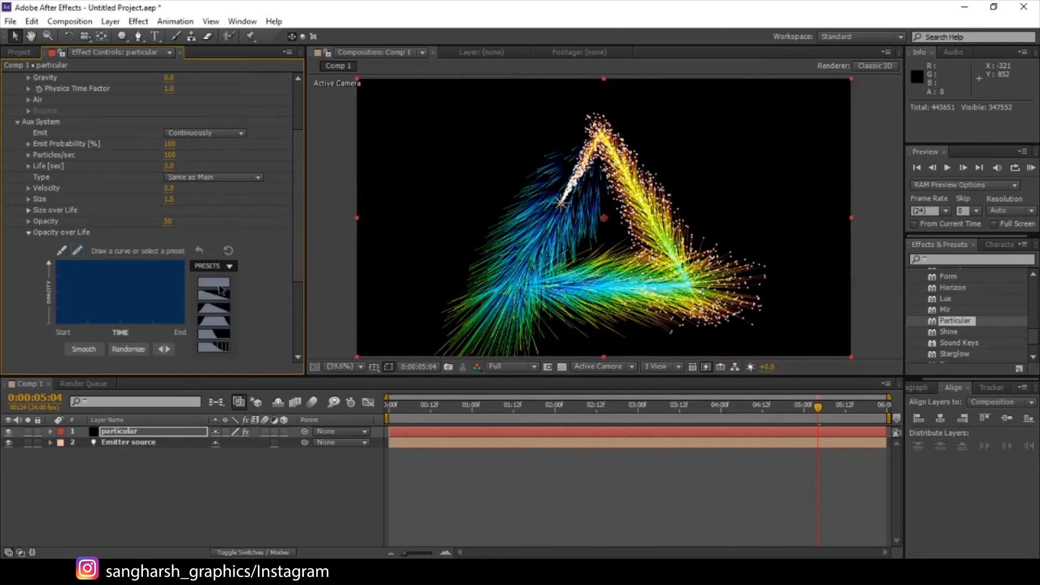
left_click(212, 324)
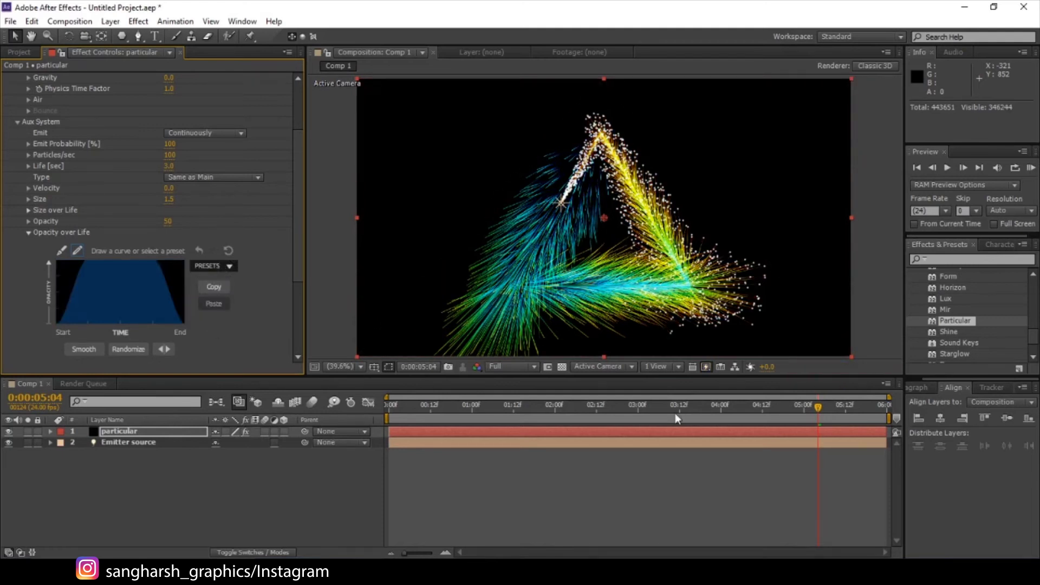
left_click(405, 409)
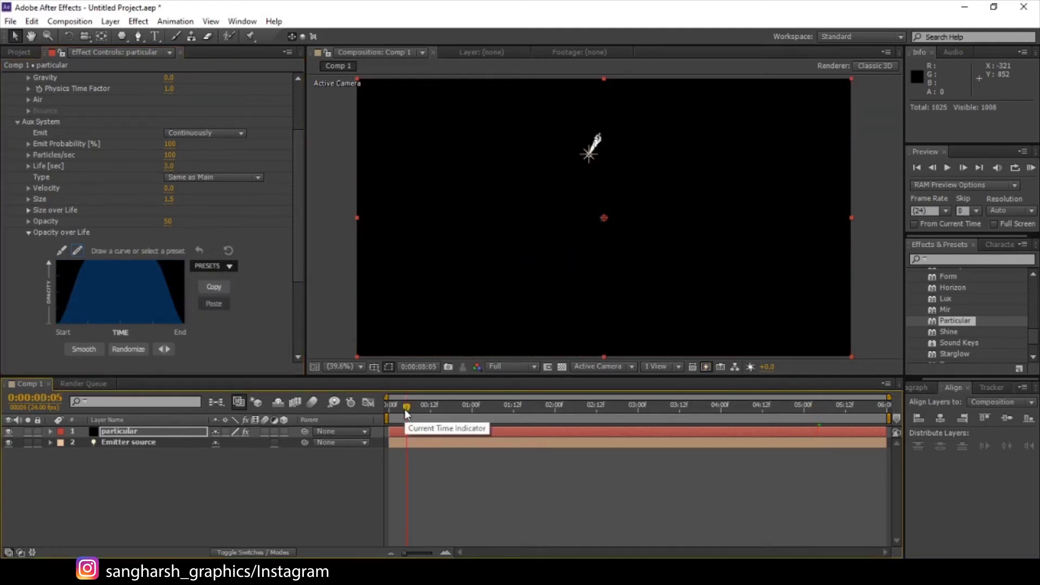
Go to 0:00:03:08 and redraw the start of the auxiliary Opacity over Life curve higher, then collapse the Aux System settings
left_click_drag(405, 408, 666, 430)
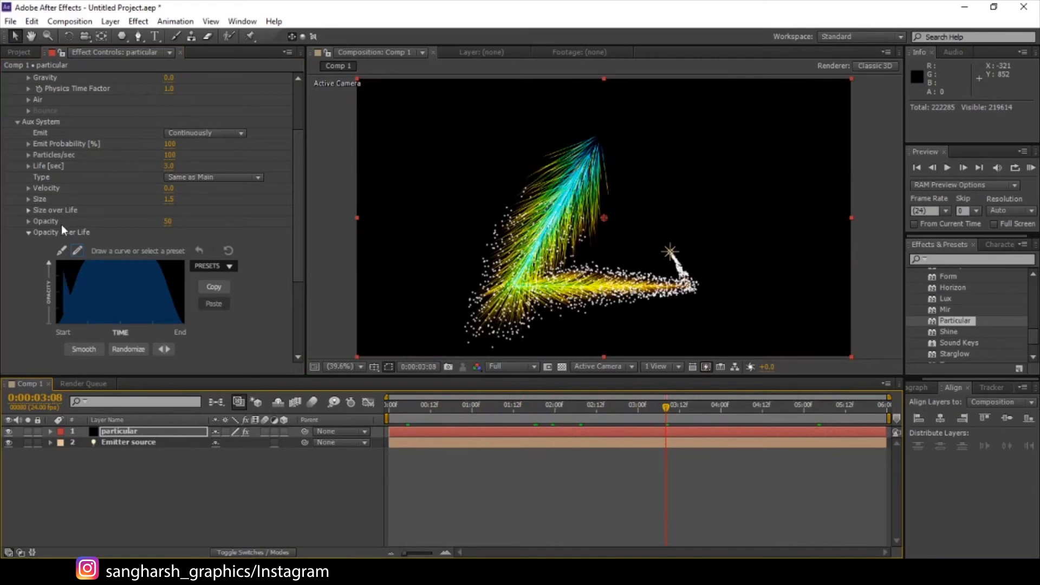
mouse_move(69, 270)
left_mouse_down()
mouse_move(98, 249)
mouse_move(74, 281)
mouse_move(67, 275)
mouse_move(55, 326)
mouse_move(68, 278)
left_mouse_up()
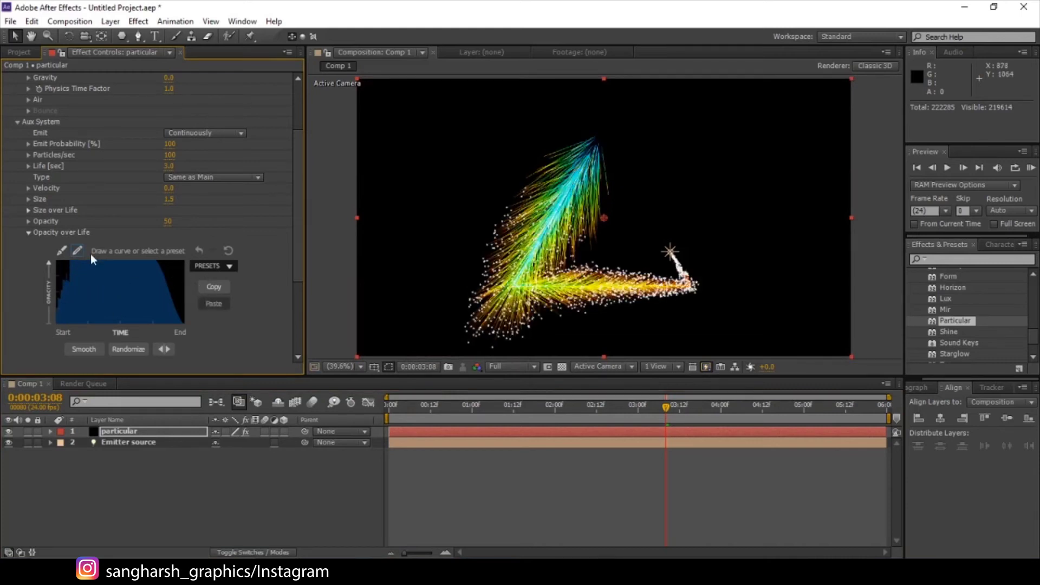
left_click(28, 233)
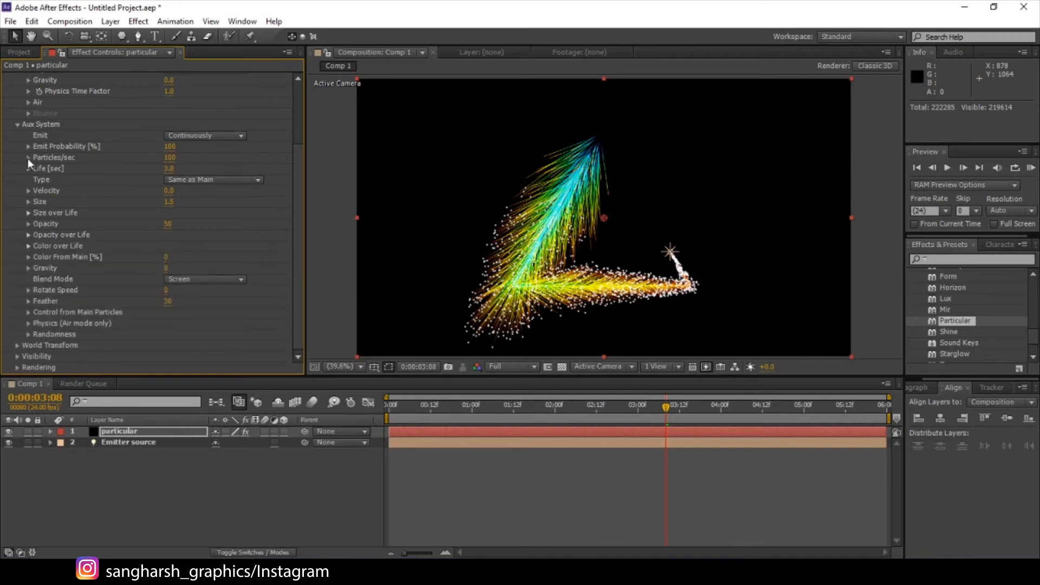
left_click(17, 125)
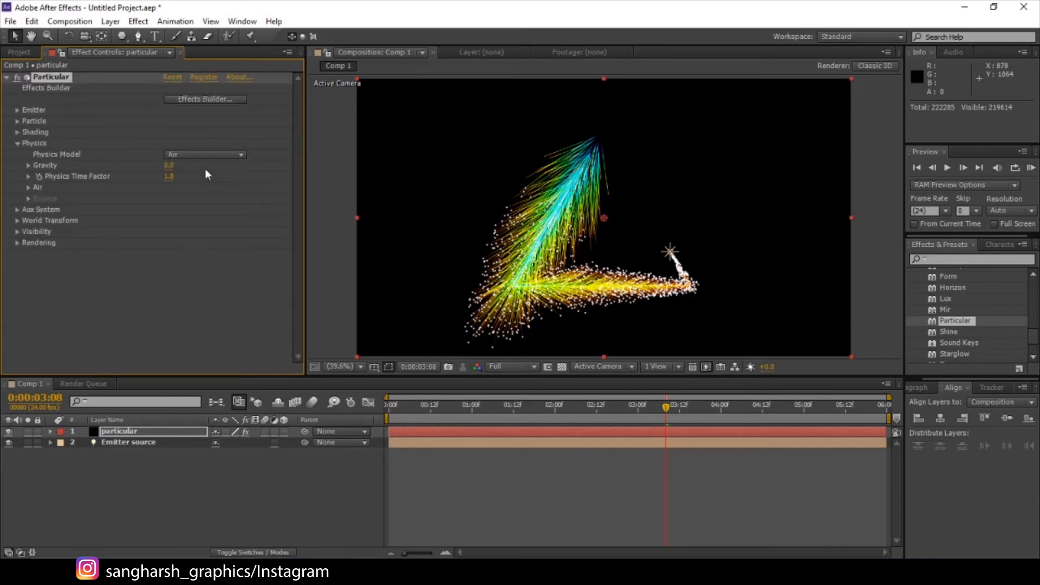
Set Affect Position to 100 in the Turbulence Field of the Air physics and check the trails at 0:00:02:05
left_click(28, 188)
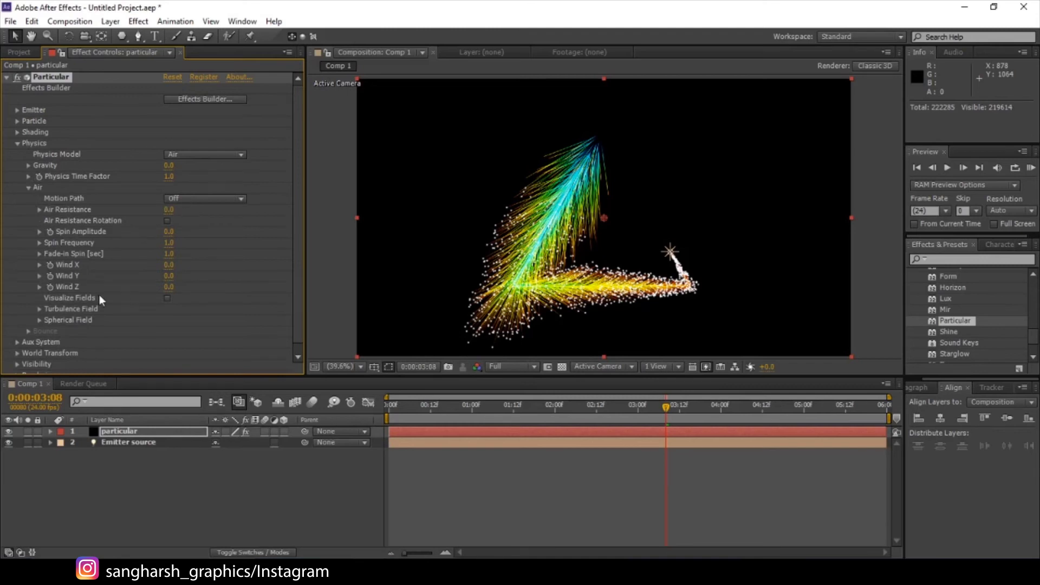
left_click(39, 308)
scroll(40, 308, "down", 3)
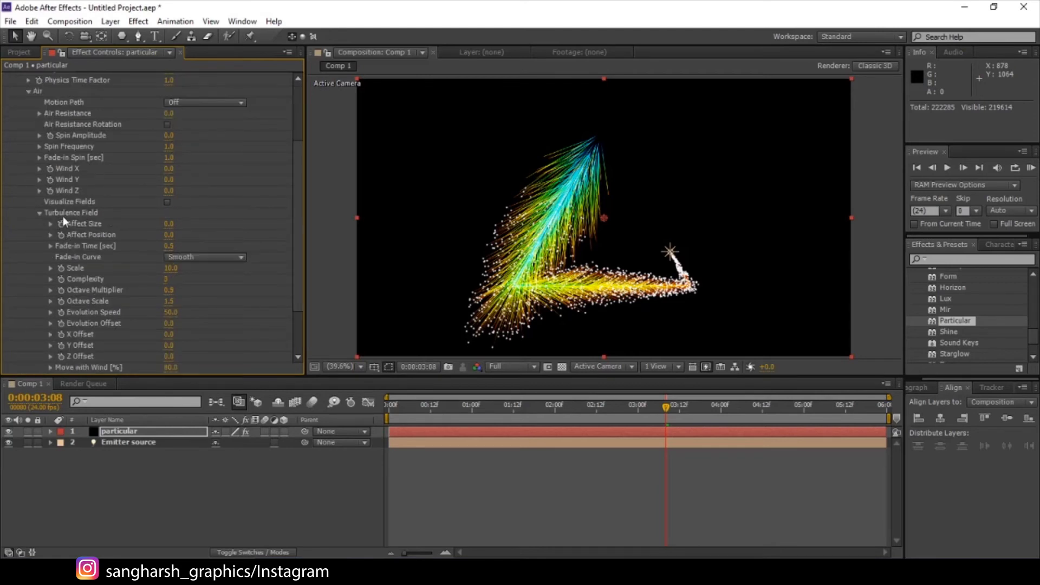
left_click(169, 235)
type("100")
key("Return")
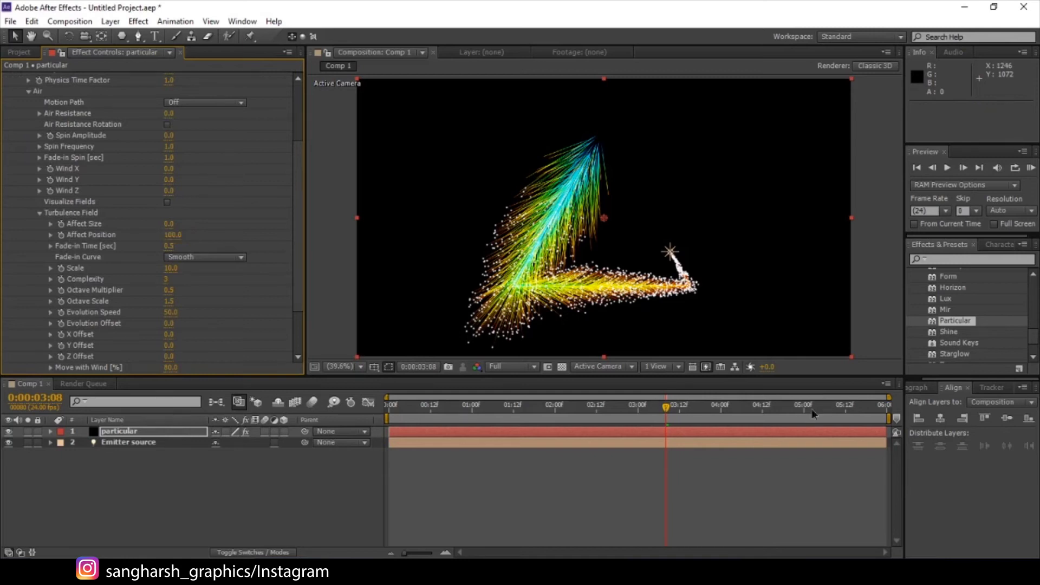
left_click(573, 406)
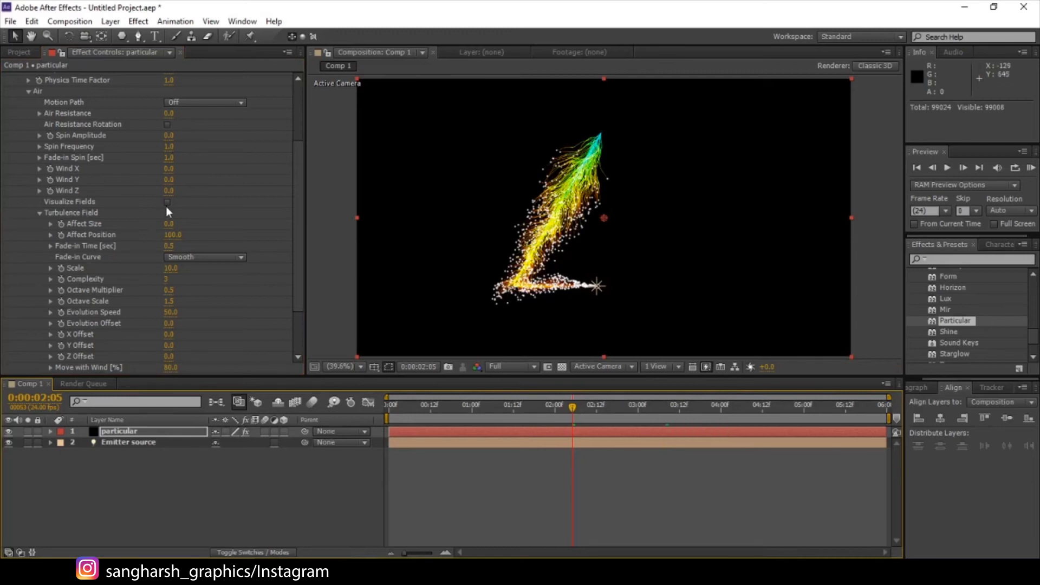
Set the main Particle Size to 0 to hide the main particles and go to 0:00:04:13
scroll(164, 206, "up", 4)
scroll(151, 249, "down", 1)
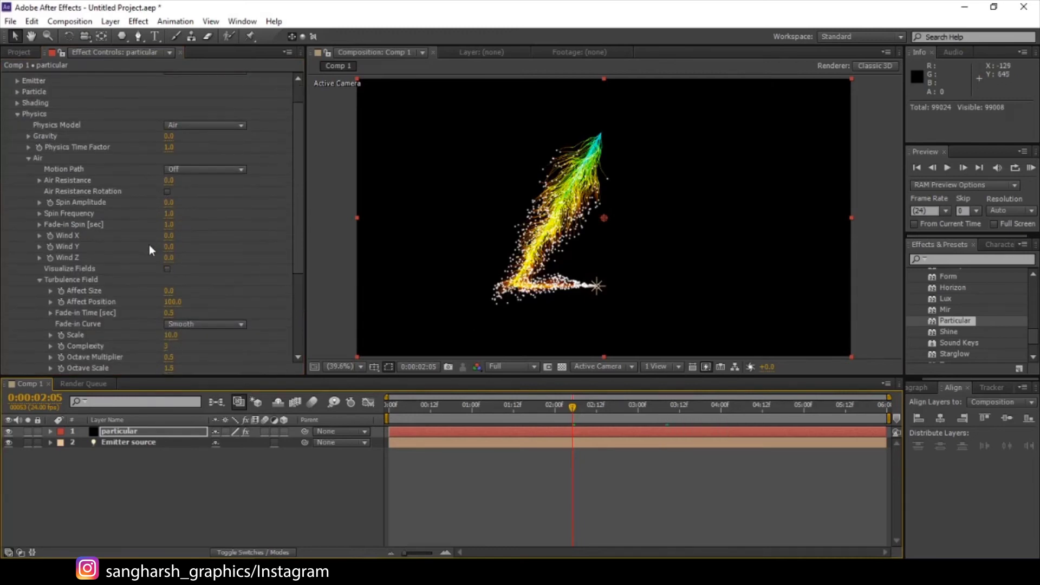
left_click(18, 114)
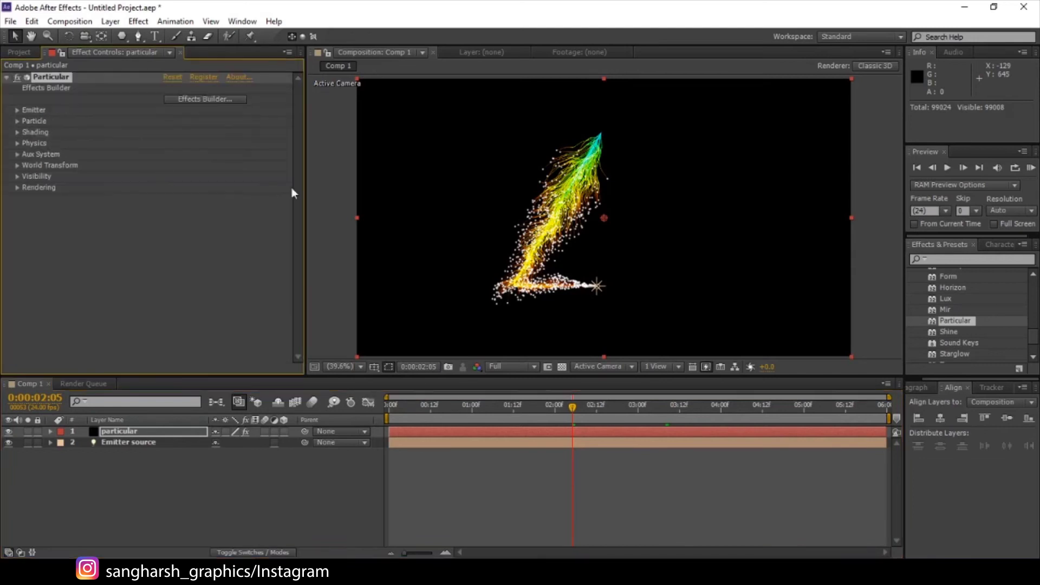
left_click(17, 120)
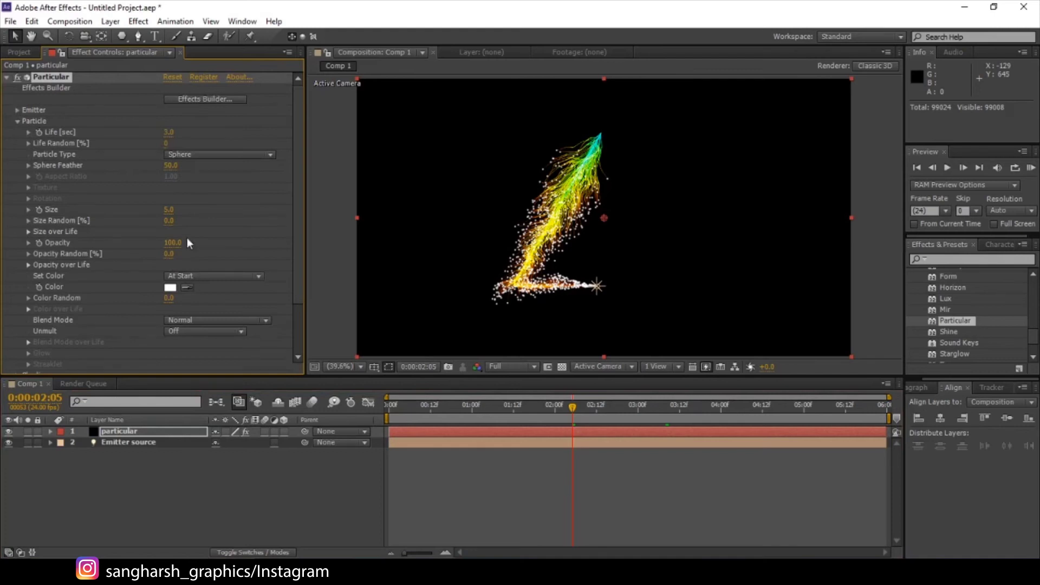
left_click(202, 157)
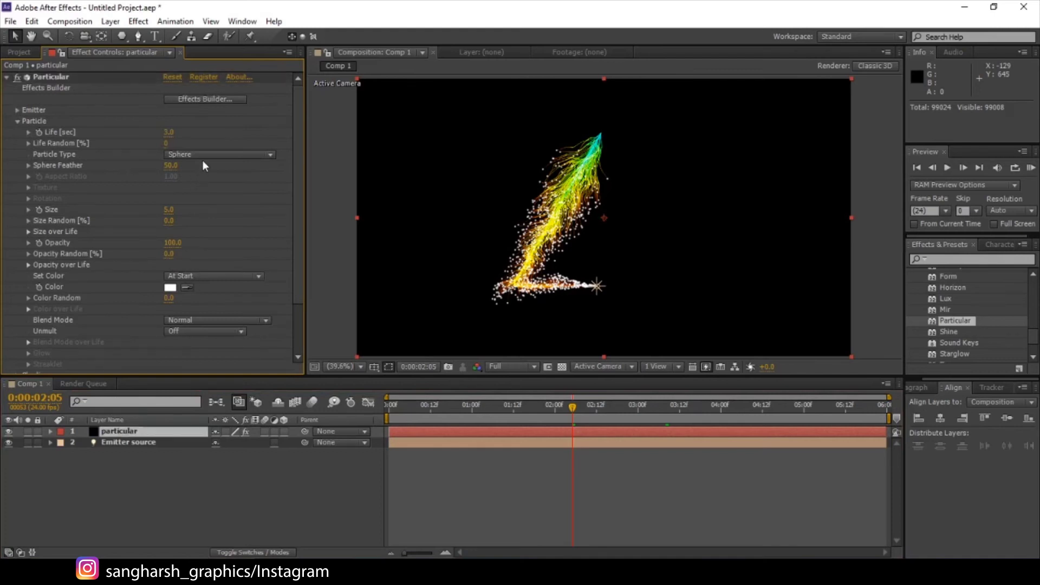
left_click(105, 170)
left_click(168, 210)
type("0")
key("Return")
left_click_drag(506, 403, 743, 441)
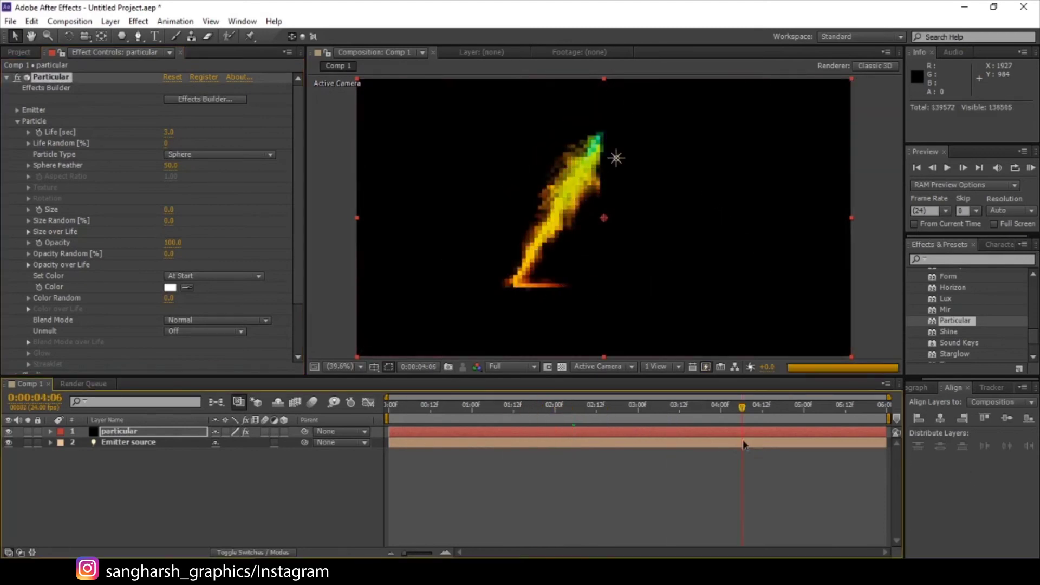
left_click(765, 405)
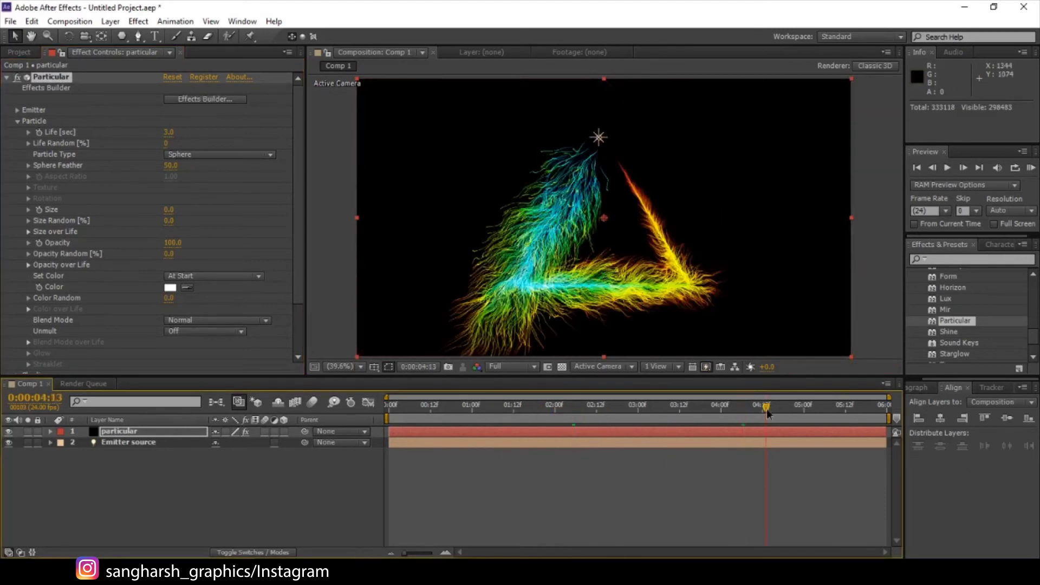
Expand the Aux System's Color over Life ramp and try the white-cyan-blue preset
scroll(47, 179, "down", 2)
scroll(47, 179, "down", 2)
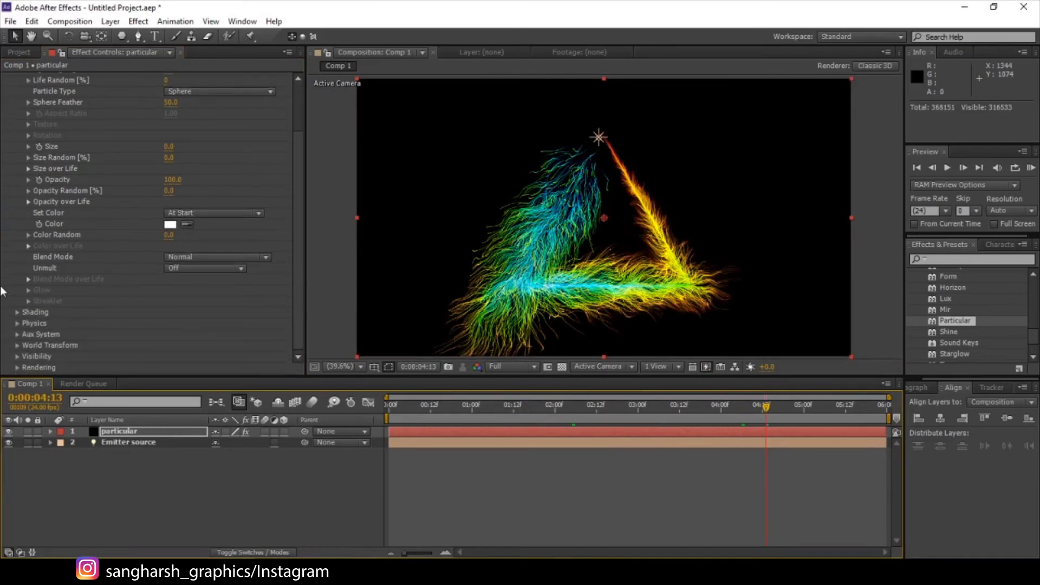
left_click(17, 334)
scroll(164, 254, "down", 2)
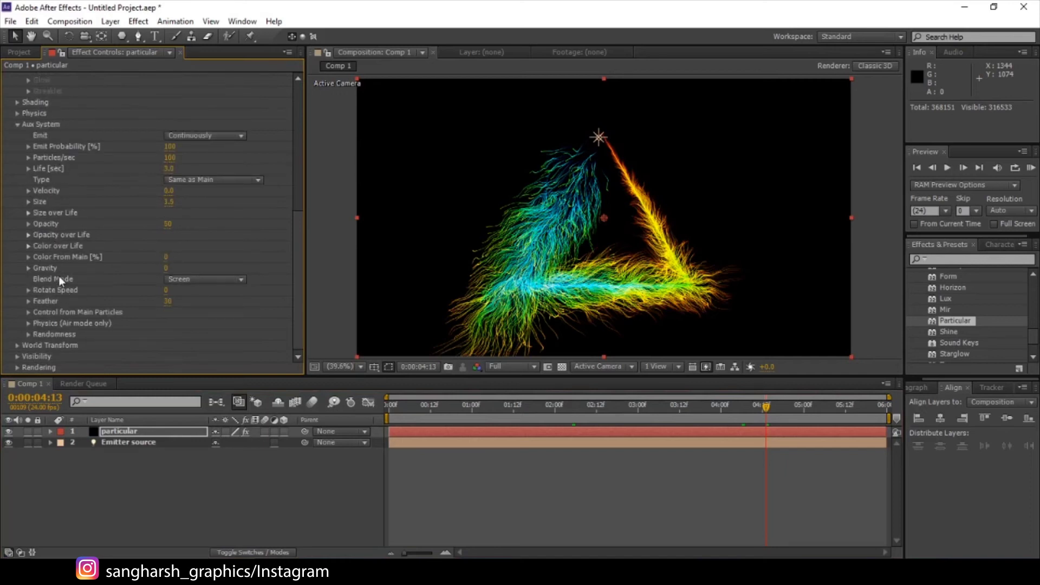
left_click(29, 245)
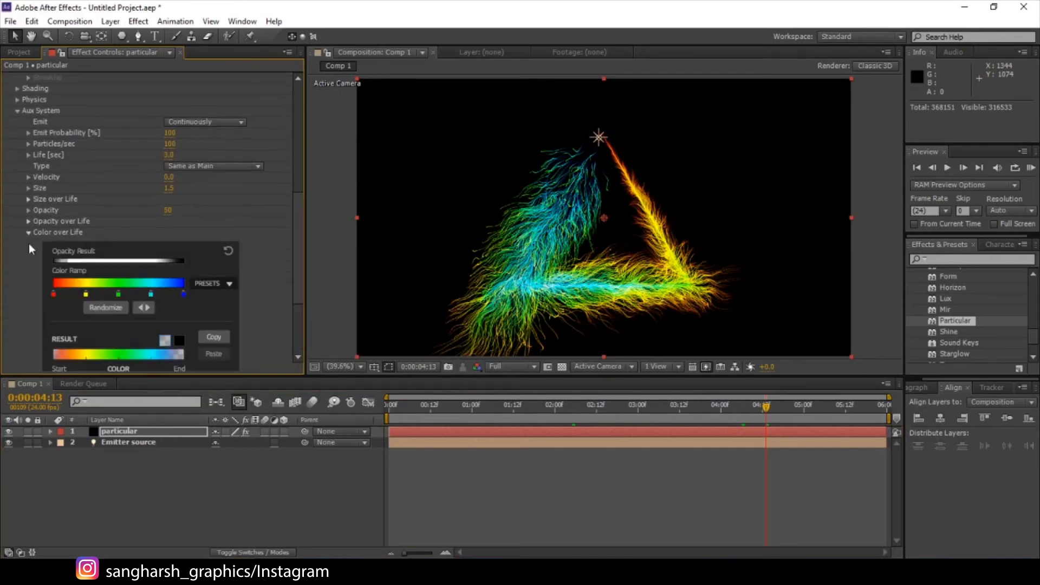
left_click(218, 284)
left_click(218, 327)
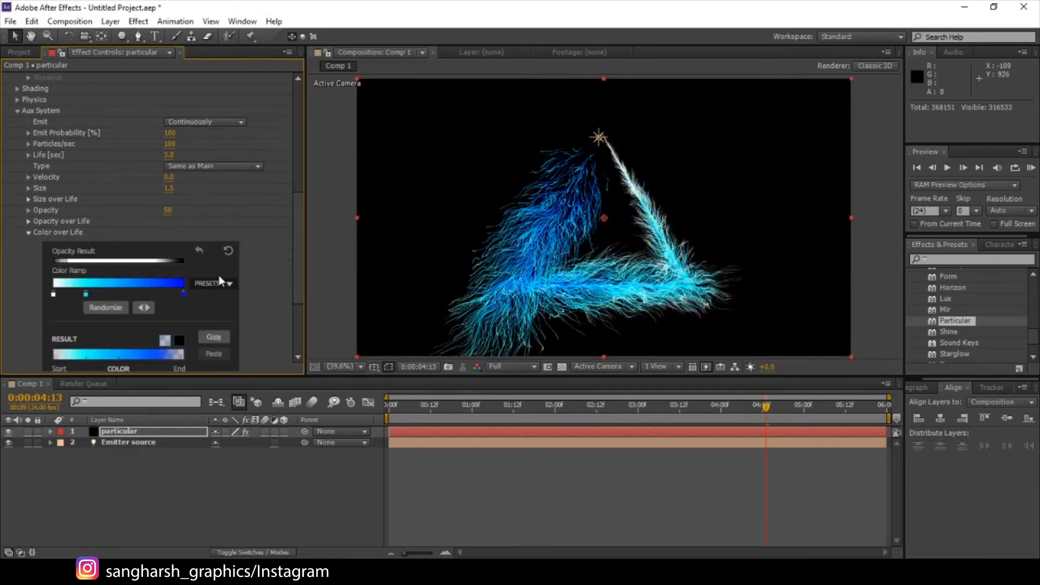
Compare the yellow-red-pink-violet and white-cyan-blue Color over Life presets, keep the yellow-red-pink-violet one, and scrub the animation to 0:00:05:19
left_click(219, 283)
left_click(217, 339)
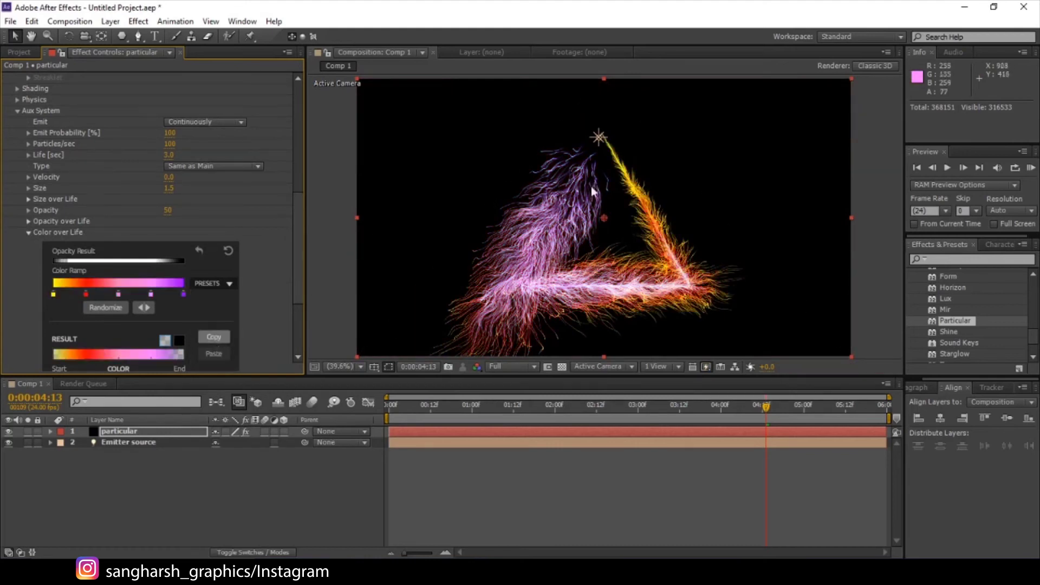
left_click(220, 285)
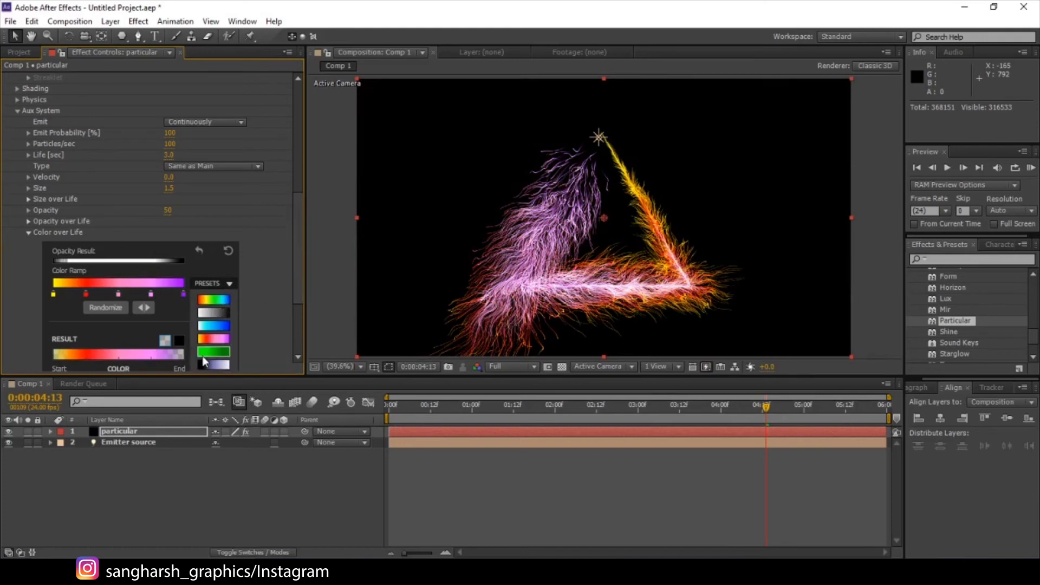
left_click(218, 325)
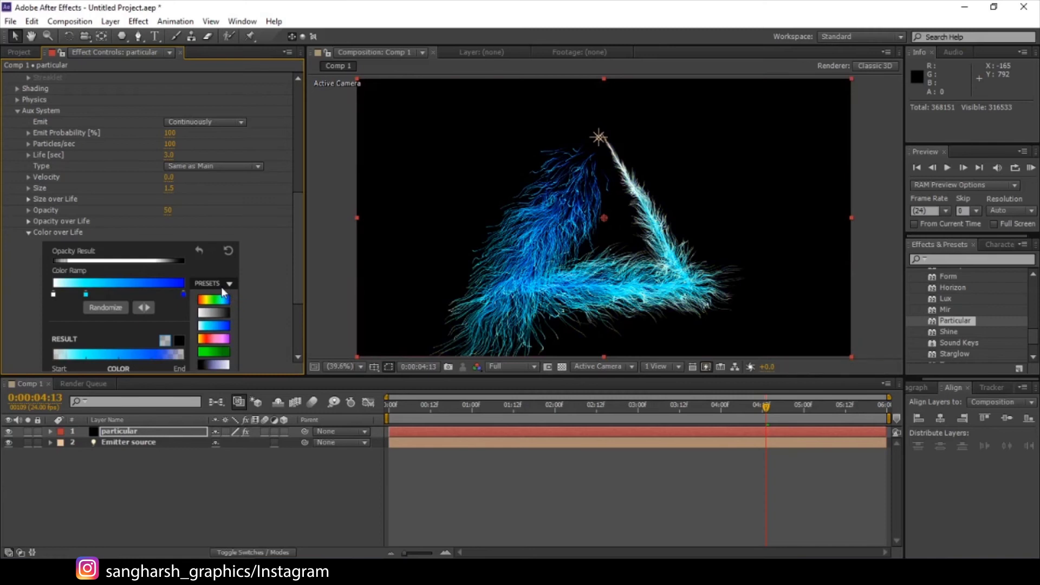
left_click(214, 340)
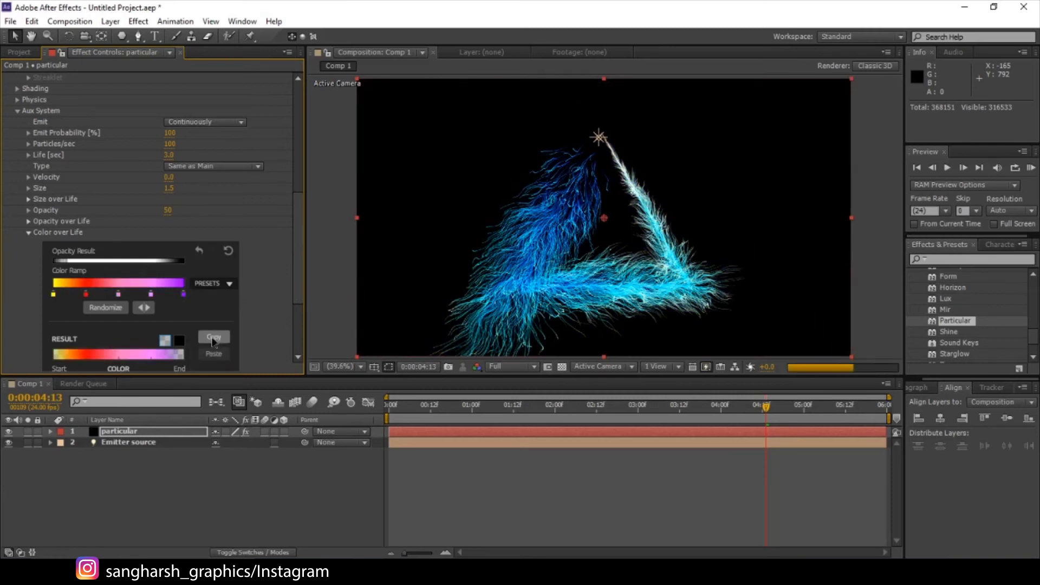
left_click(602, 521)
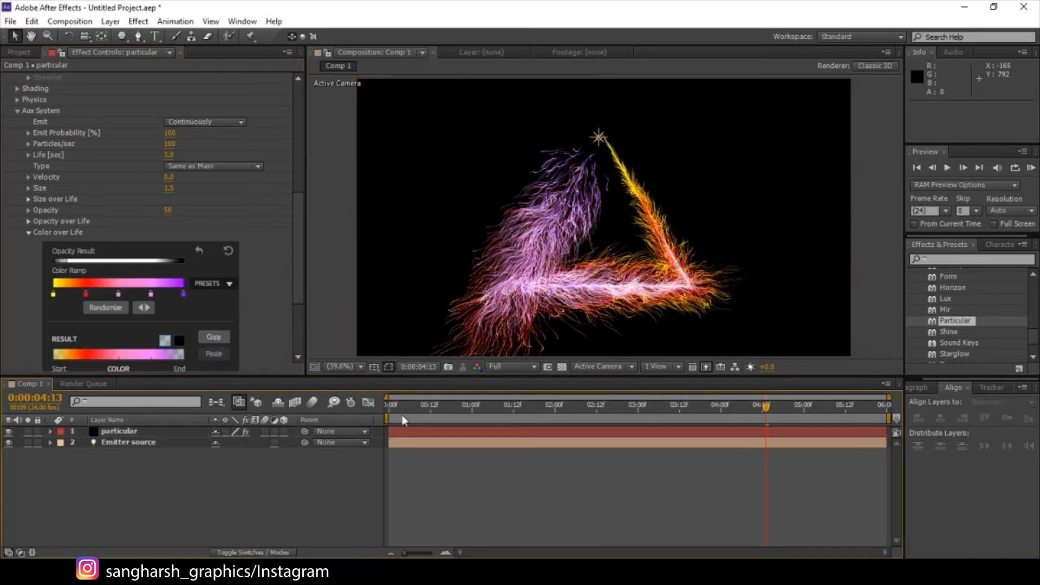
left_click_drag(411, 409, 868, 418)
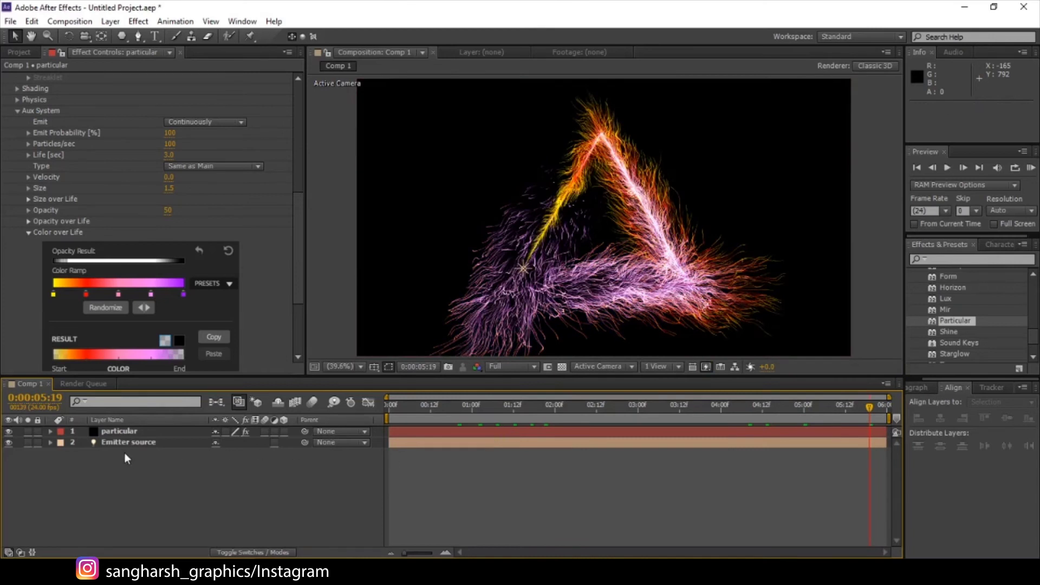
Pre-compose the particular and Emitter source layers into a new composition named "particles", moving all attributes into it
left_click_drag(125, 459, 138, 428)
right_click(138, 438)
left_click(200, 457)
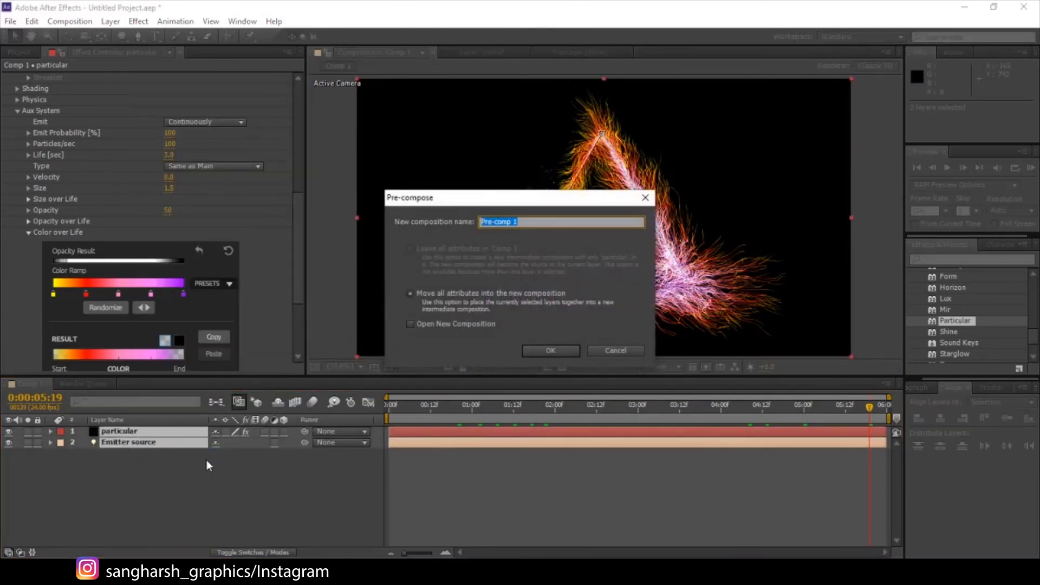
type("part")
type("icu")
type("les")
key("Return")
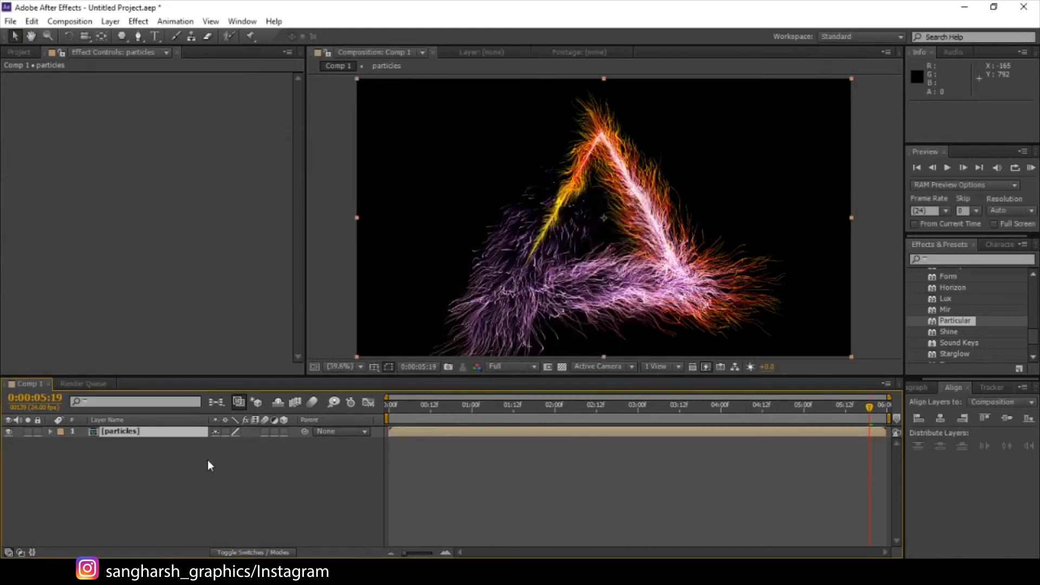
Create a black 1920 x 1080 px solid named "BG" and place it below the particles layer
right_click(152, 464)
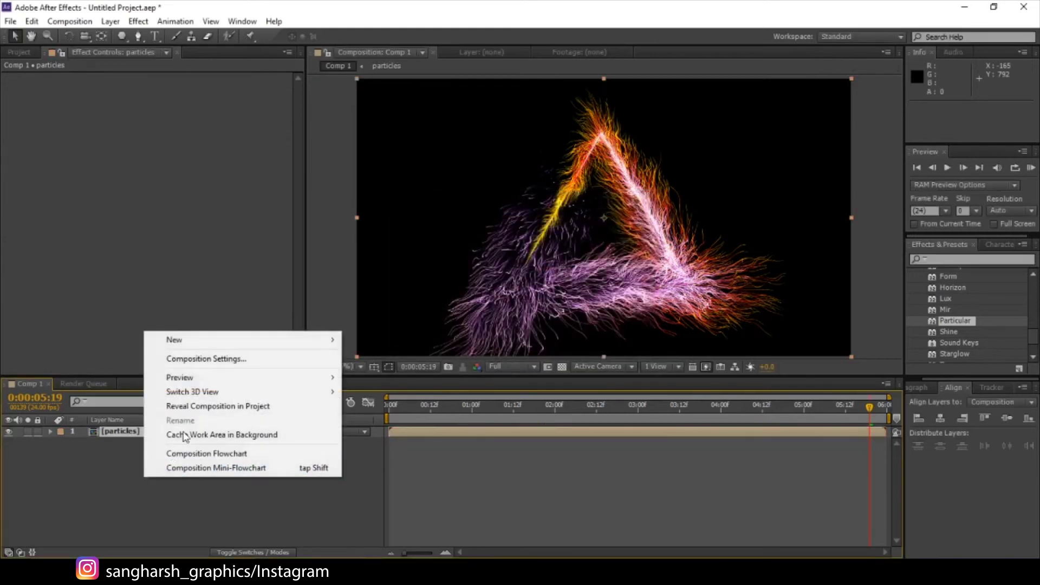
mouse_move(209, 341)
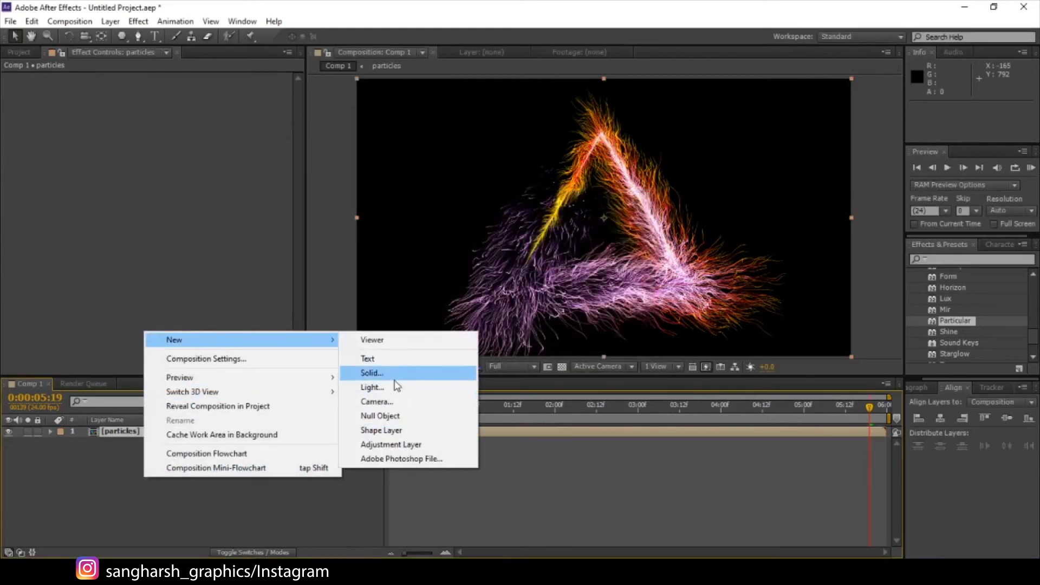
left_click(379, 372)
type("BG")
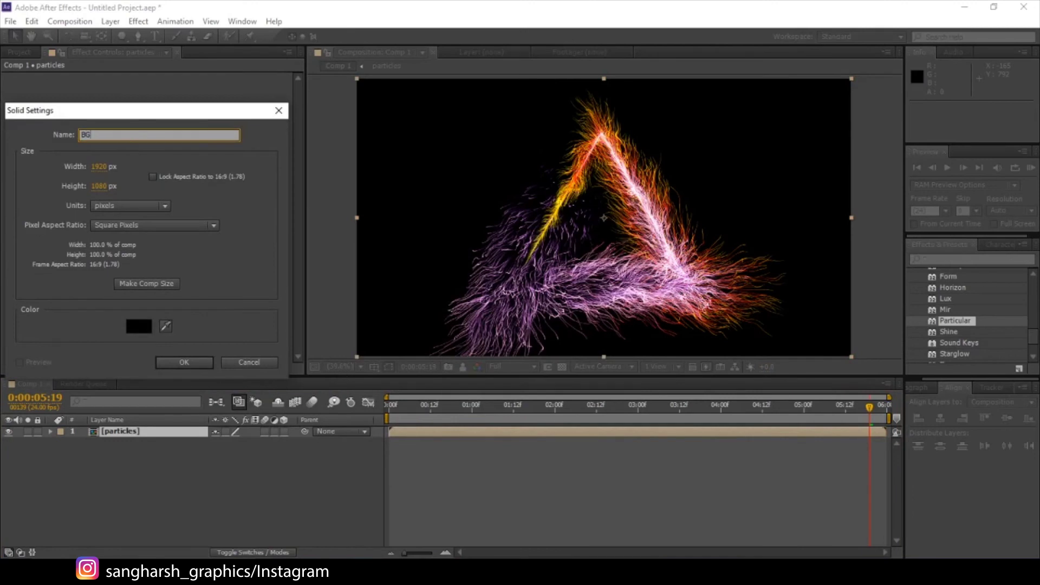
key("Return")
left_click_drag(119, 432, 102, 454)
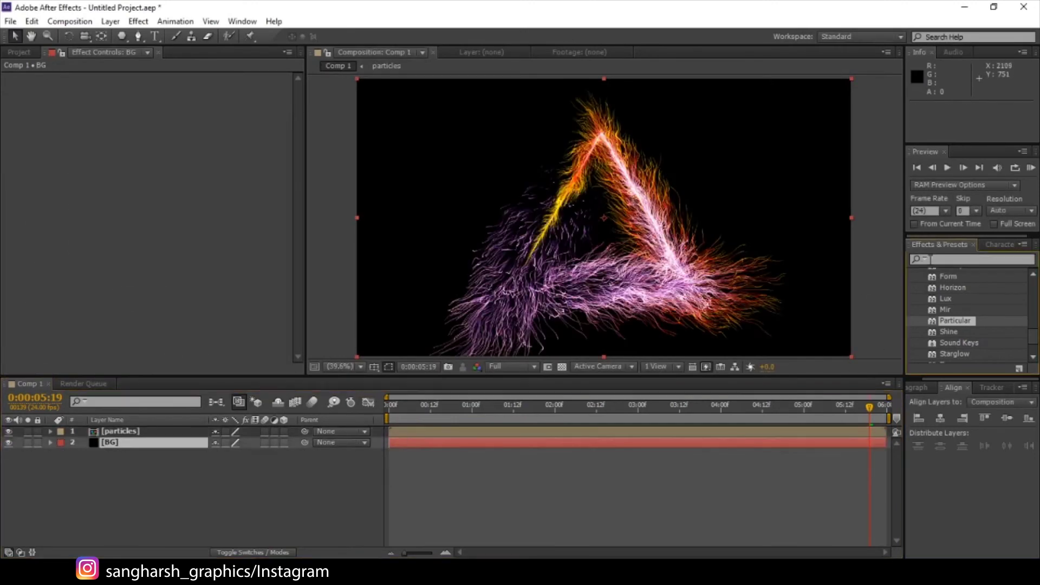
Apply the Ramp effect to the BG layer and set its Ramp Shape to Radial Ramp
left_click(944, 259)
type("ra")
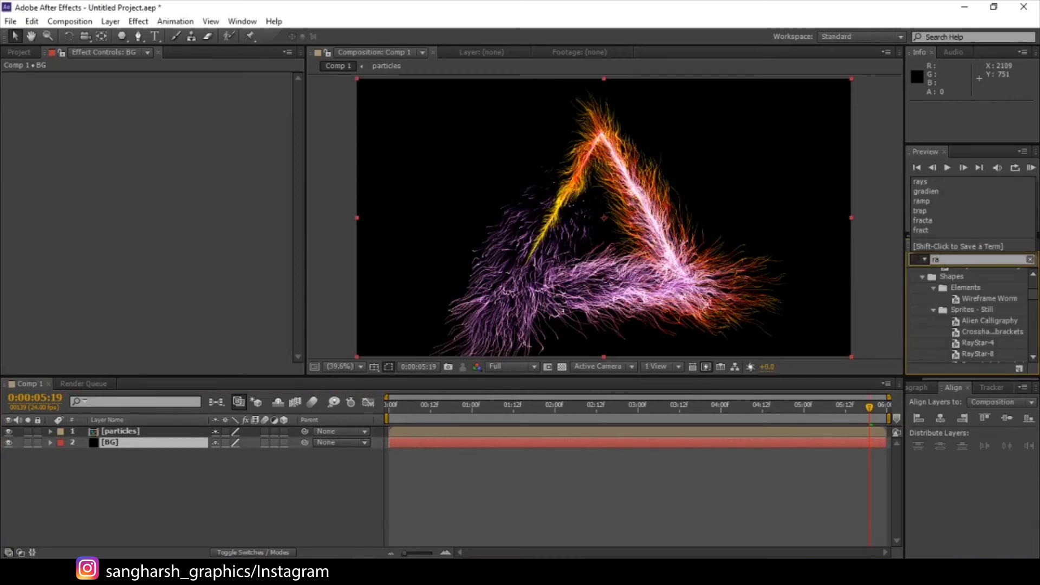
type("mp")
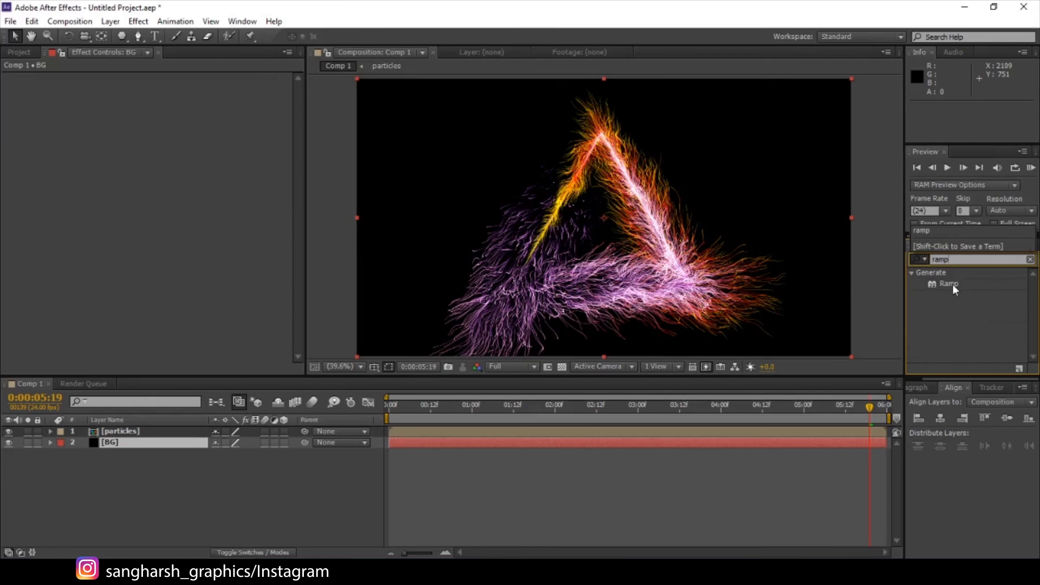
left_click_drag(952, 284, 139, 443)
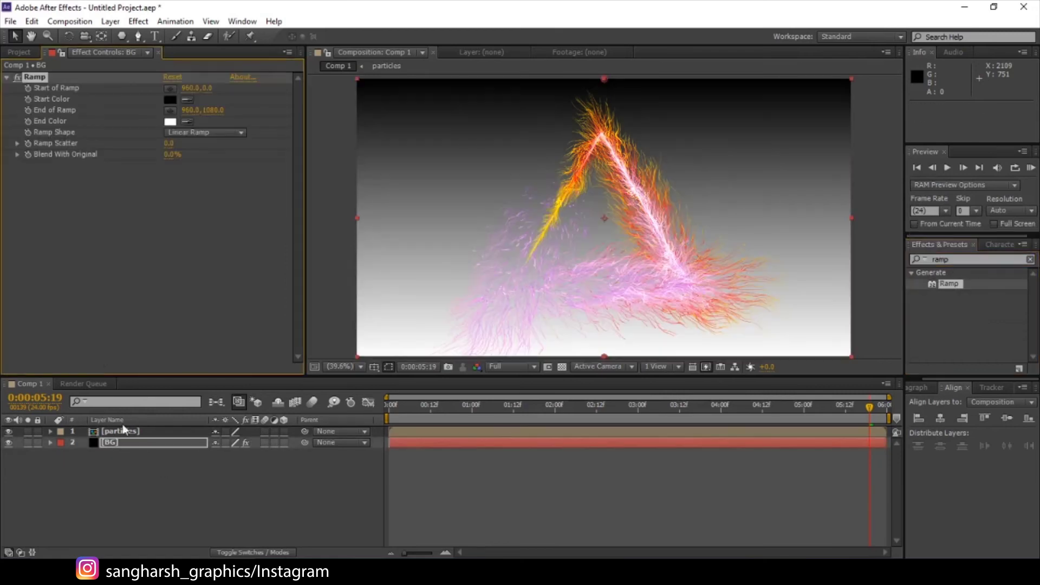
left_click(179, 132)
left_click(205, 162)
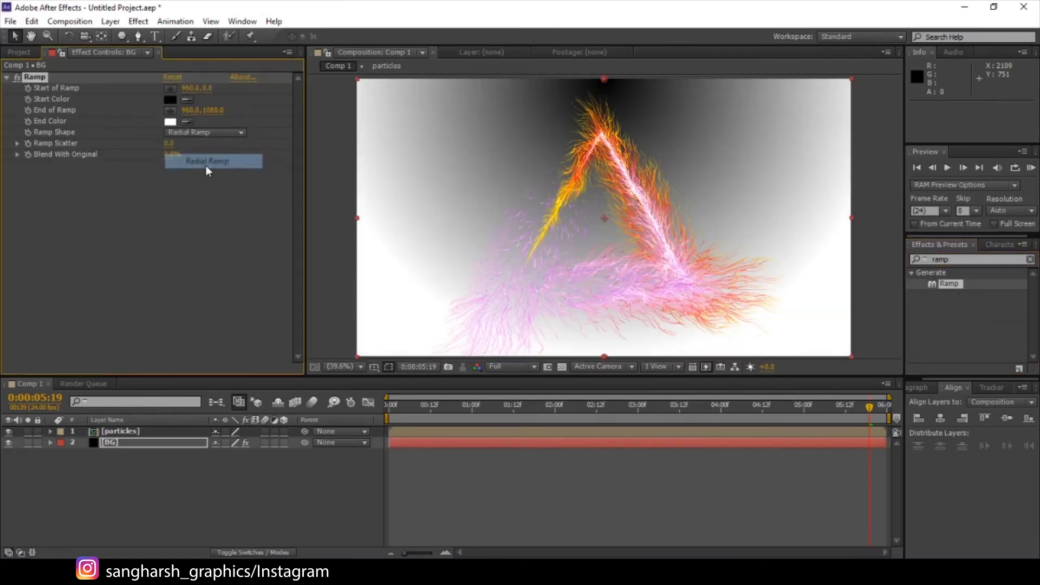
Set the BG layer's Ramp Start Color to dark grey 5B5B5B and its End Color to black
left_click(171, 99)
left_click_drag(739, 343, 591, 355)
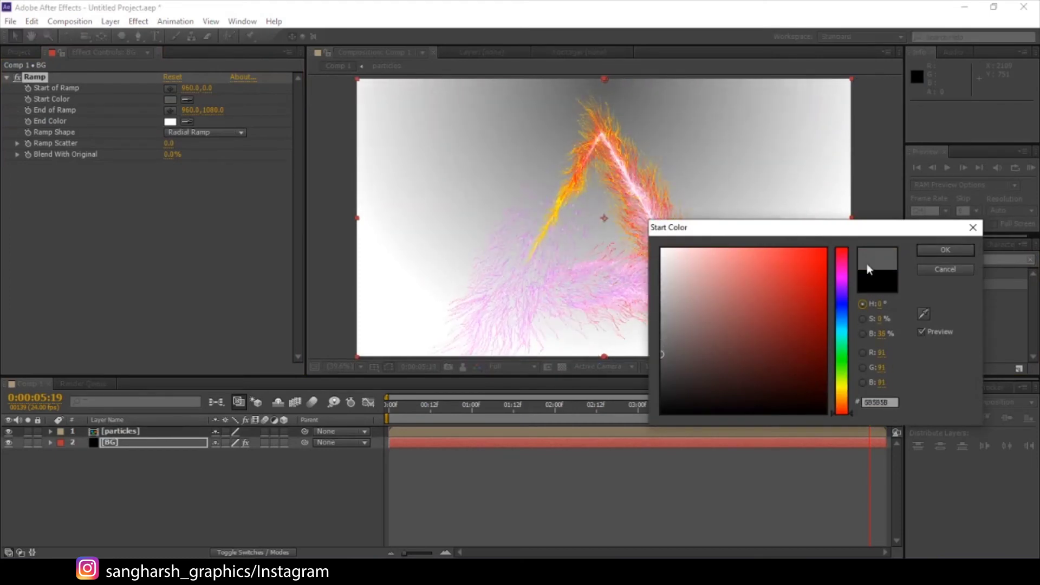
left_click(936, 254)
left_click(171, 122)
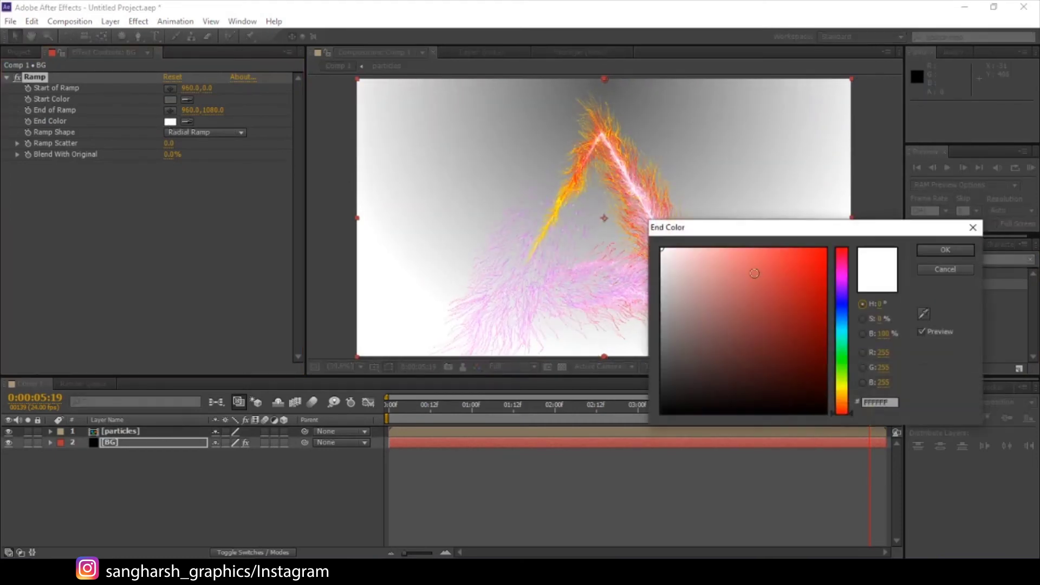
left_click(662, 412)
left_click(942, 250)
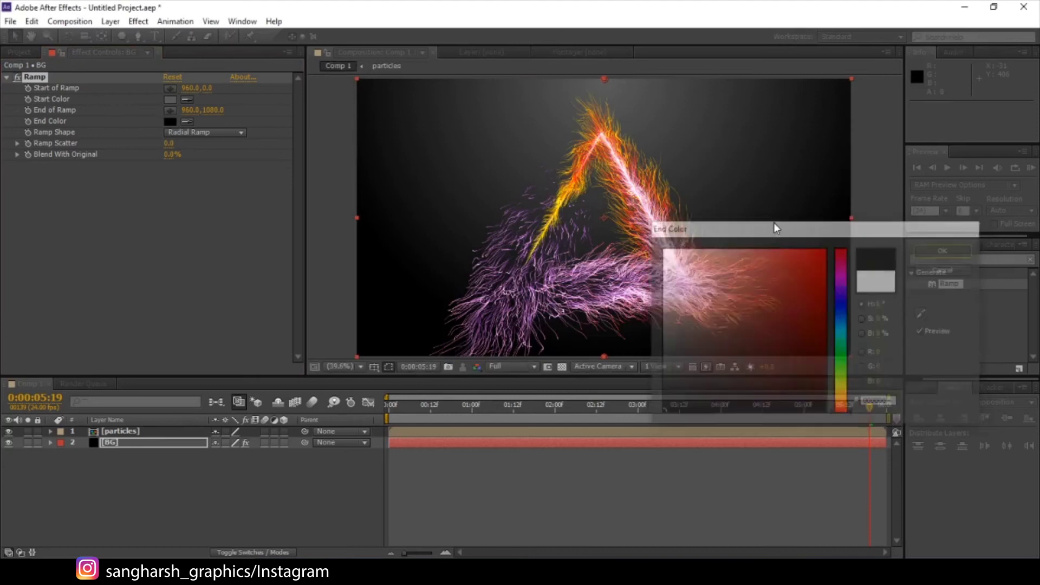
Place the Start of Ramp at the frame's centre (about 963.9, 540.0) and move the End of Ramp beyond the lower-left corner
left_click(170, 88)
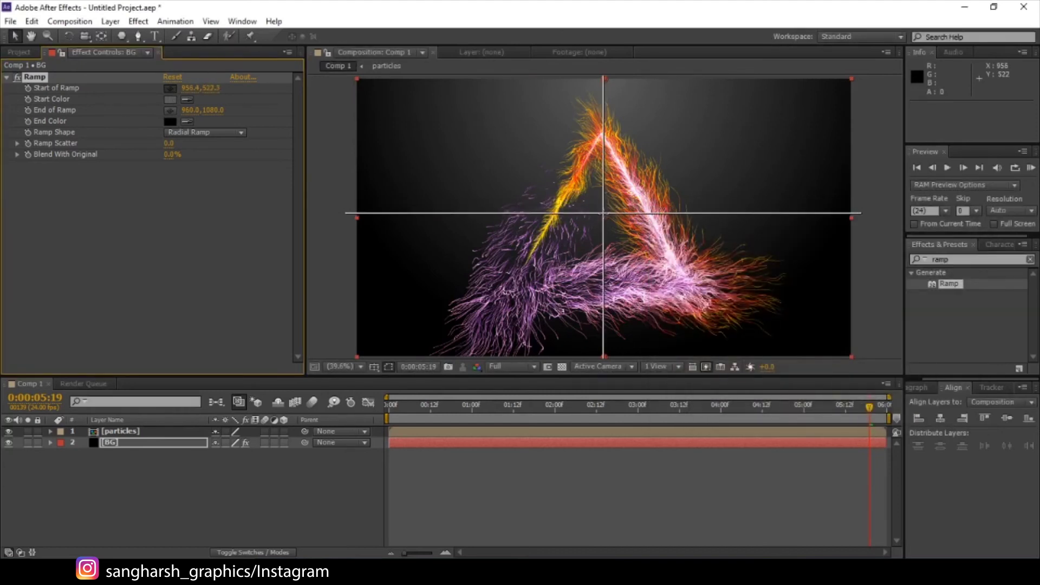
left_click(602, 217)
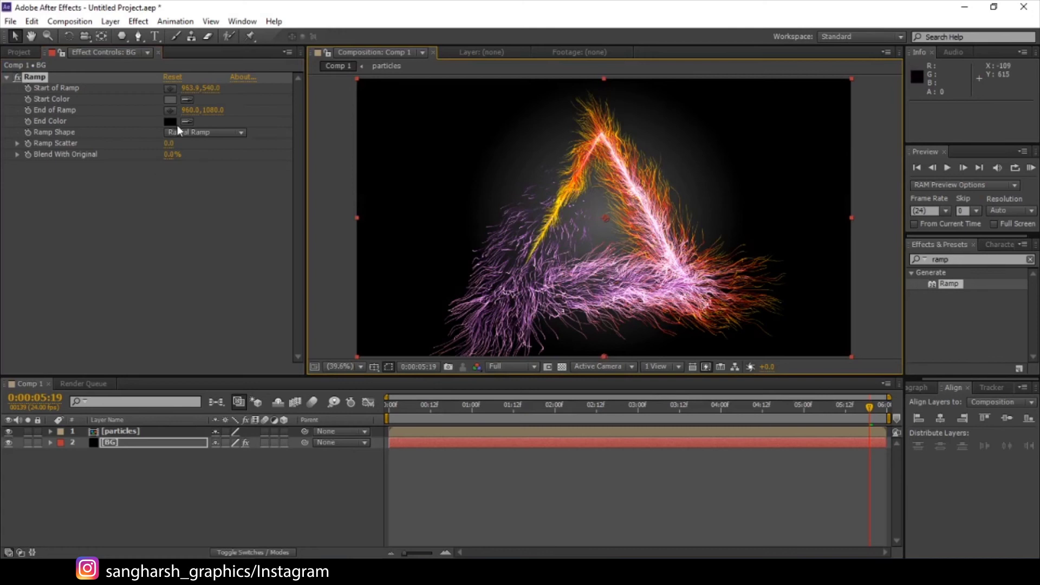
key("comma")
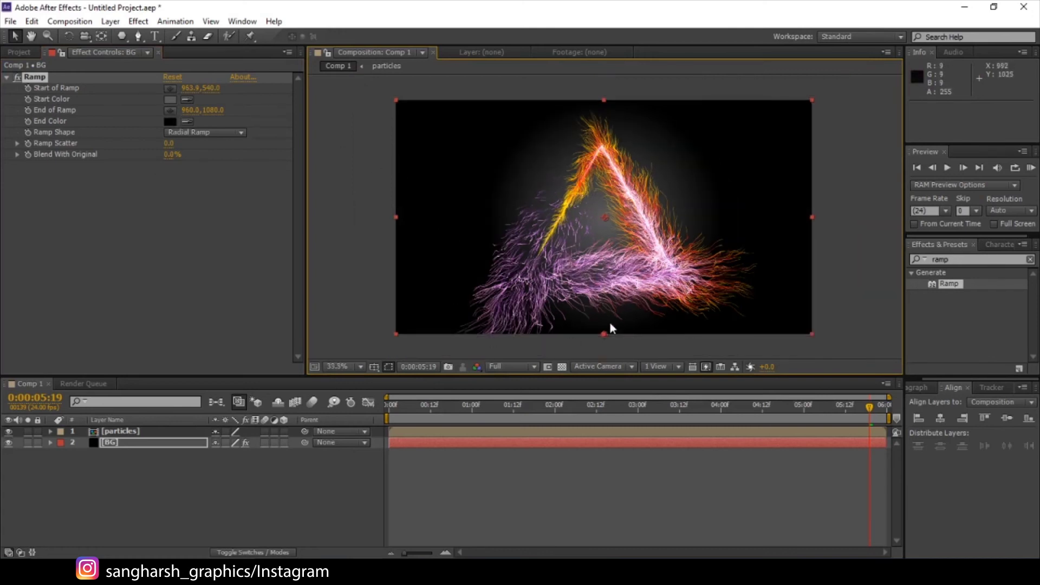
mouse_move(604, 334)
left_mouse_down()
mouse_move(297, 359)
mouse_move(329, 369)
mouse_move(370, 339)
mouse_move(340, 357)
mouse_move(392, 339)
mouse_move(369, 347)
left_mouse_up()
Darken the Ramp's Start Color to about 3F3F3F and move the End of Ramp to about -3.0, 1083.0 at the lower-left corner
left_click(171, 100)
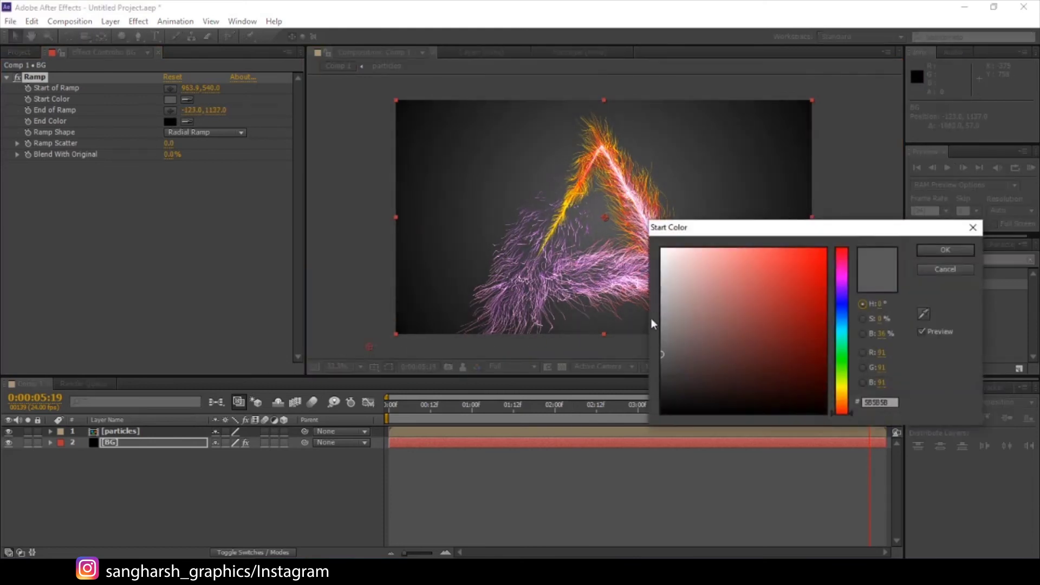
left_click_drag(671, 356, 645, 372)
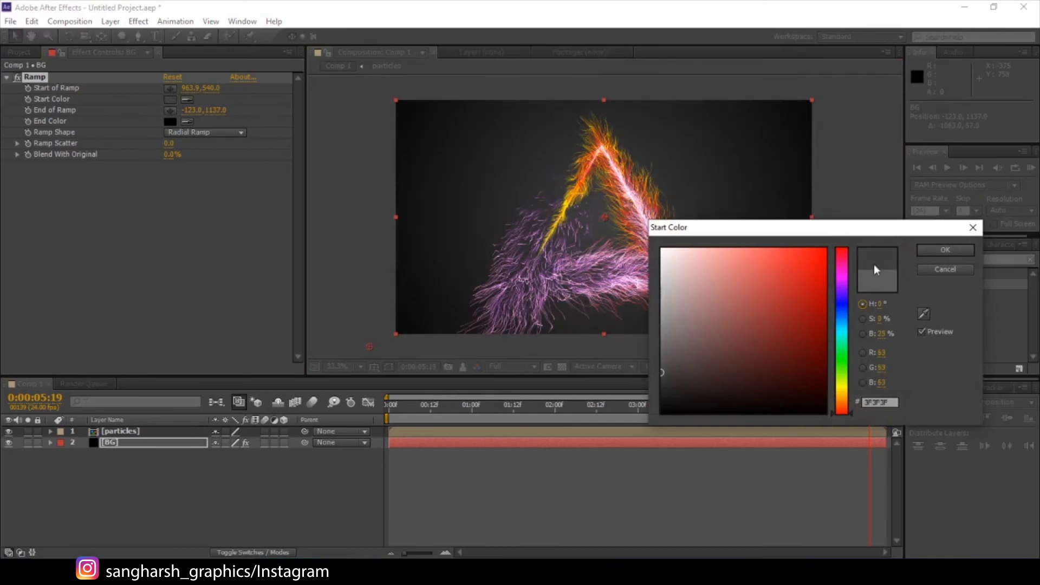
left_click(928, 254)
left_click_drag(374, 349, 400, 336)
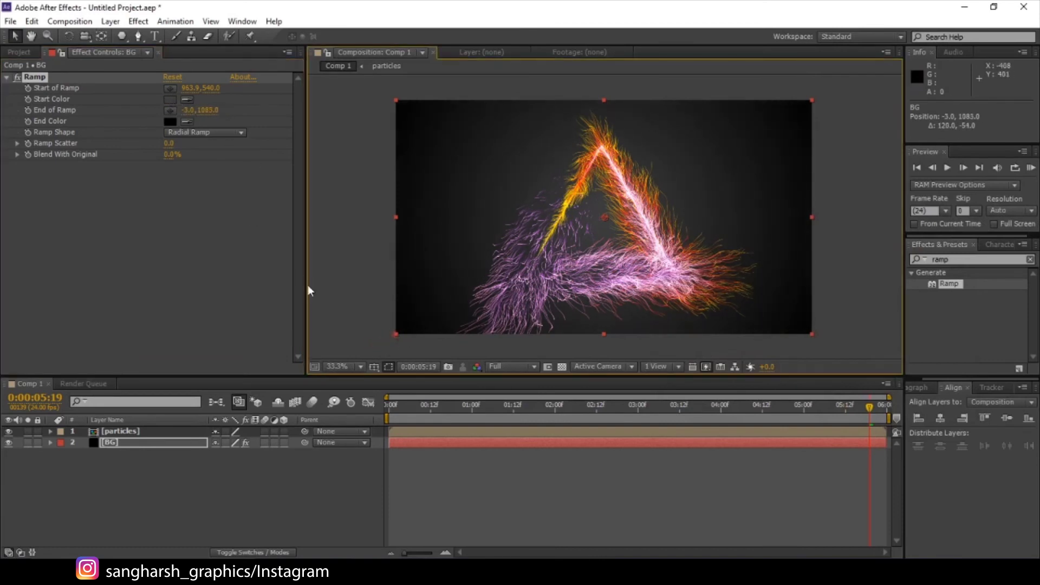
left_click(170, 99)
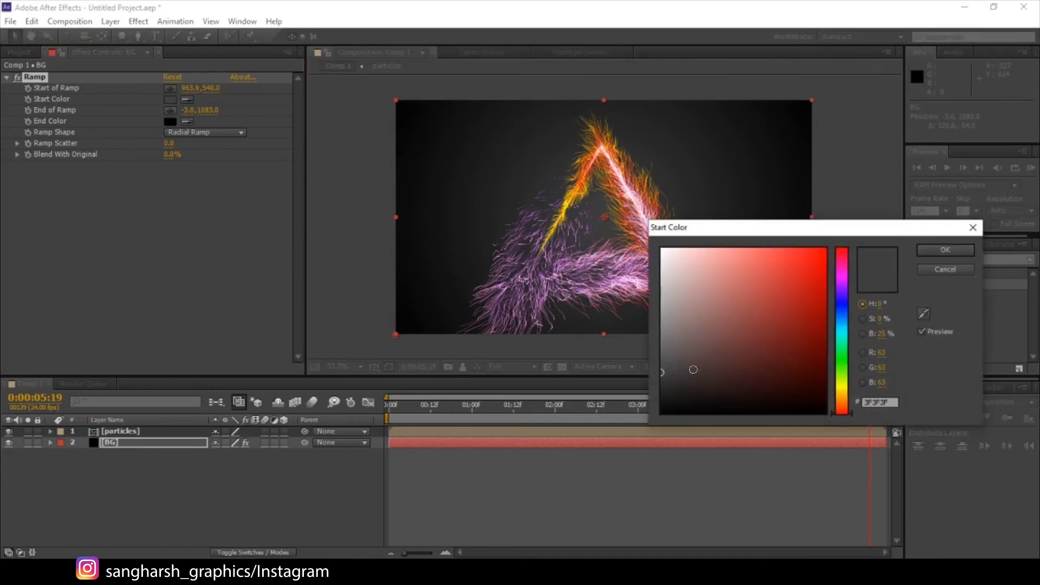
left_click(944, 251)
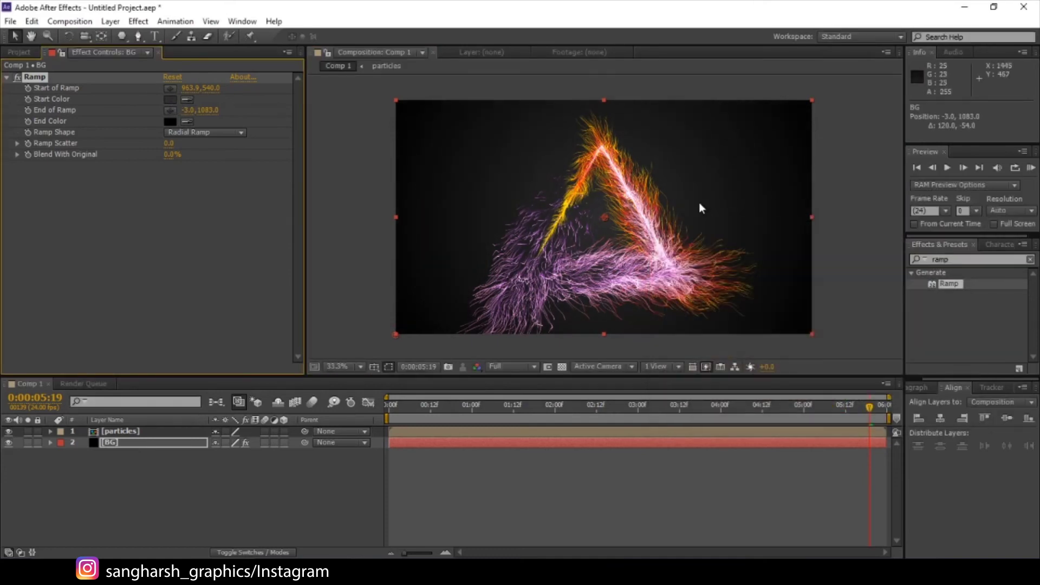
Scrub Comp 1 through 0:00:04:07 and 0:00:04:22 to 0:00:05:09 to check the trails over the gradient
left_click(424, 428)
mouse_move(422, 428)
left_mouse_down()
mouse_move(420, 414)
mouse_move(745, 466)
left_mouse_up()
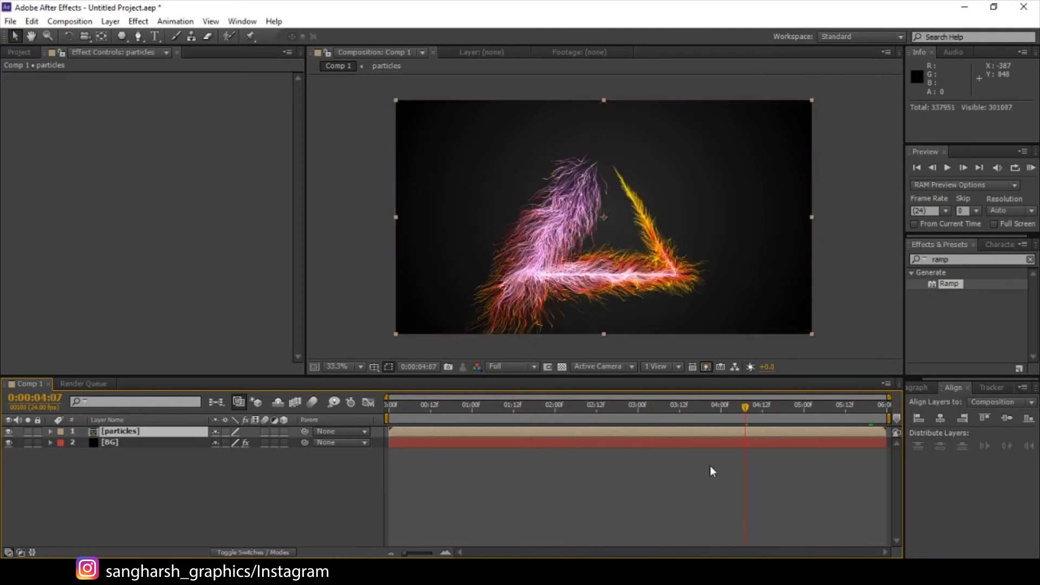
left_click(796, 405)
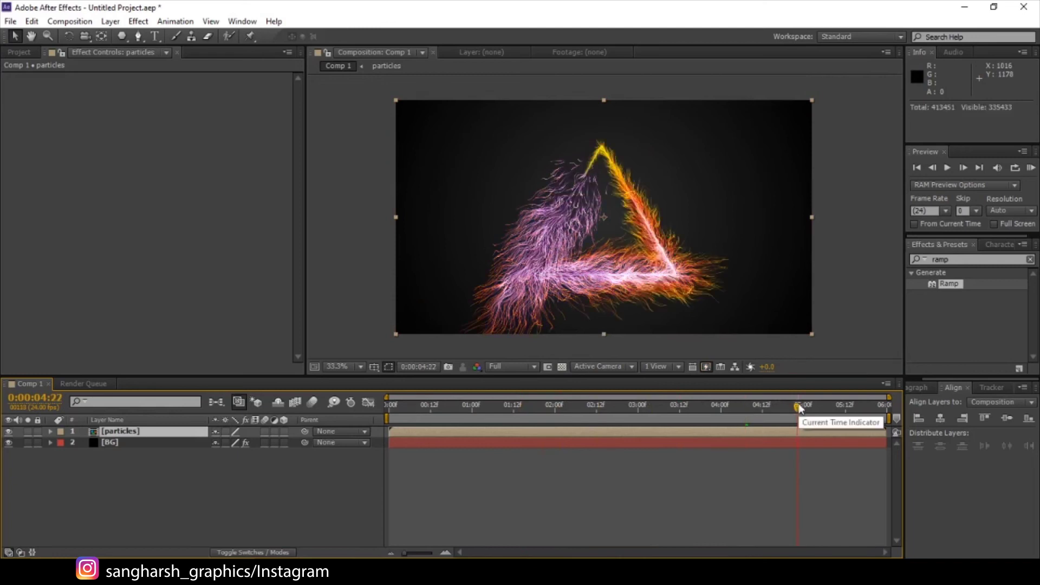
left_click_drag(791, 405, 835, 420)
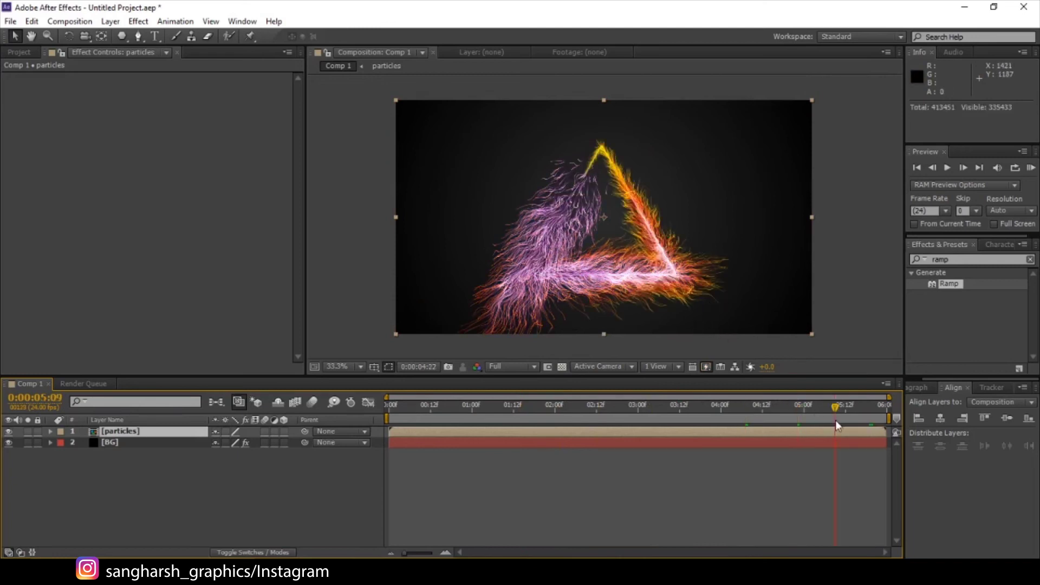
Open the particles composition and expand the Emitter source layer to examine its motion path
double_click(117, 432)
left_click(121, 442)
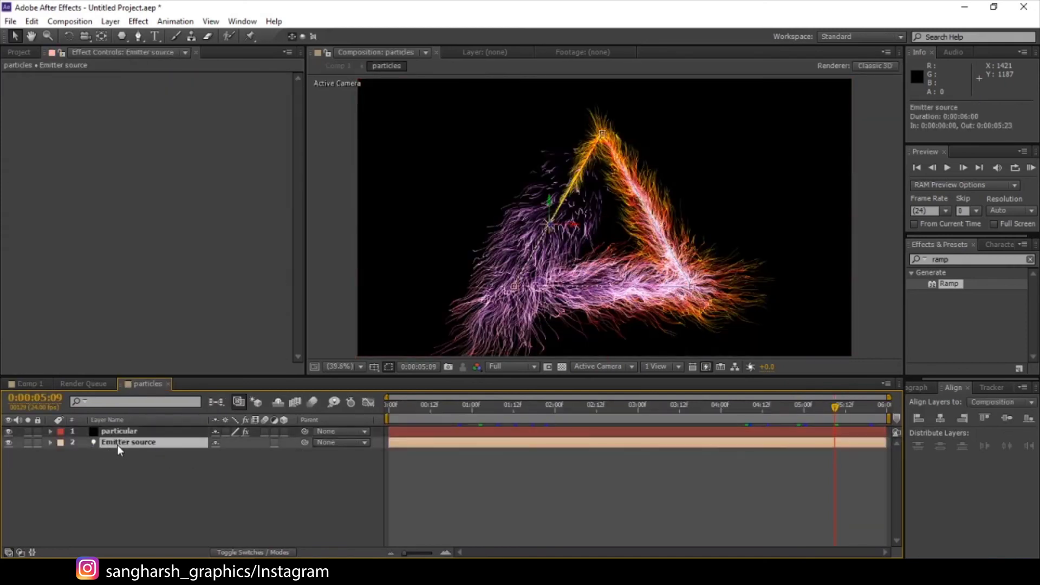
left_click(51, 442)
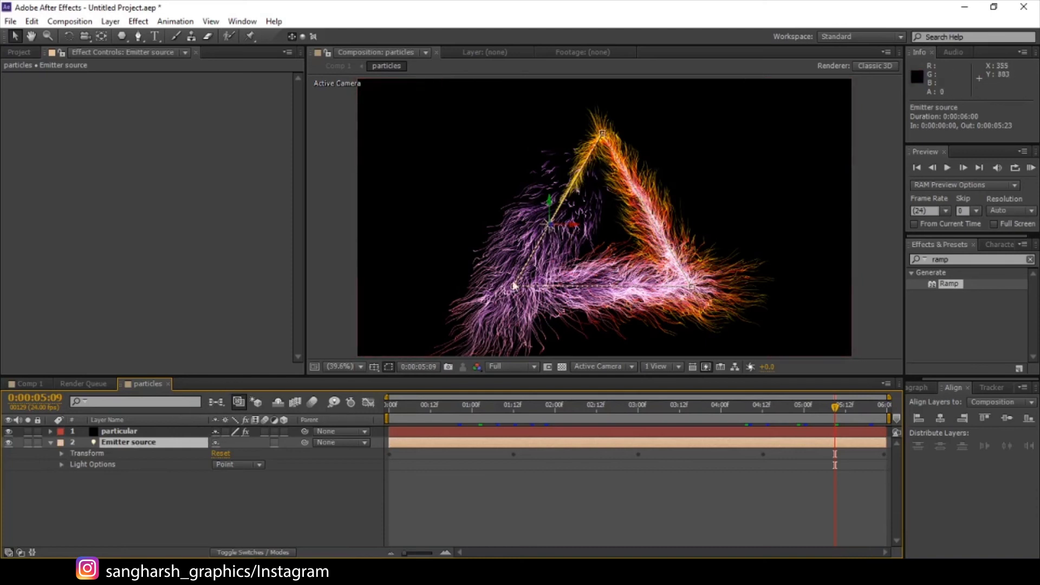
Try scaling the particular layer down to about 77%, and undo the change
left_click(184, 433)
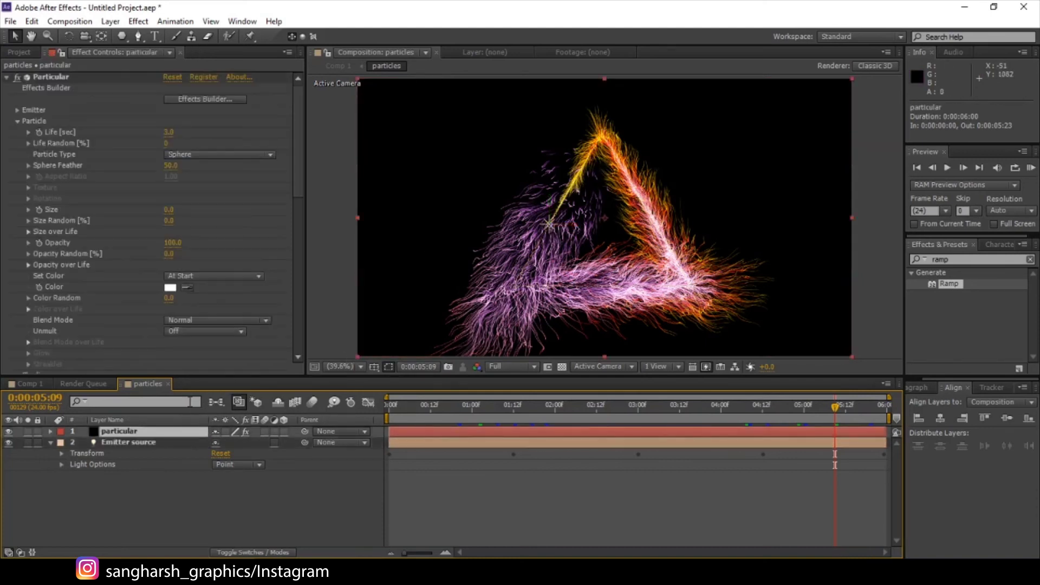
key("s")
left_click_drag(234, 445, 508, 323)
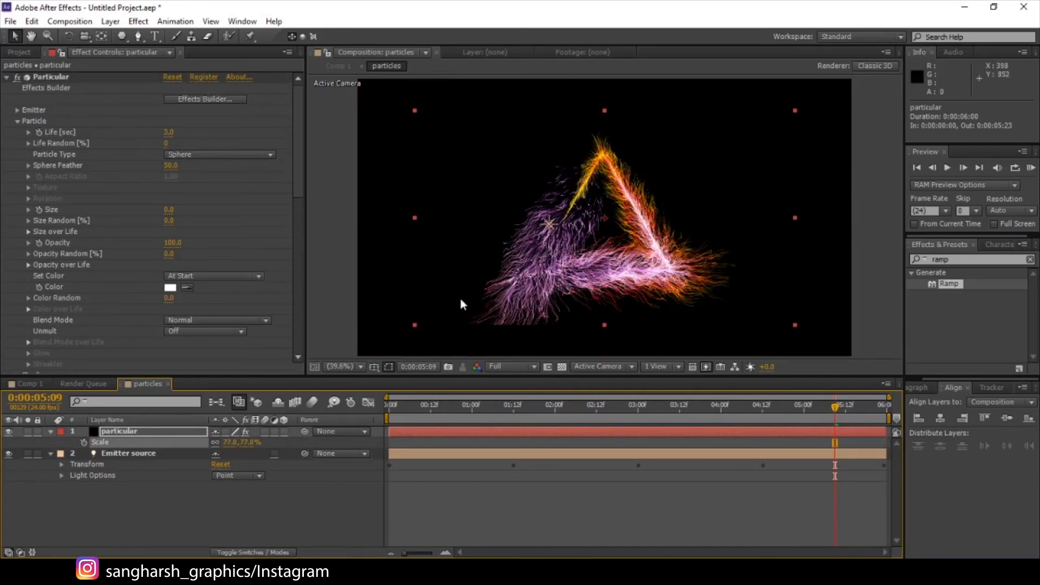
key("ctrl+z")
Try moving the lower-left point of the Emitter source motion path upward, check the trail over time, and undo the change
left_click(134, 453)
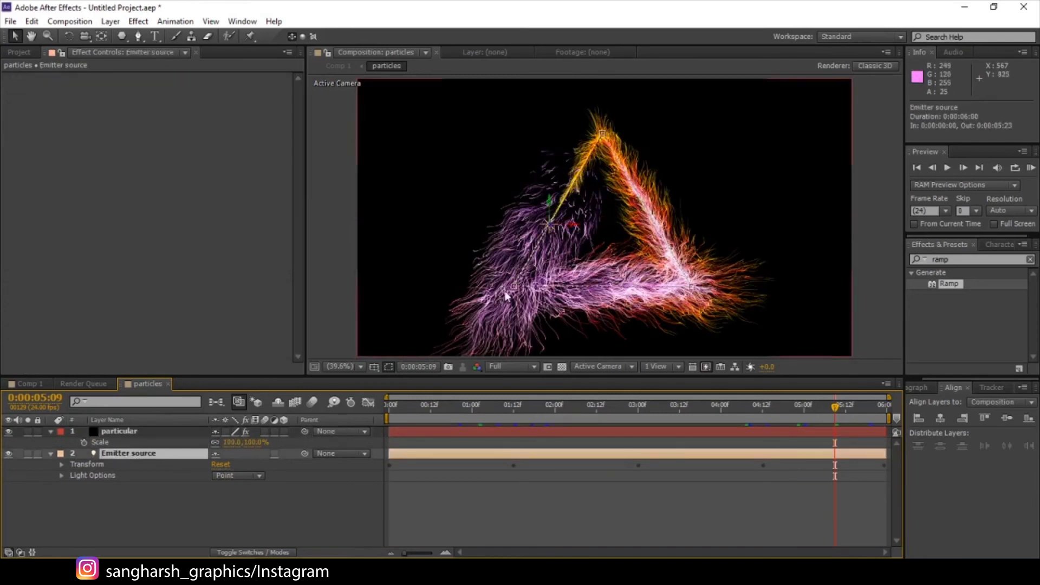
left_click_drag(515, 286, 515, 255)
left_click(478, 406)
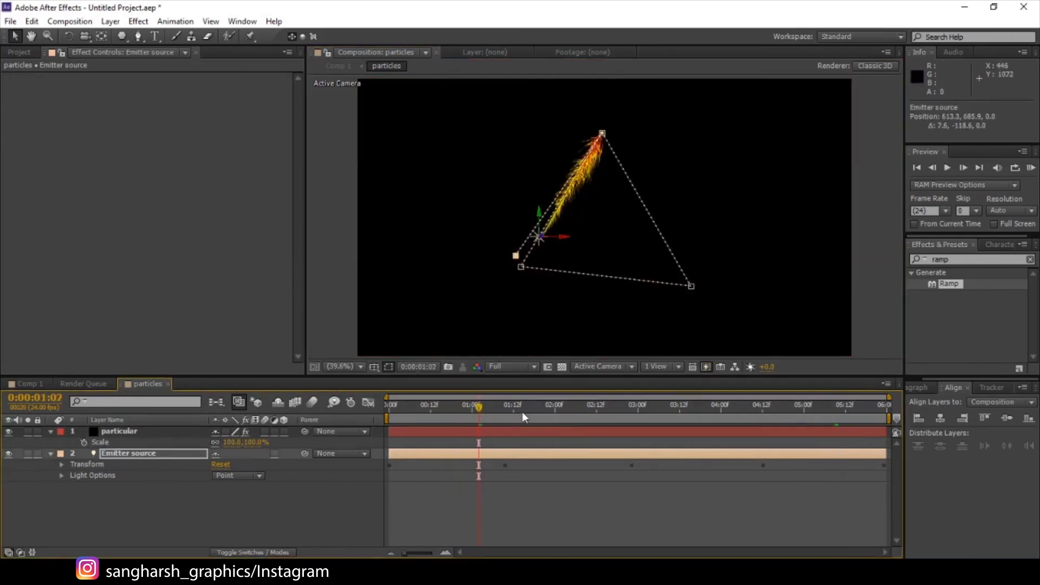
left_click_drag(522, 412, 599, 413)
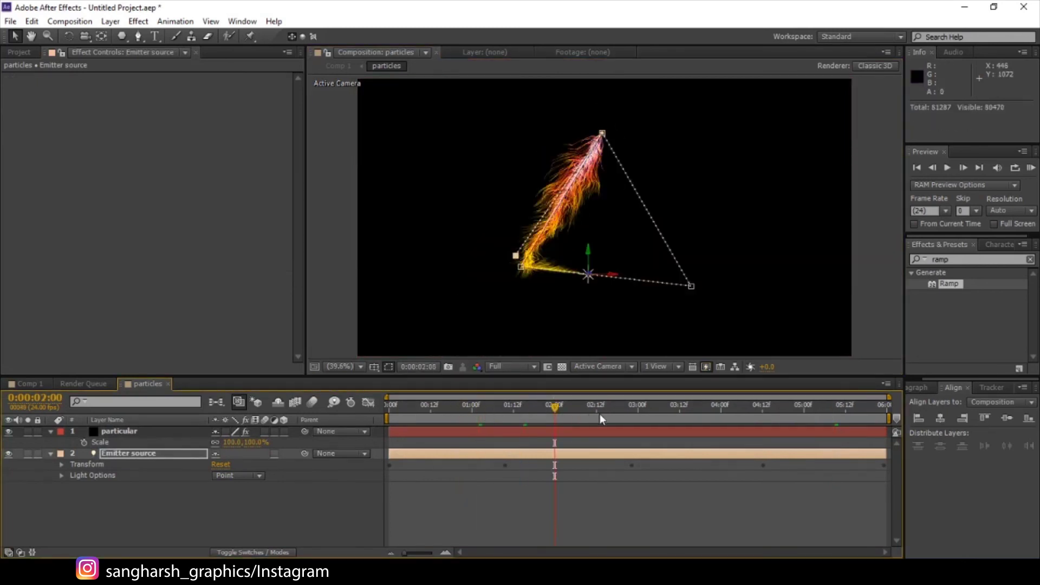
left_click(669, 405)
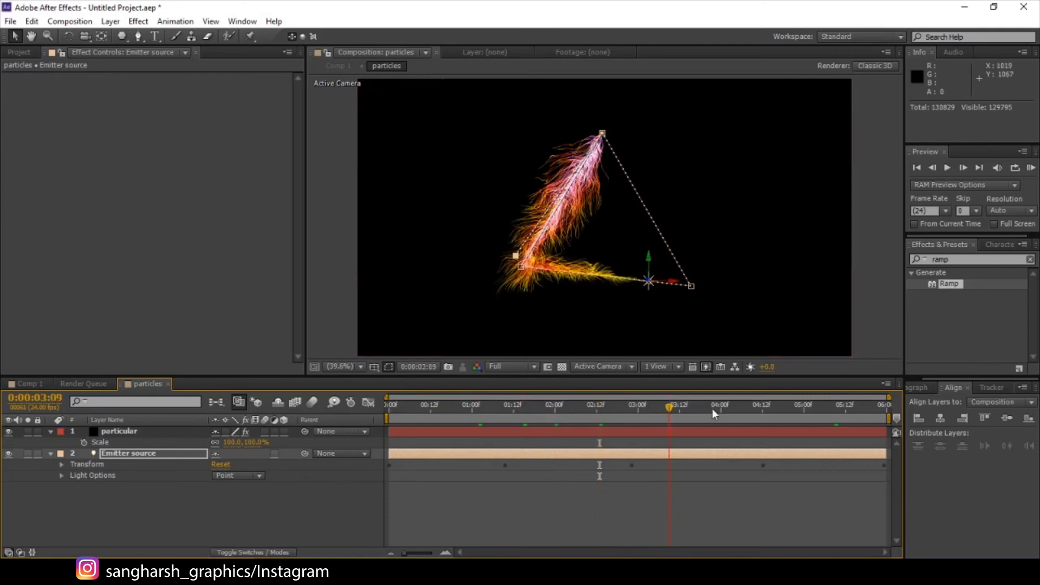
left_click(834, 406)
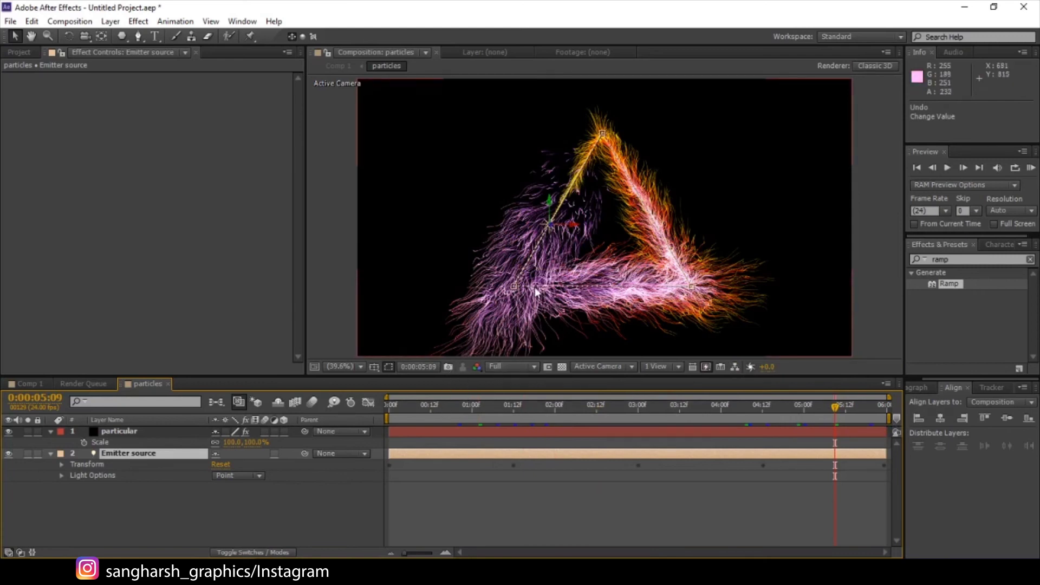
Scrub the animation in the particles composition, return to Comp 1, and scrub it to 0:00:04:09
left_click_drag(430, 416, 610, 427)
left_click_drag(672, 437, 745, 434)
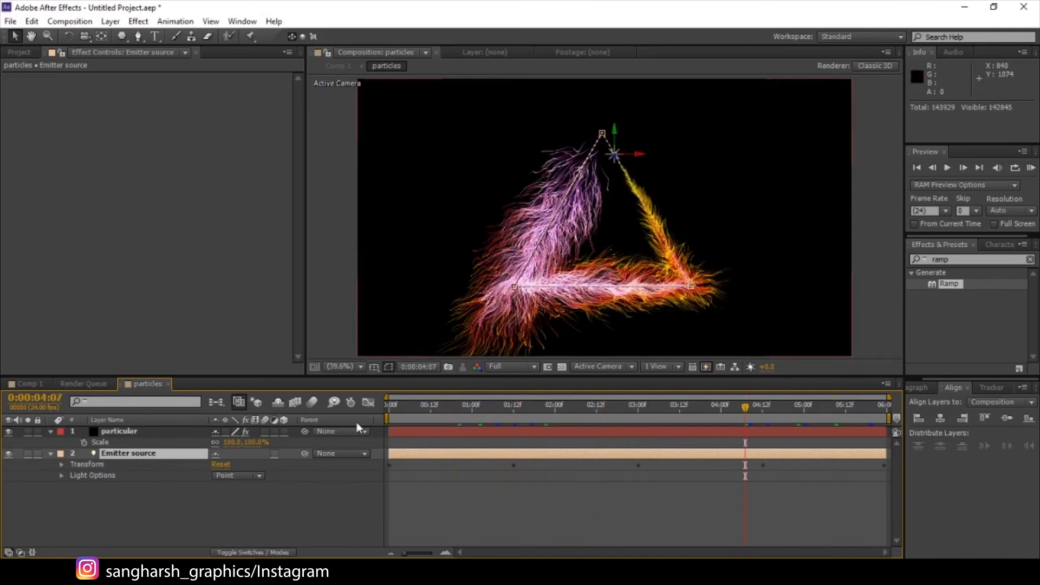
left_click(48, 386)
left_click(122, 484)
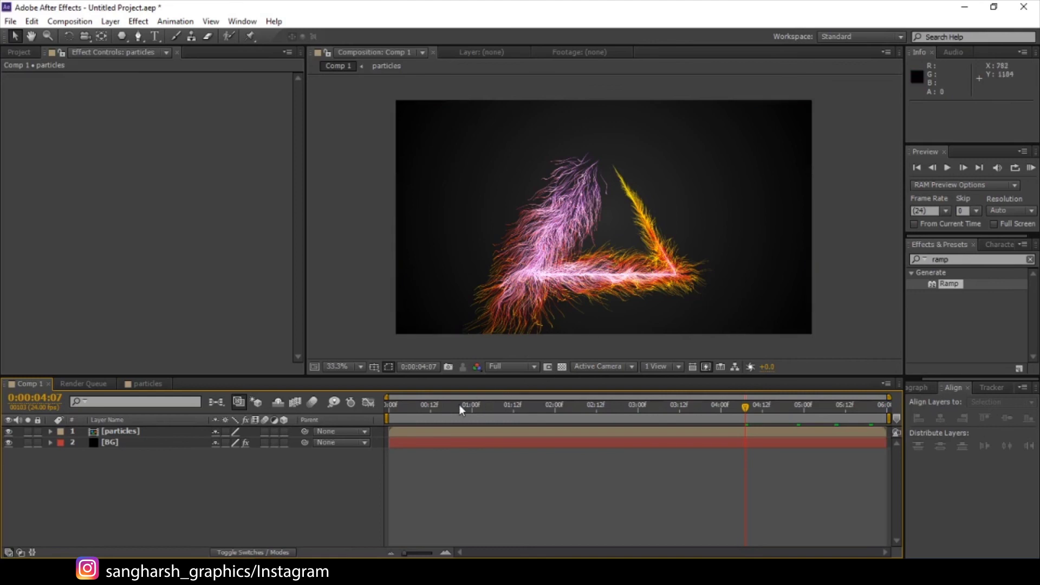
left_click_drag(459, 405, 753, 415)
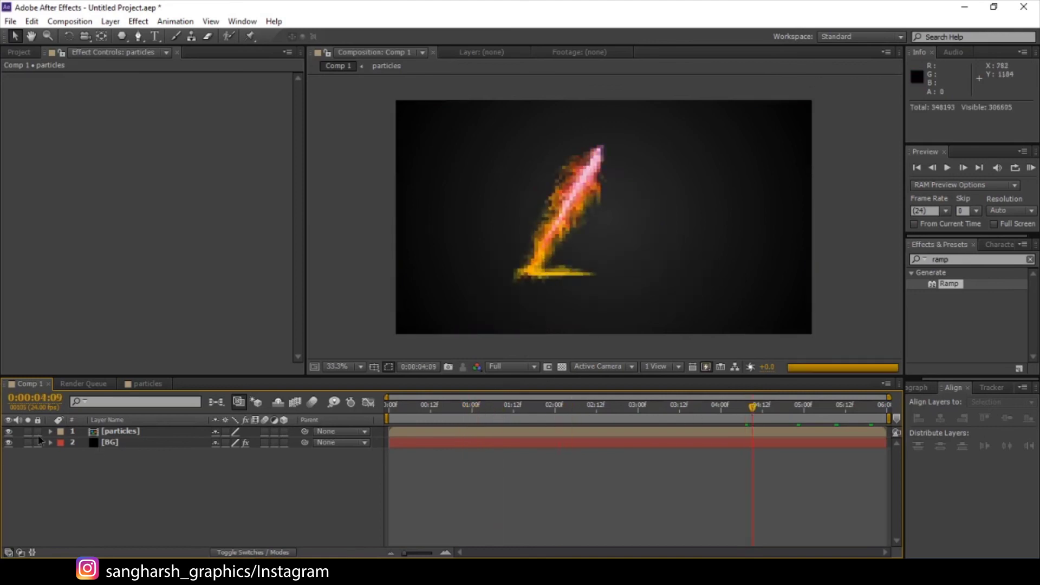
Duplicate the particular layer inside the particles composition
double_click(122, 432)
left_click(122, 429)
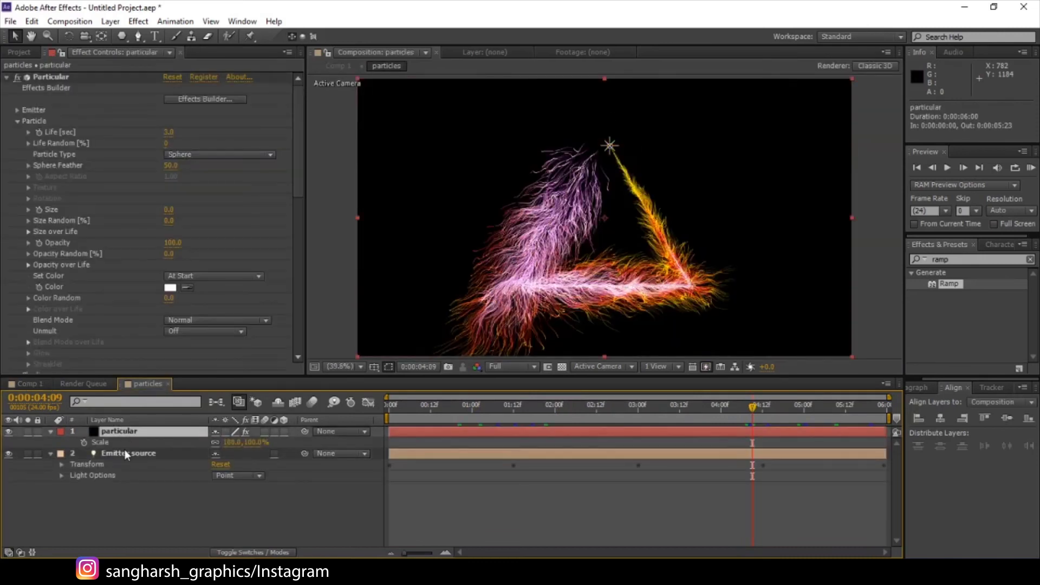
left_click(125, 453, "shift")
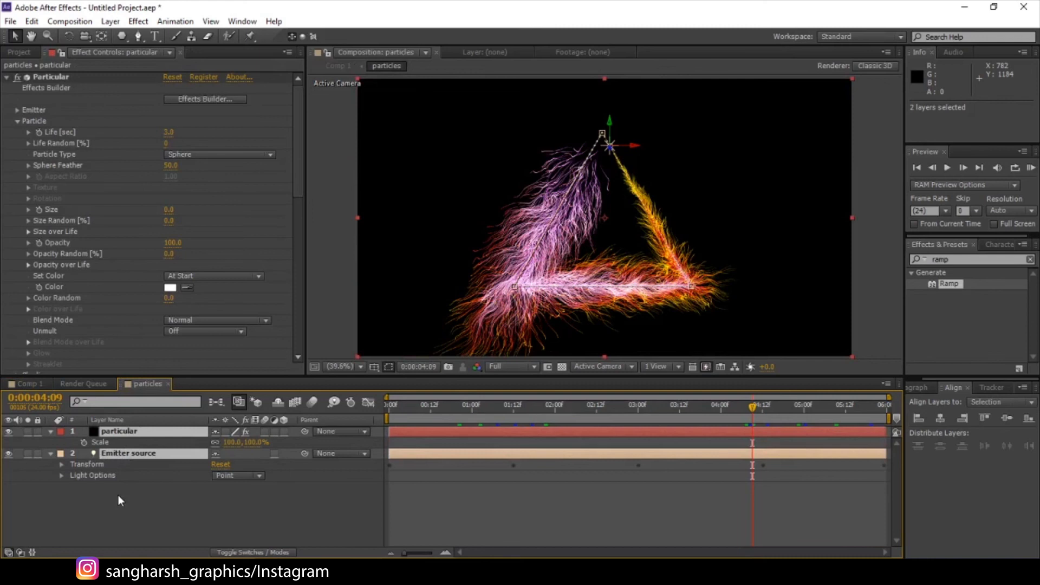
left_click(126, 431)
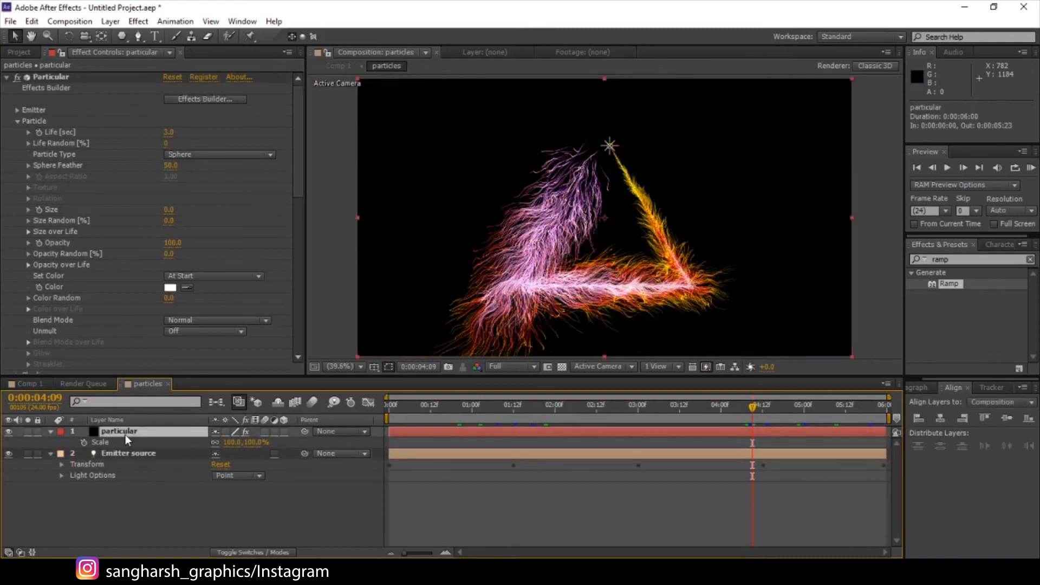
key("ctrl+d")
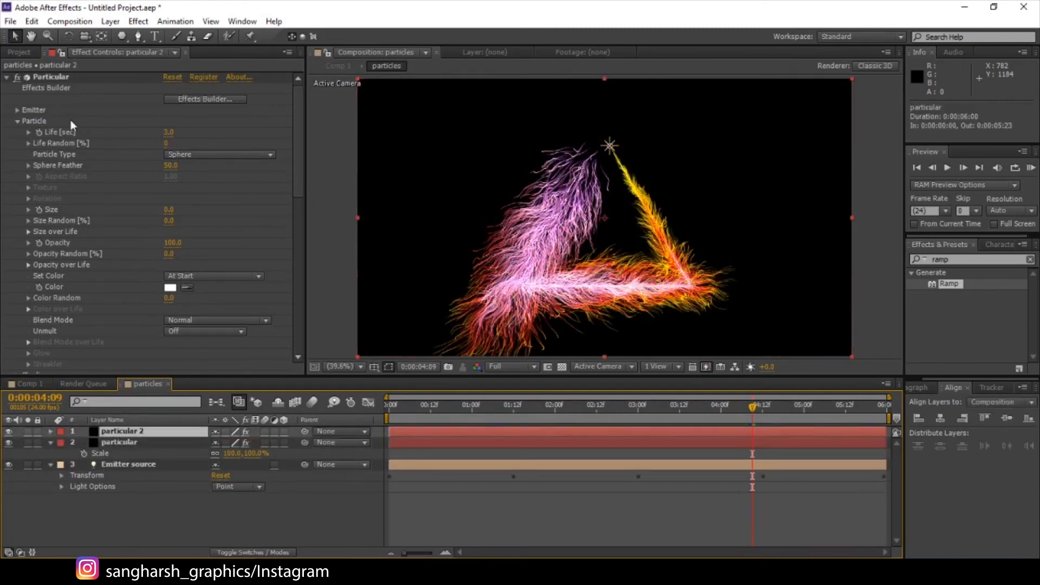
Set Emit to Off in the Aux System of the duplicated particular layer
scroll(48, 243, "down", 3)
scroll(47, 242, "down", 1)
left_click(210, 266)
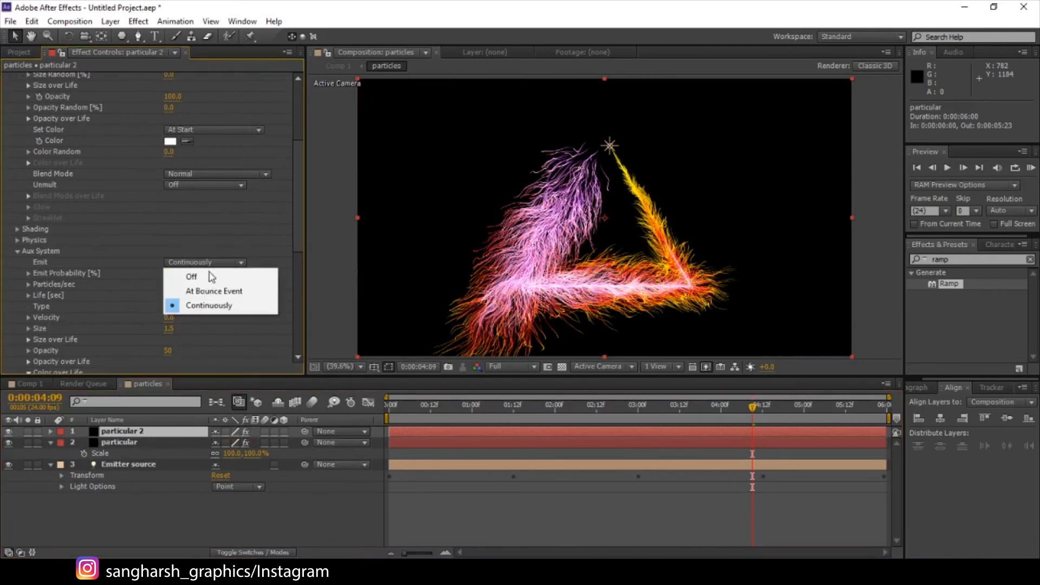
left_click(204, 275)
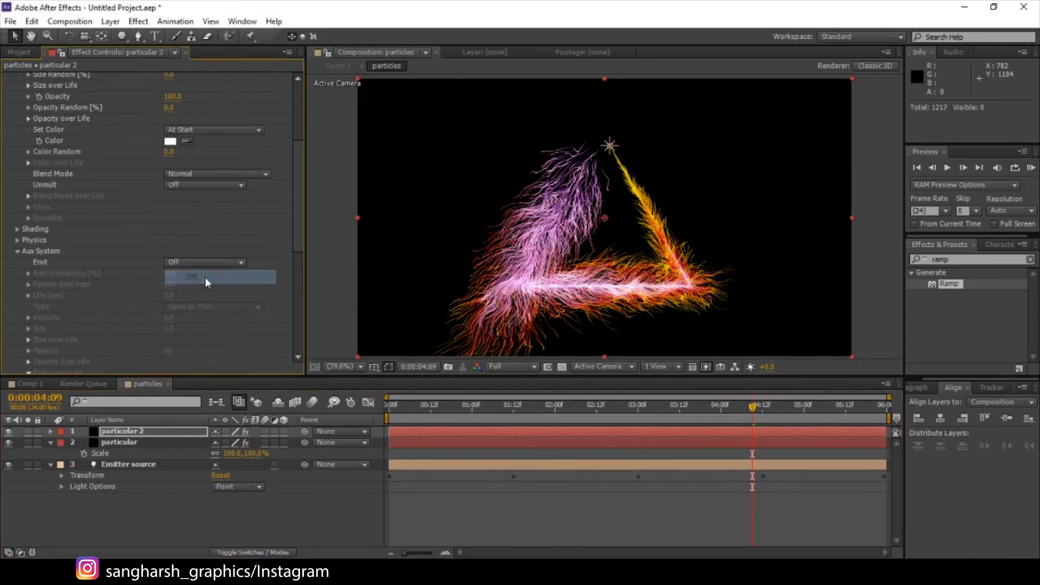
Set the Particle Size of the particular 2 layer to 3
left_click(18, 251)
scroll(53, 244, "up", 5)
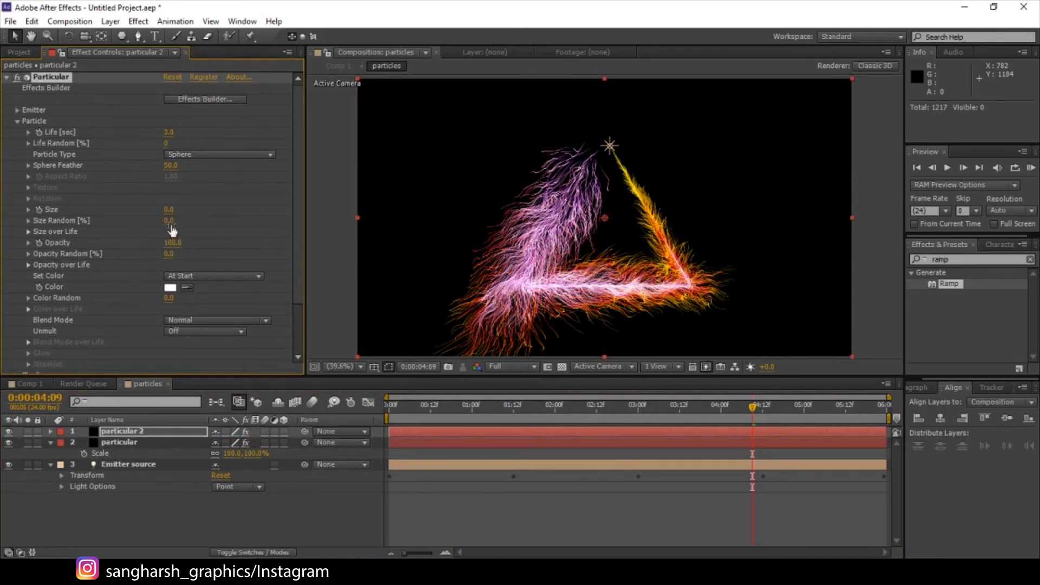
left_click_drag(170, 209, 176, 210)
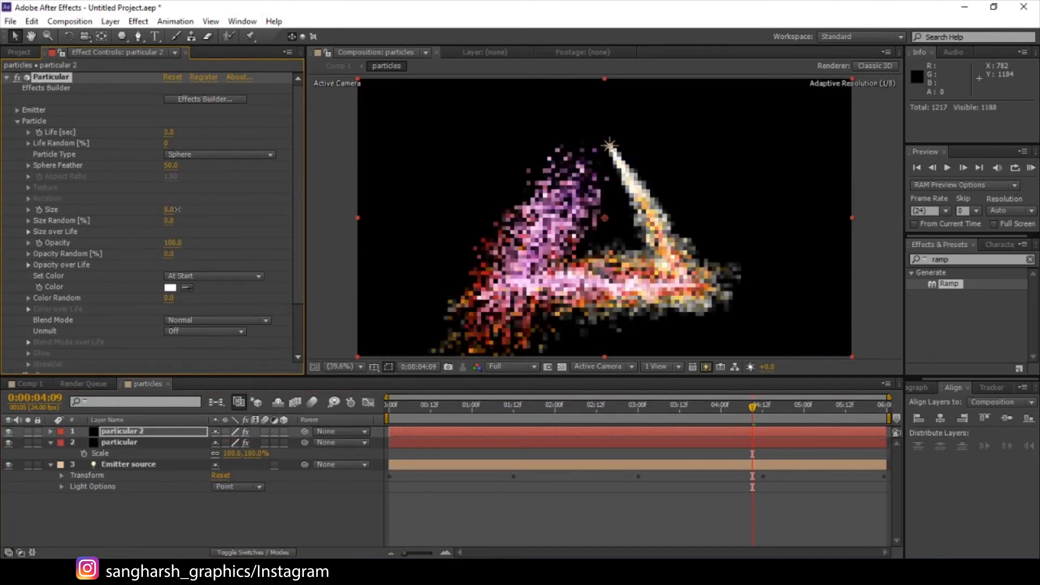
left_click(170, 211)
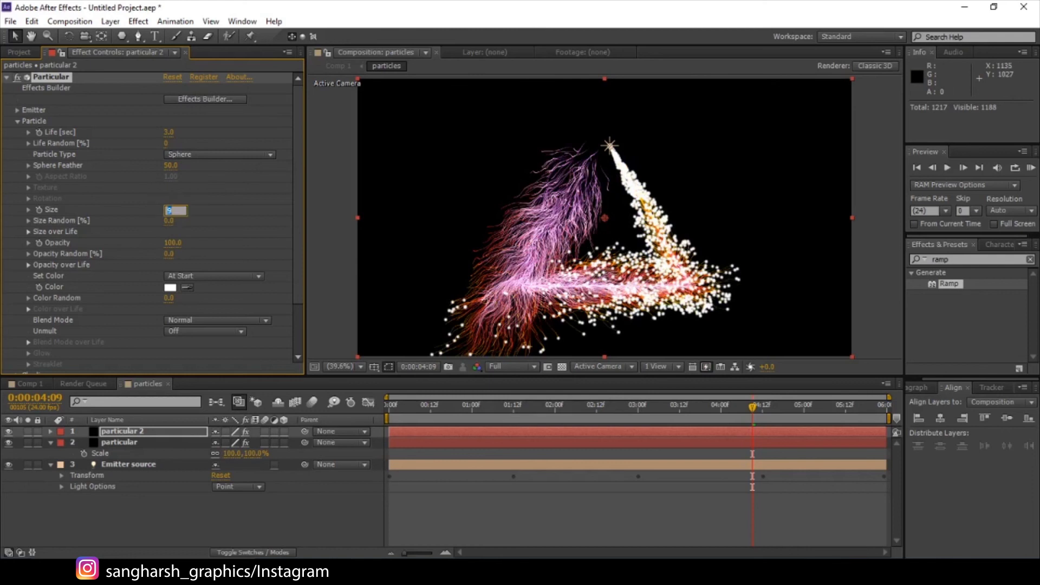
type("3")
key("Return")
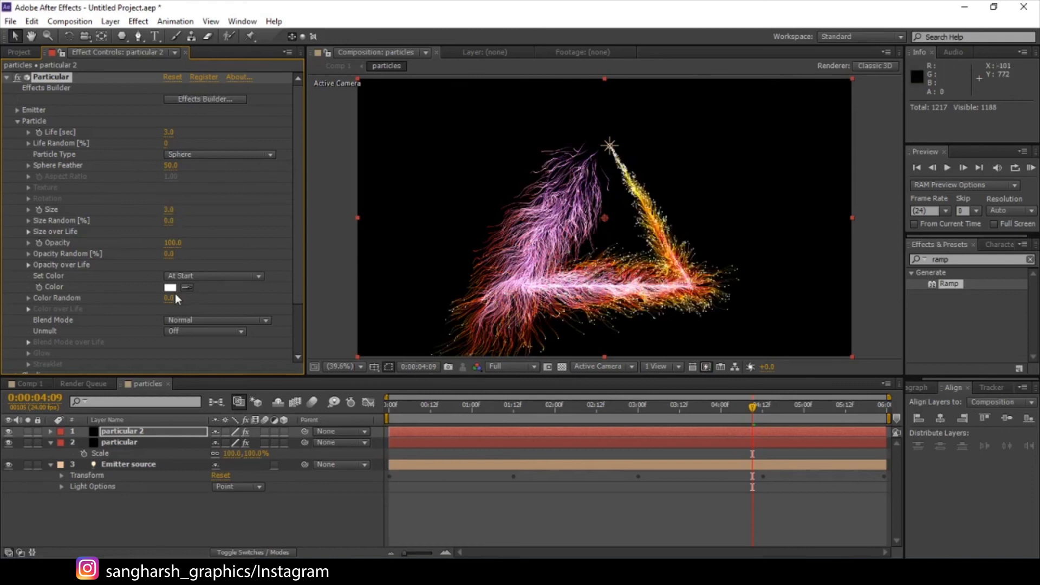
Set the particles' Set Color to Over Life and apply the yellow-red-pink-purple preset to Color over Life
left_click(211, 276)
left_click(209, 305)
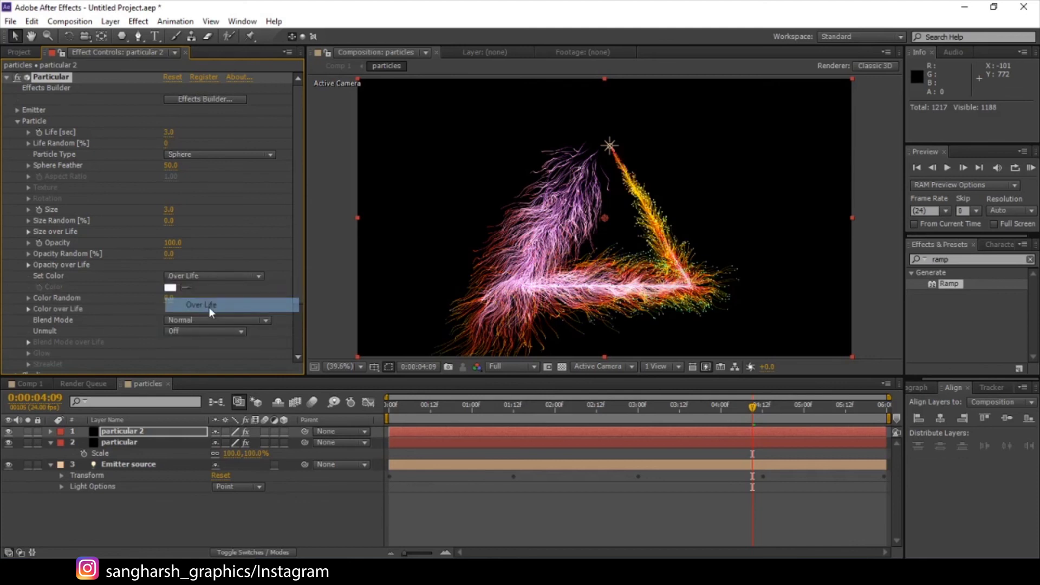
left_click(27, 309)
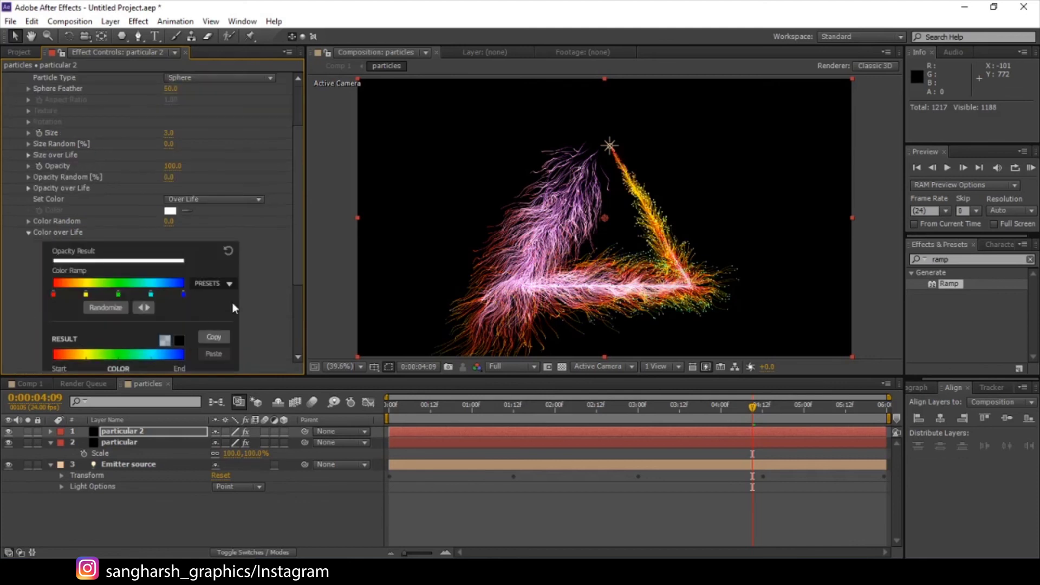
left_click(228, 283)
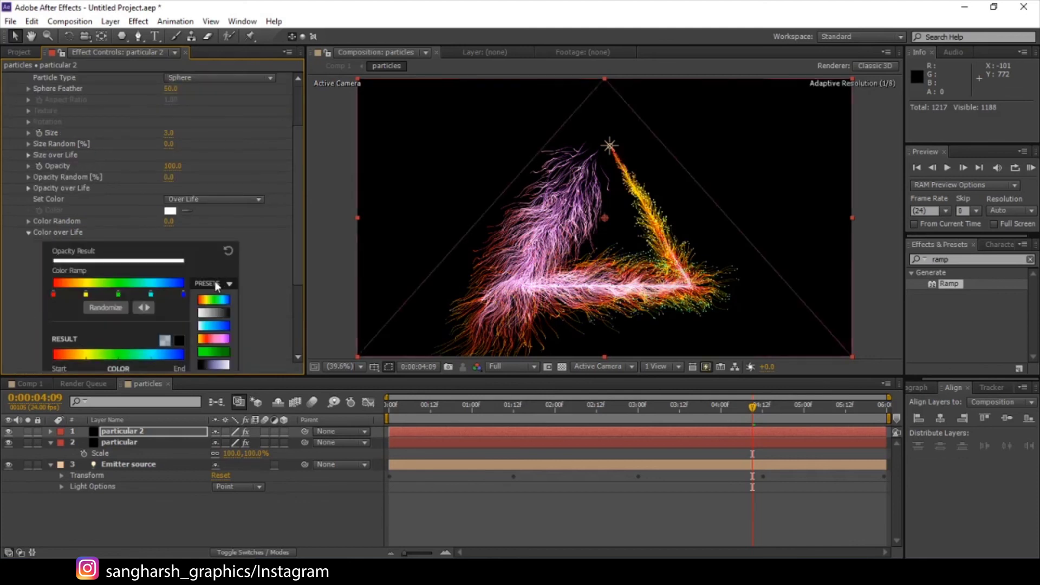
left_click(213, 338)
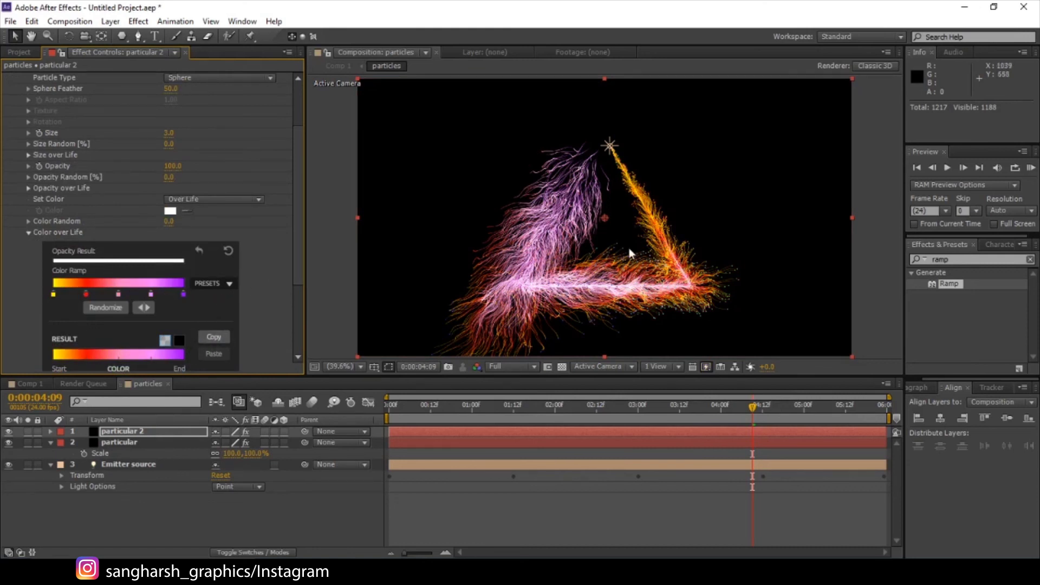
Keep Particle Type as Sphere and set the Sphere Feather of particular 2 to 59
left_click(222, 78)
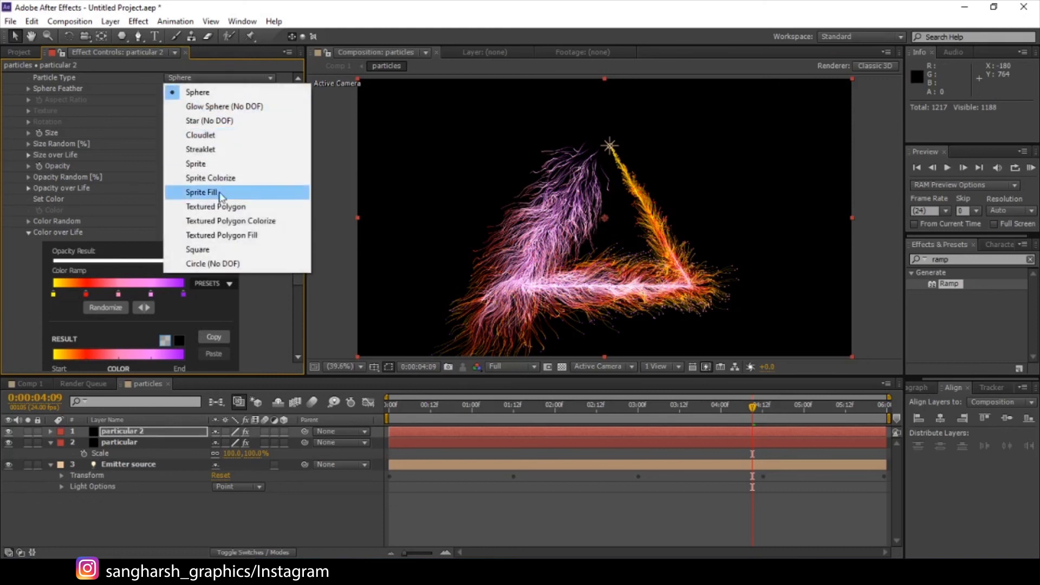
left_click(199, 92)
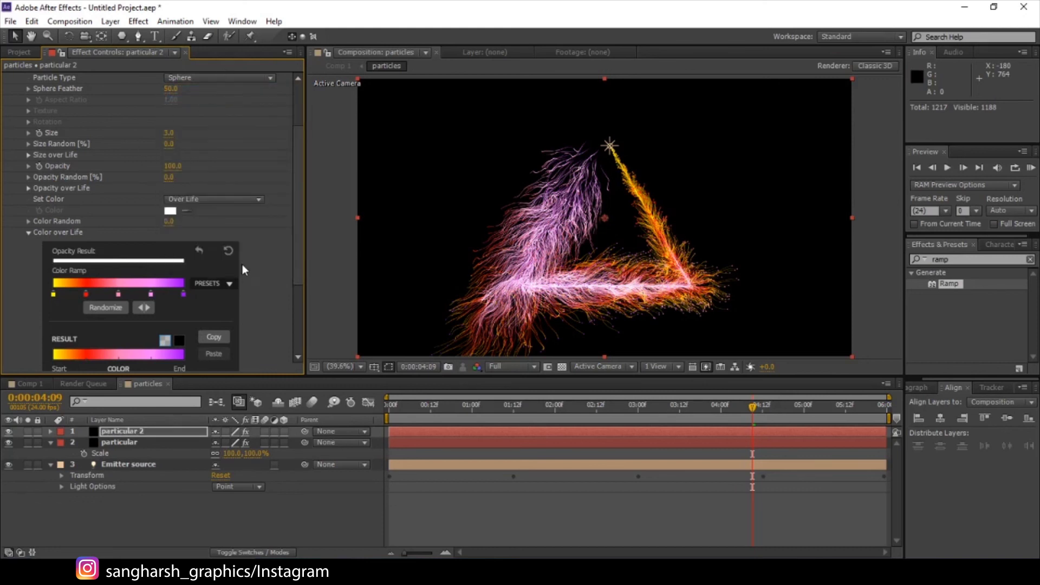
left_click(30, 233)
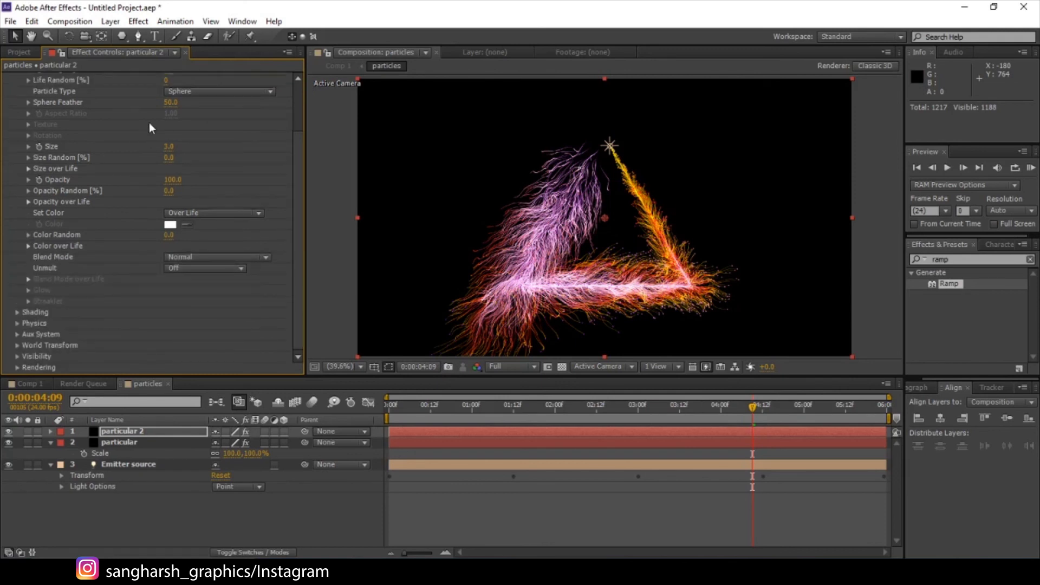
left_click_drag(170, 103, 178, 104)
key("slash")
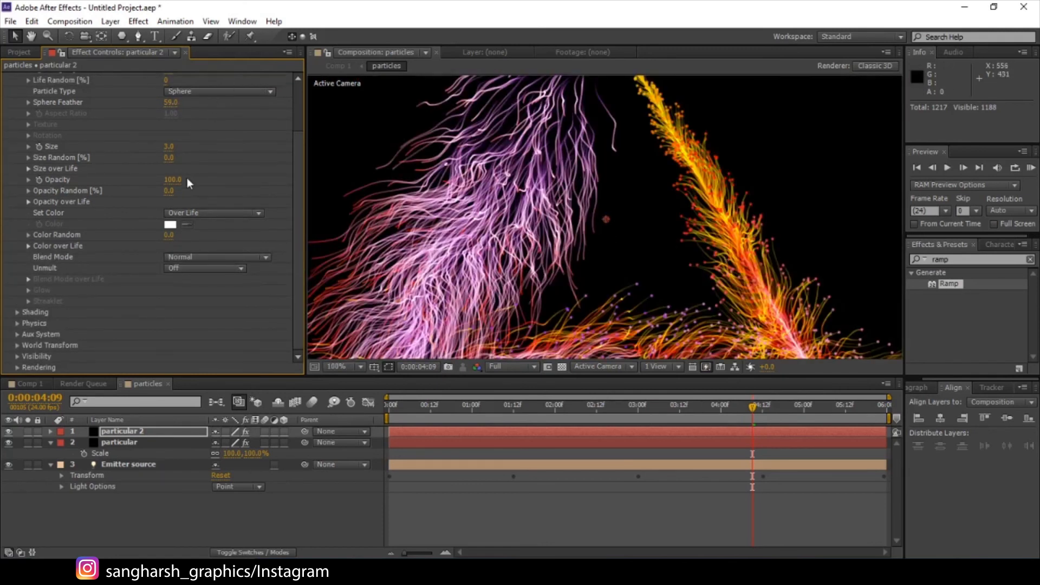
Apply the preset that fades in and out to Opacity over Life and reshape the start of its curve
left_click(28, 191)
left_click(26, 219)
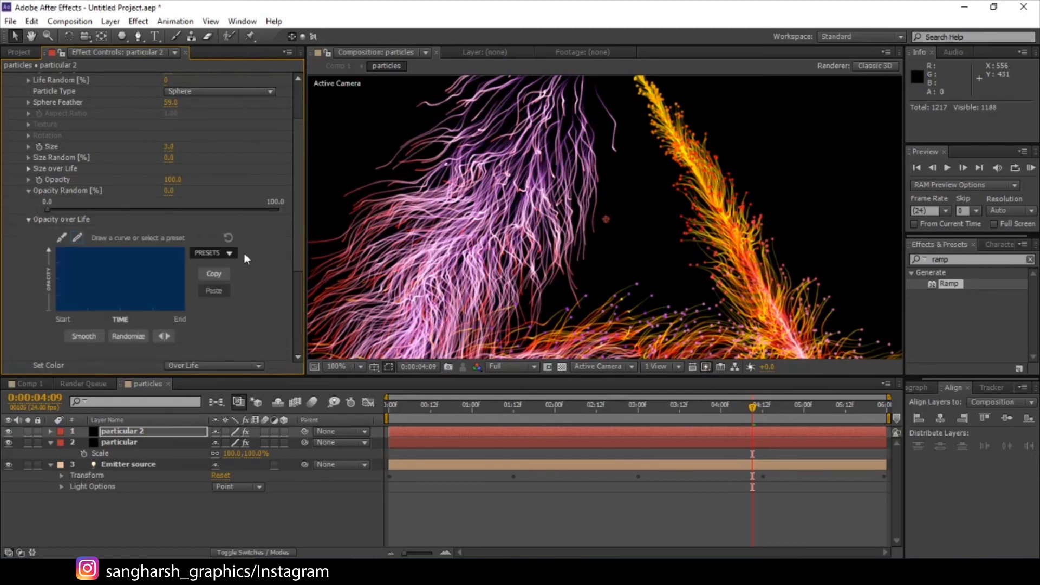
left_click(216, 307)
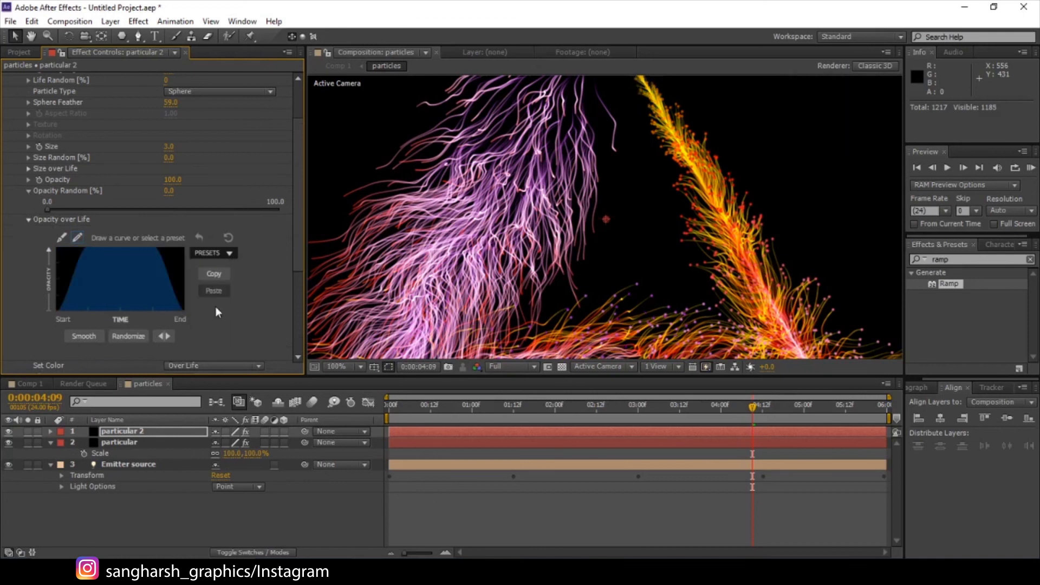
left_click_drag(57, 304, 72, 258)
left_click(28, 219)
scroll(605, 268, "down", 1)
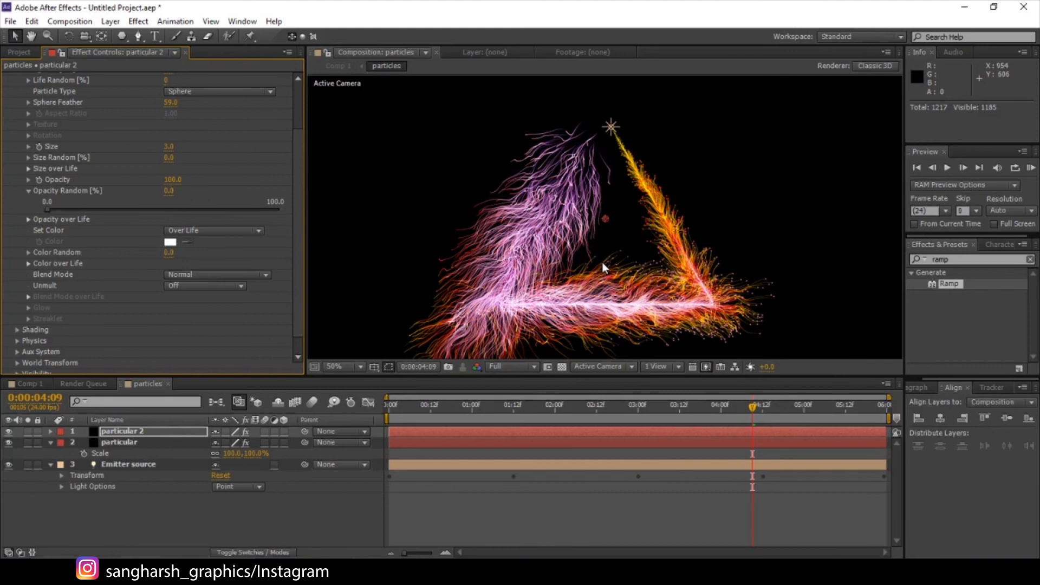
Set the Particle Size of particular 2 to 4
left_click(169, 146)
type("4")
key("Return")
scroll(238, 248, "up", 1)
scroll(134, 282, "down", 2)
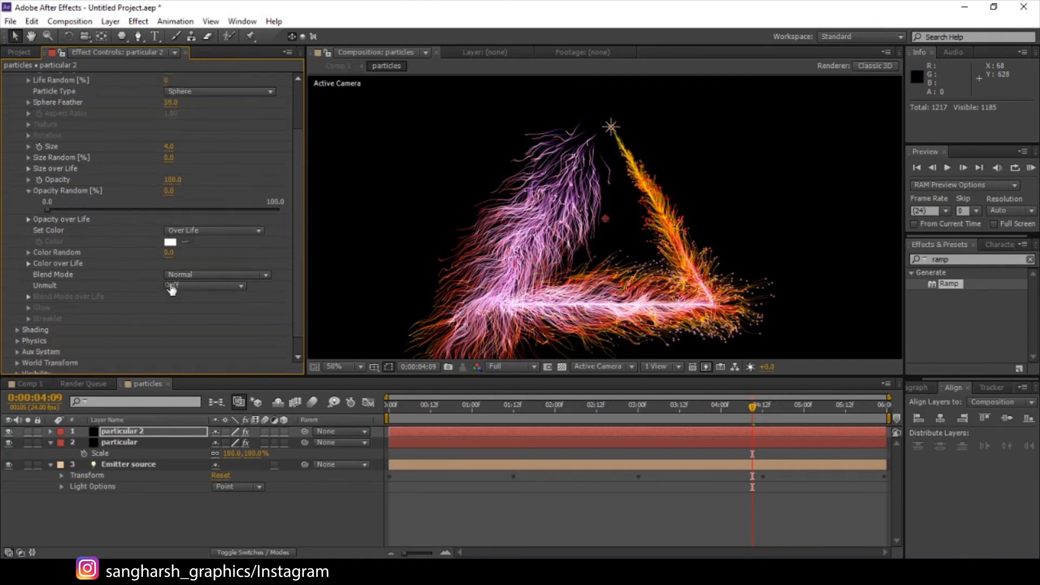
Change the Particle Type of particular 2 to Glow Sphere (No DOF) and set Sphere Feather to 10
scroll(99, 284, "up", 3)
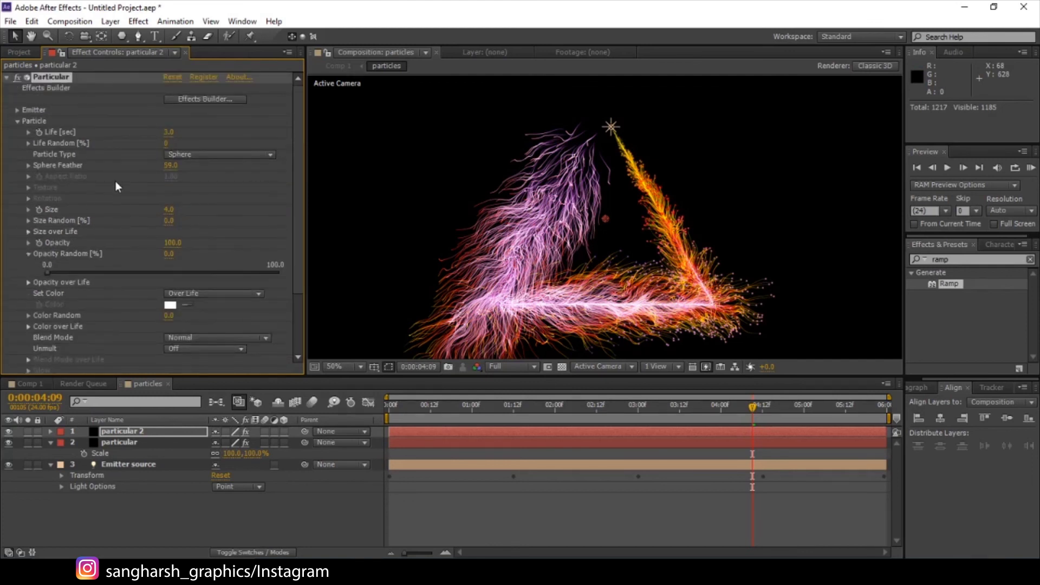
left_click(179, 156)
left_click(200, 185)
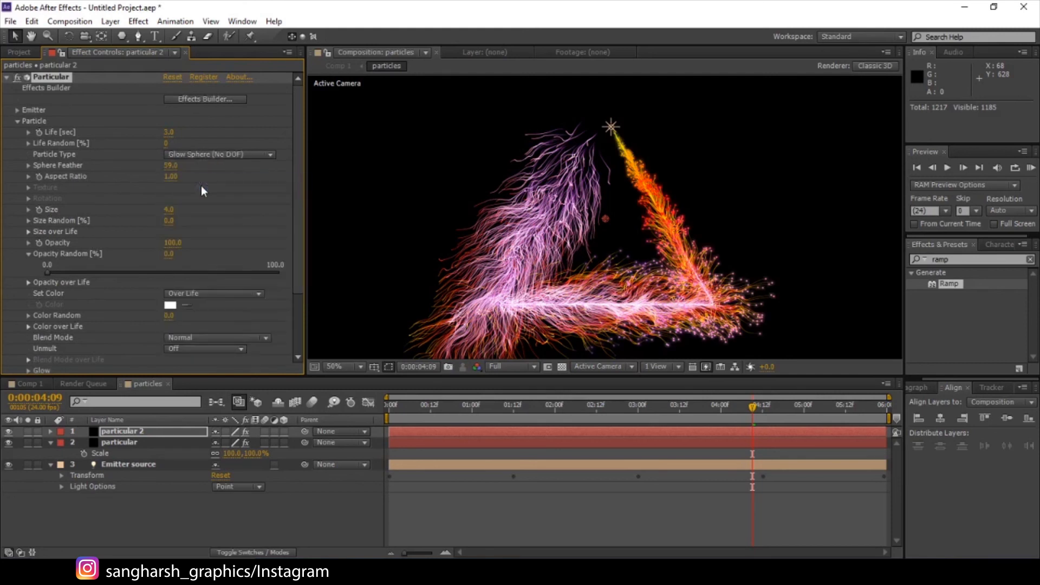
scroll(605, 219, "up", 2)
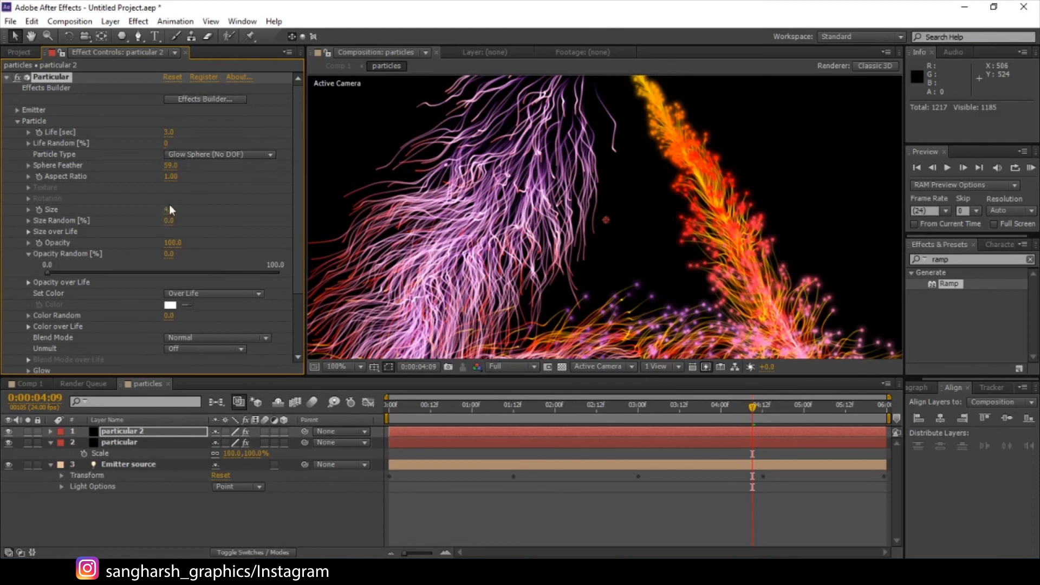
left_click(170, 165)
key("Return")
key("comma")
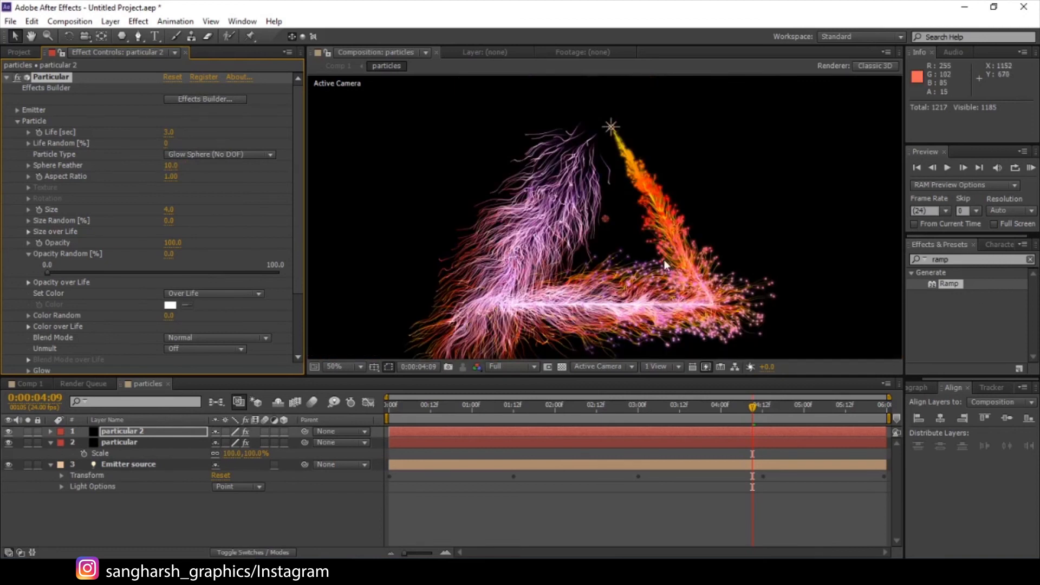
Try a Particle Size of 2, set it to 3, and check the trail at 0:00:02:09 and 0:00:03:14
left_click(169, 212)
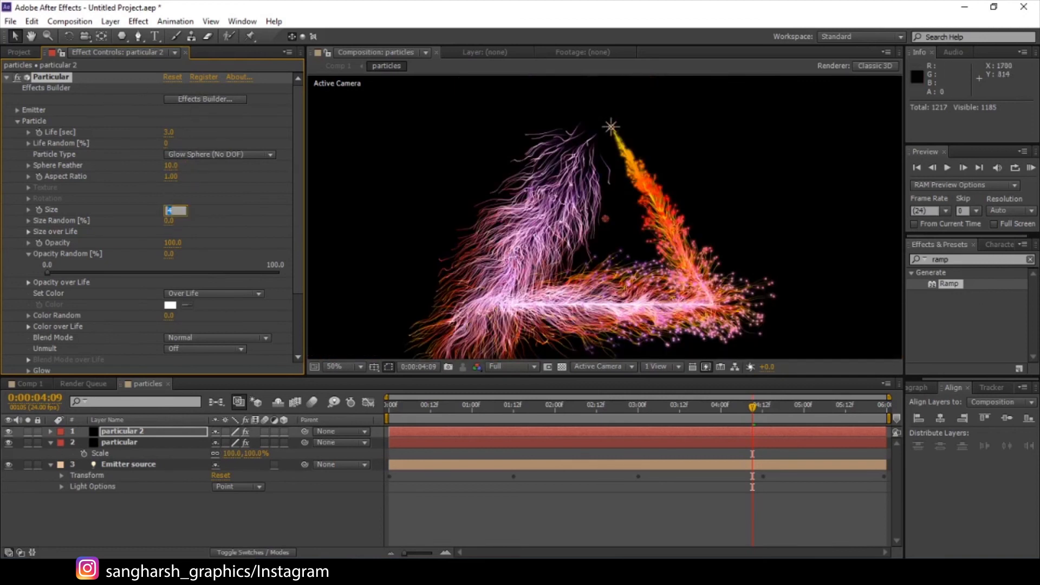
key("Return")
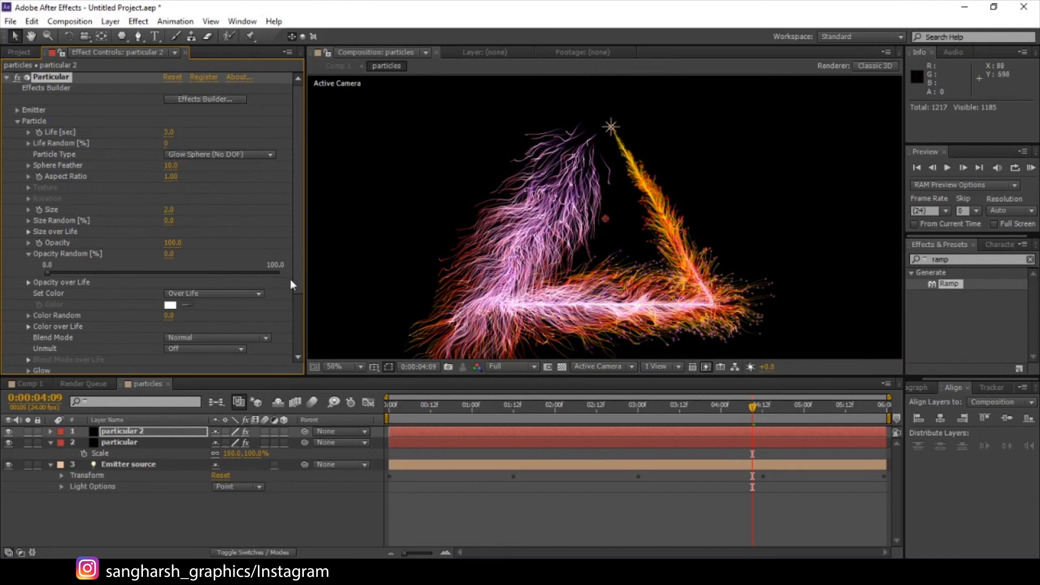
left_click(169, 210)
type("3")
key("Return")
left_click(587, 410)
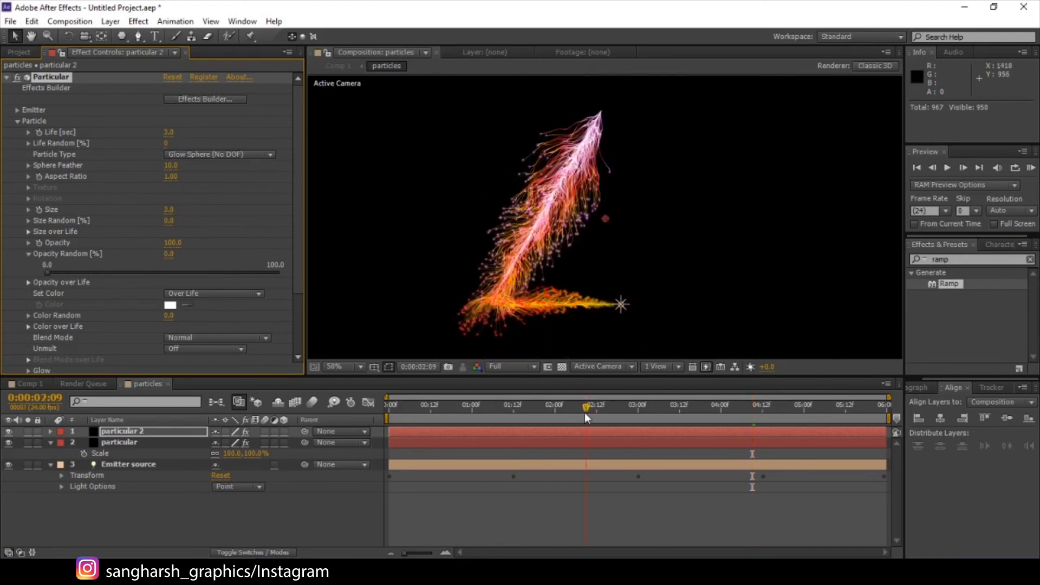
left_click(686, 415)
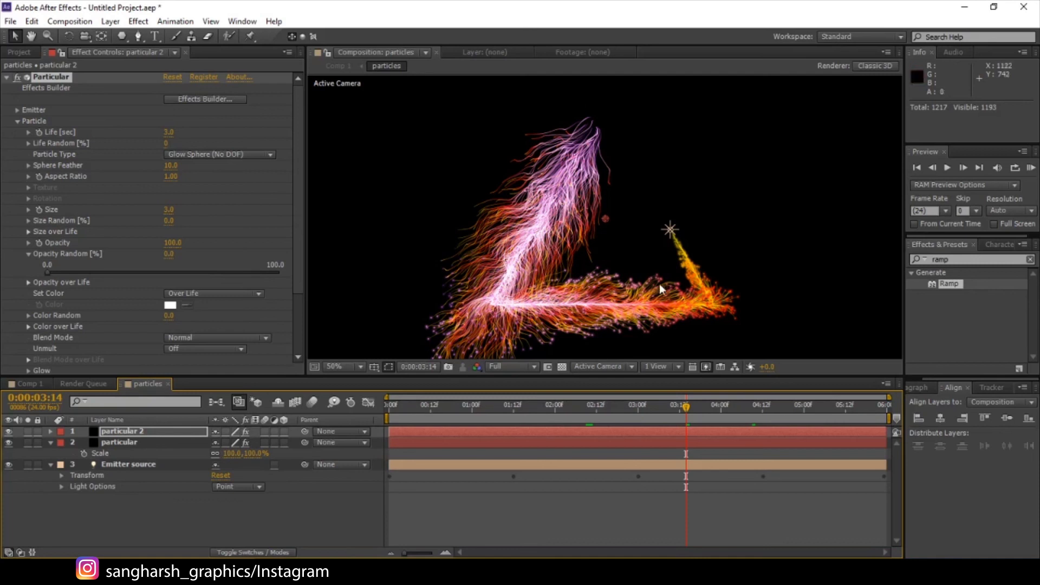
Collapse the Particle and Aux System groups on the particular layer and the whole Particular effect on particular 2
left_click(127, 445)
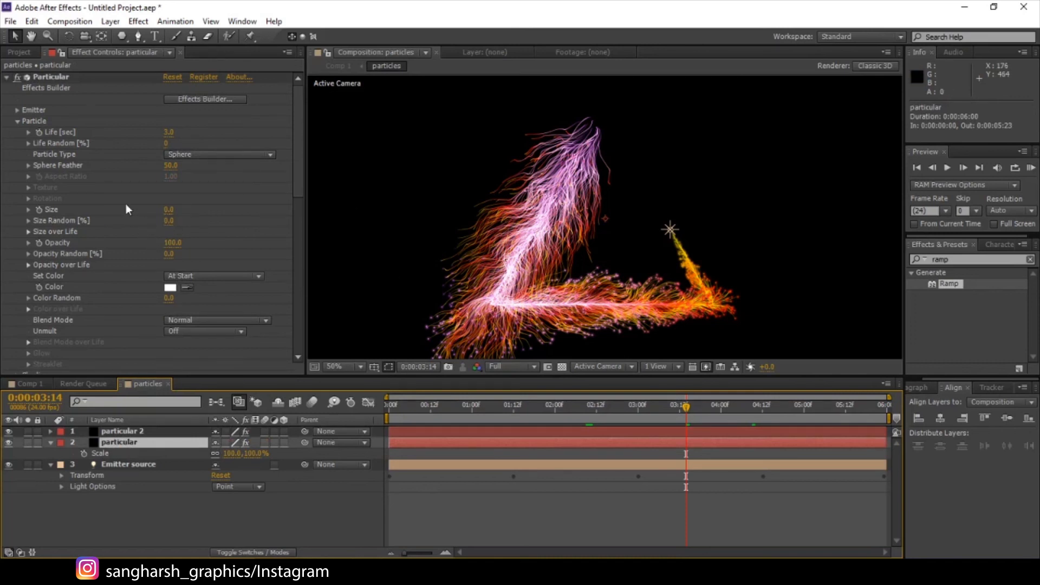
left_click(18, 121)
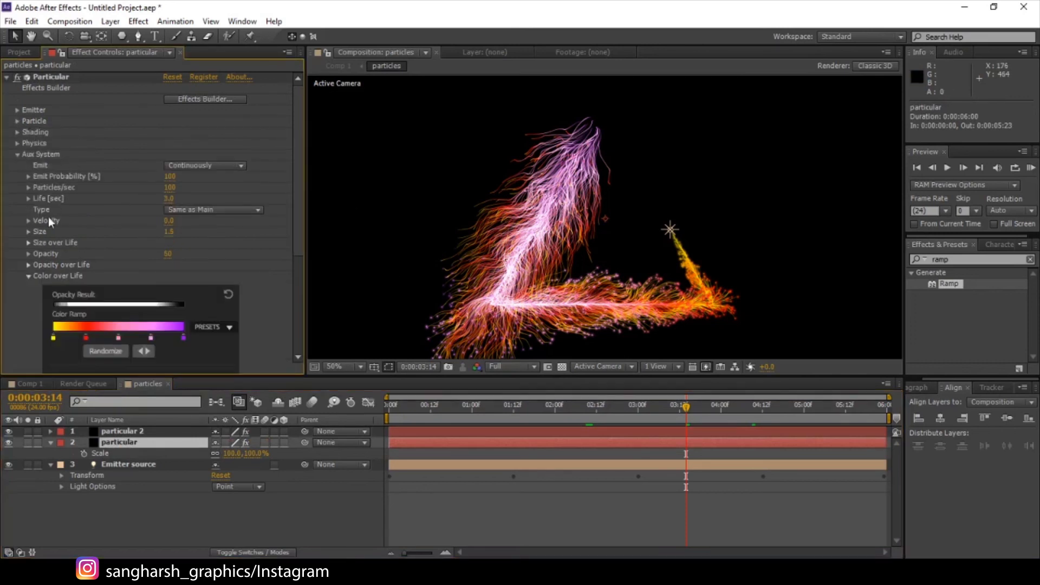
left_click(17, 155)
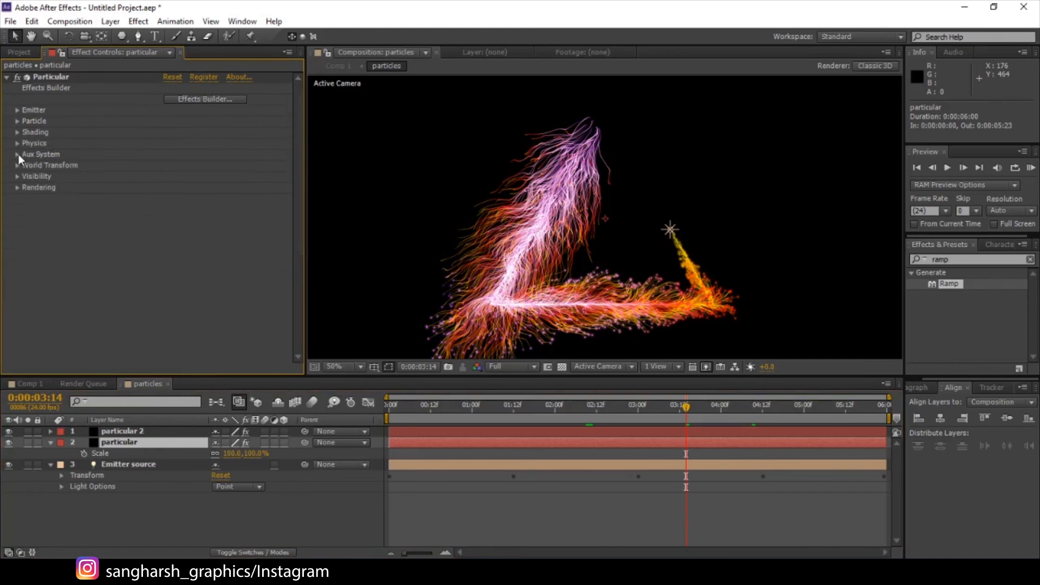
left_click(136, 431)
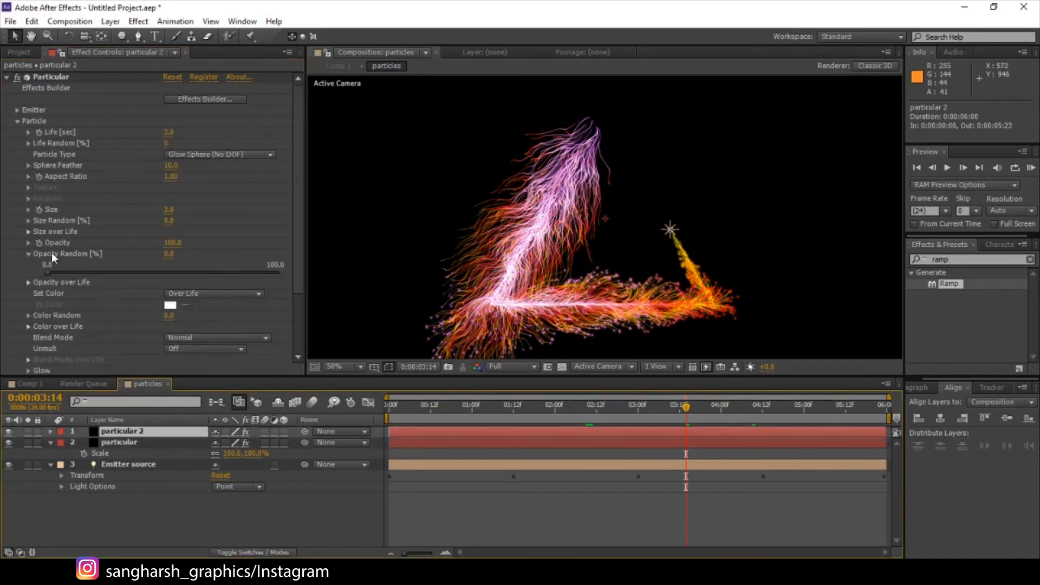
left_click(7, 77)
Preview the dot-tipped trails by scrubbing the particles composition, switch to Comp 1, and scrub through it to 0:00:04:09
left_click_drag(454, 416, 674, 462)
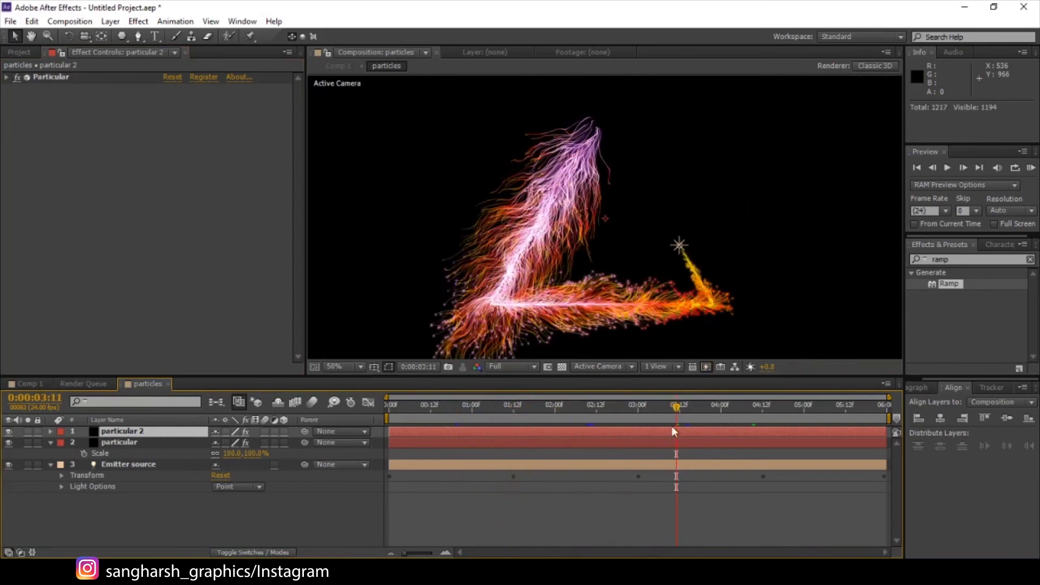
left_click_drag(707, 403, 740, 408)
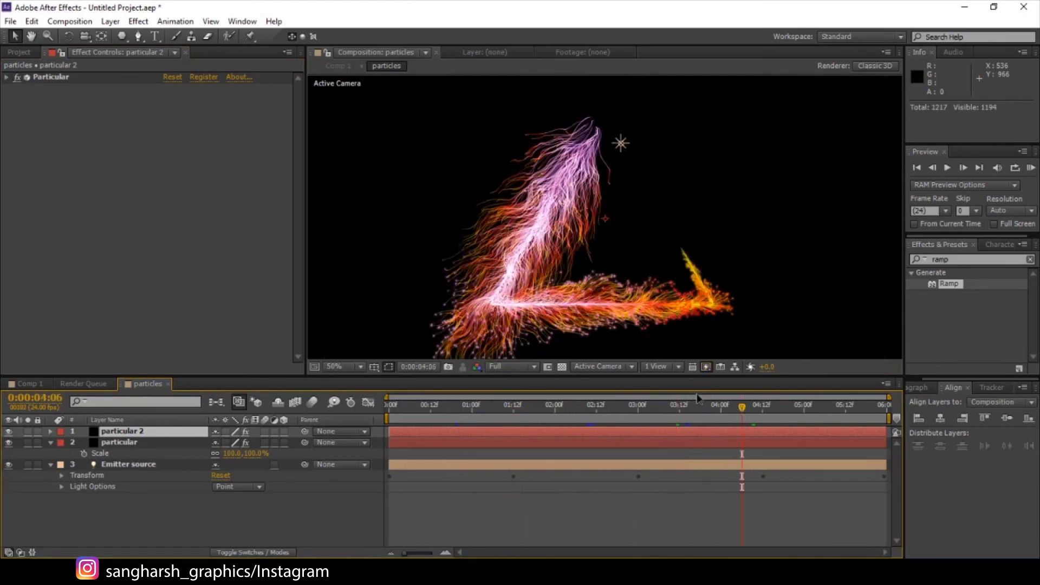
left_click(33, 384)
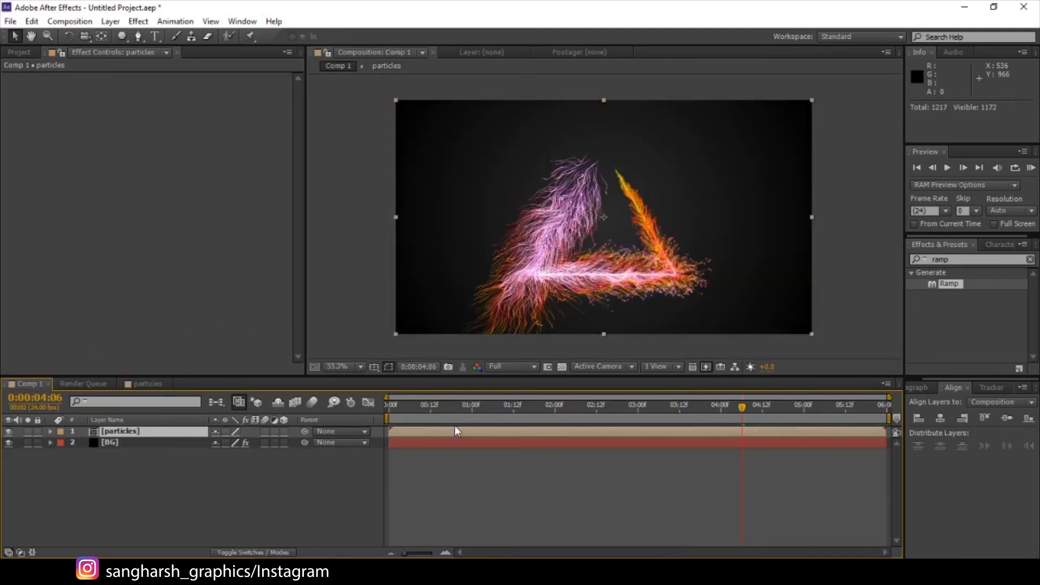
left_click_drag(426, 400, 773, 450)
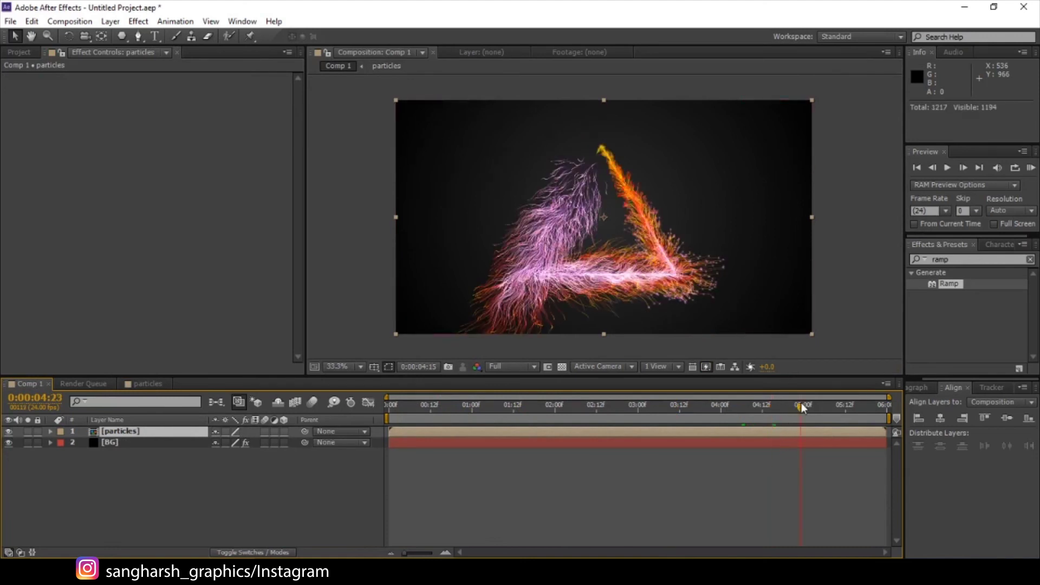
left_click_drag(802, 407, 811, 406)
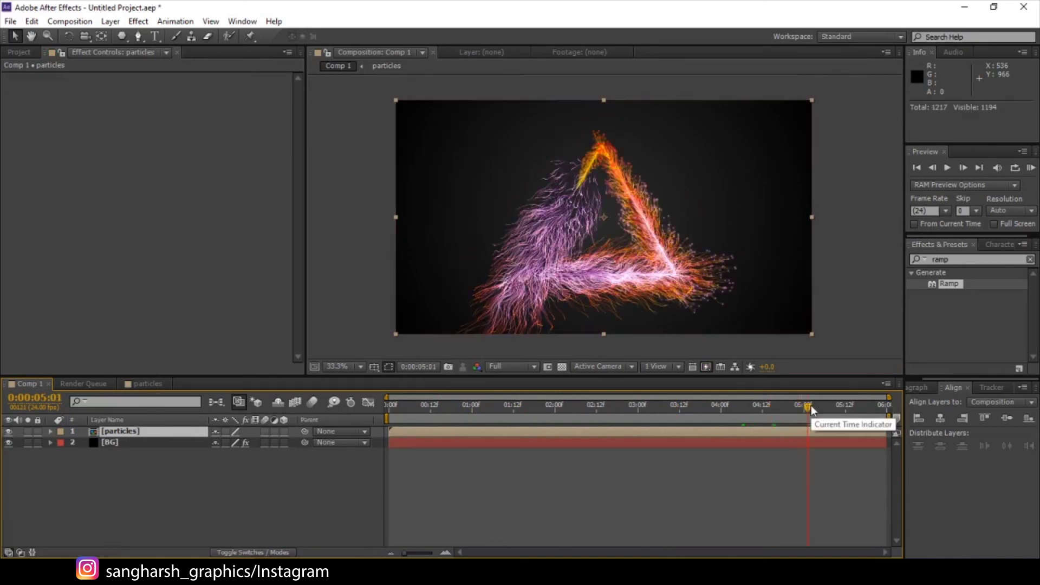
left_click_drag(600, 402, 677, 415)
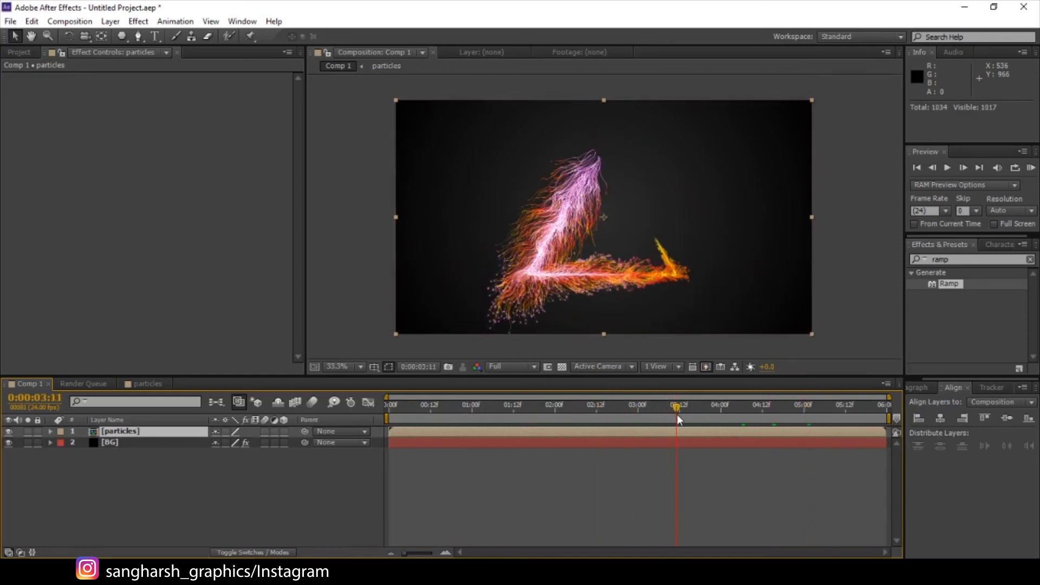
left_click_drag(699, 414, 753, 419)
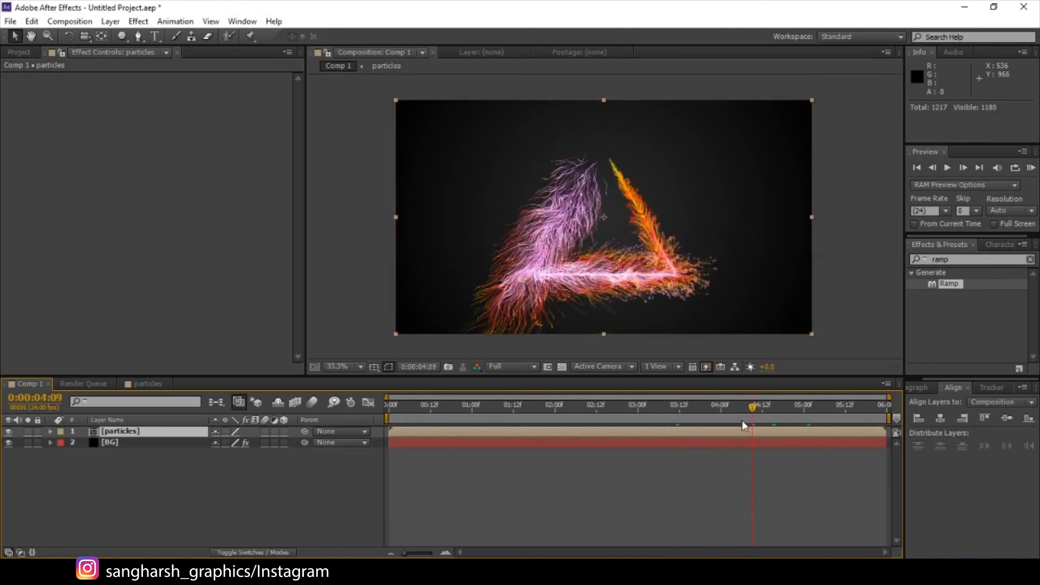